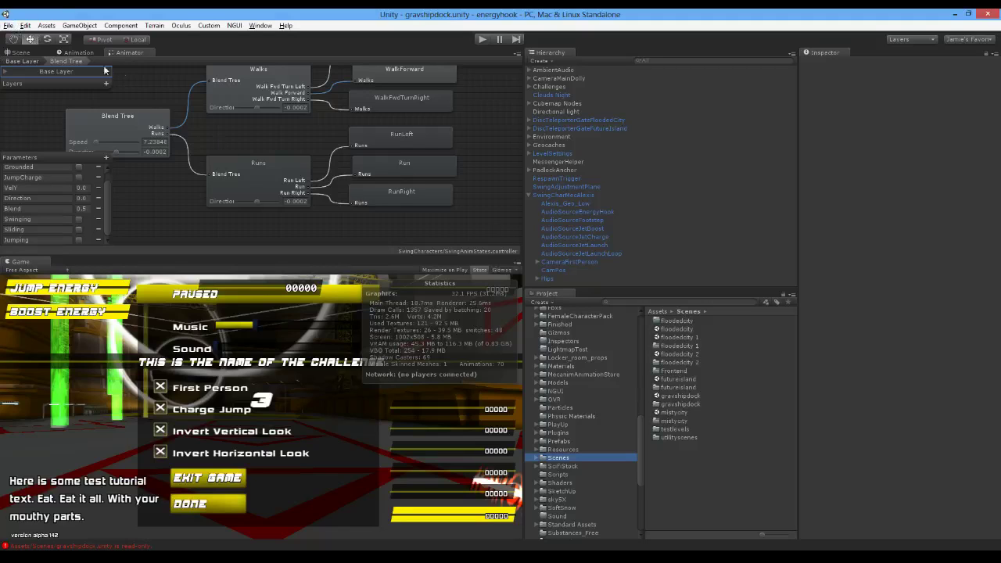
Start a new empty scene and delete its default Main Camera
click(11, 26)
click(25, 37)
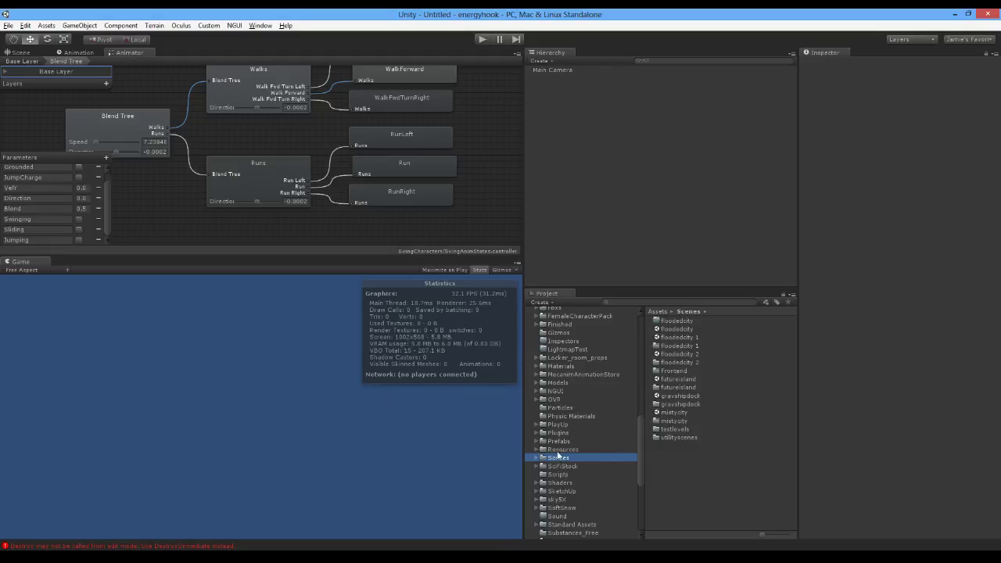
click(536, 441)
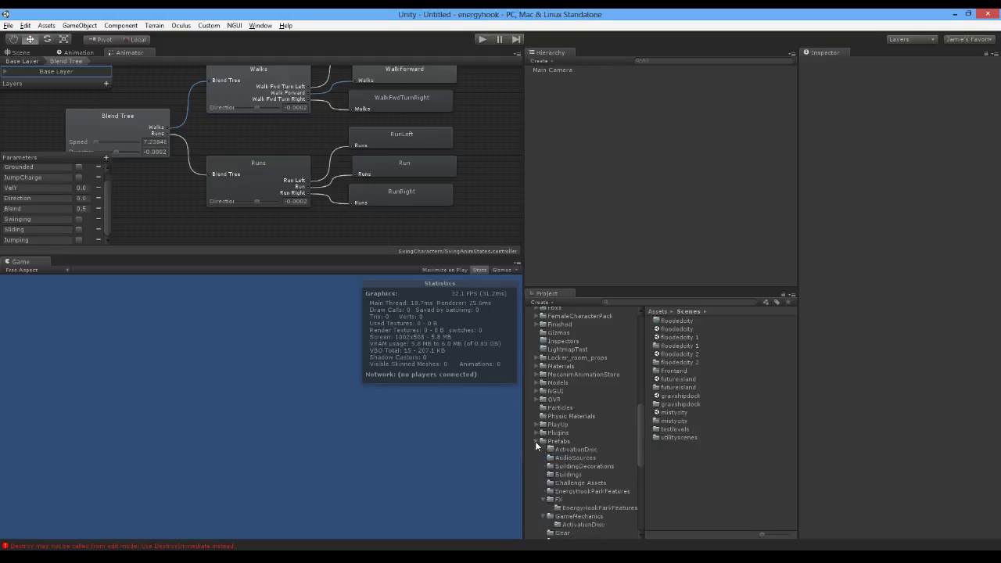
click(562, 69)
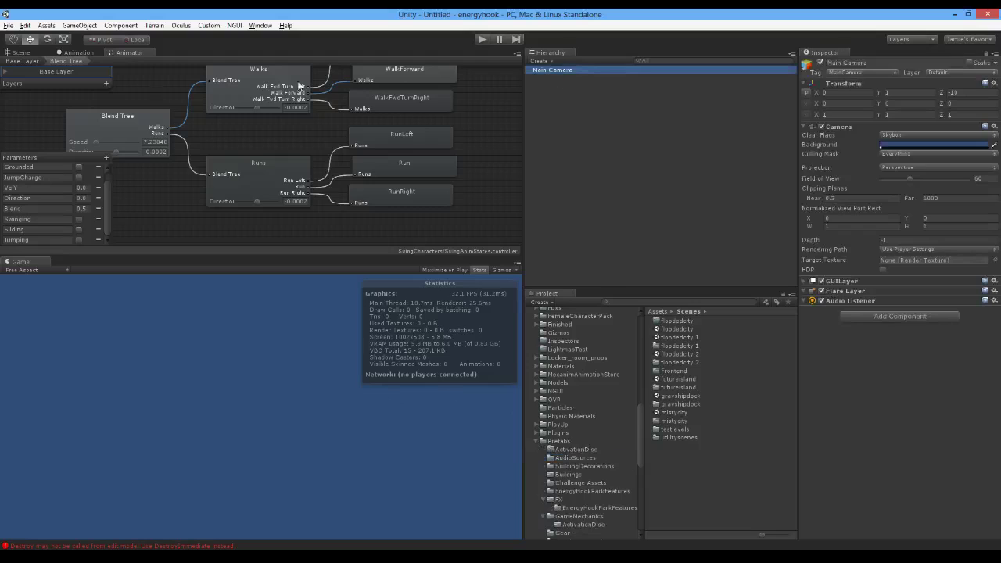
click(19, 52)
click(559, 92)
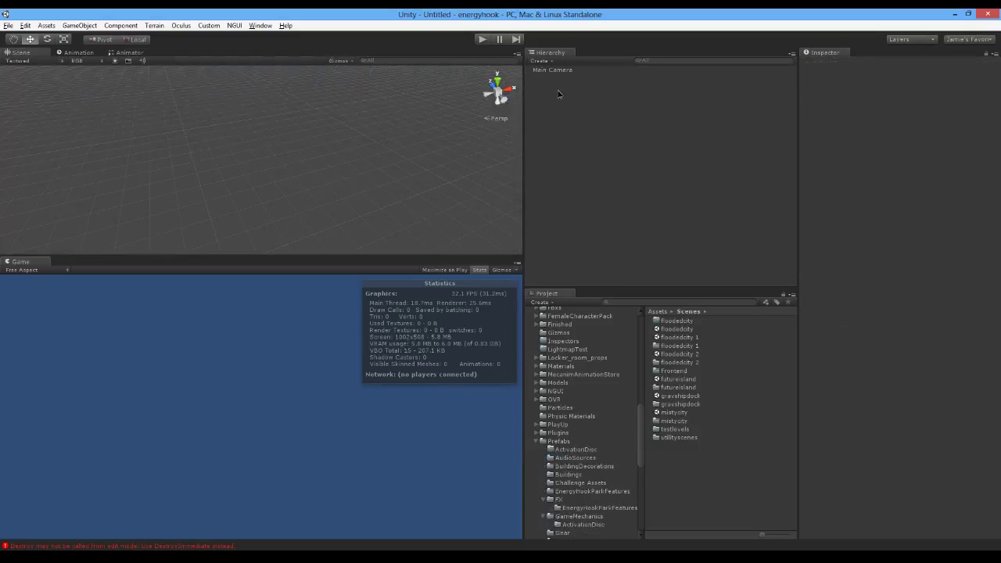
right_click(560, 70)
click(591, 132)
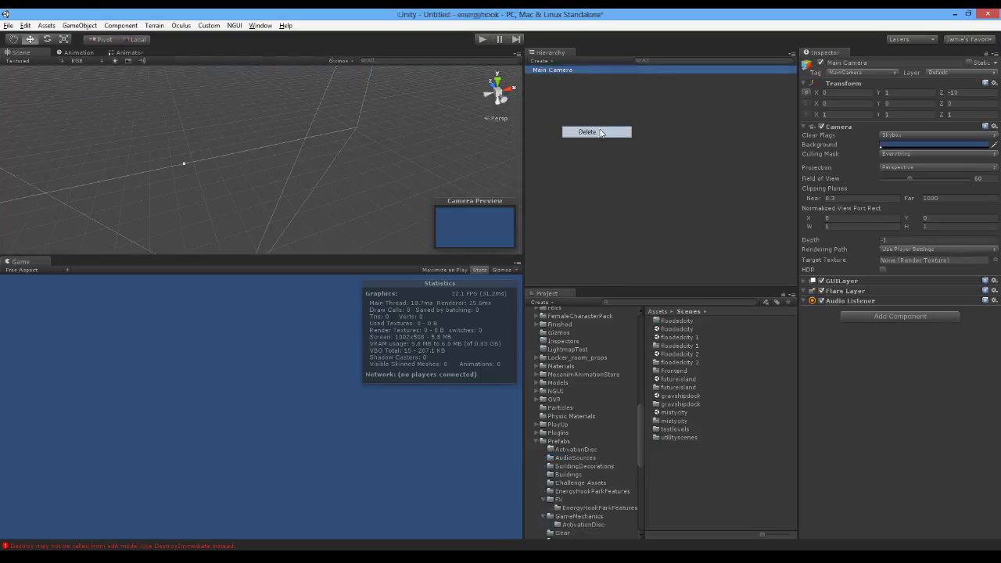
Search the project for 'cameramai' and drag the CameraMainDolly prefab into the Hierarchy
click(552, 443)
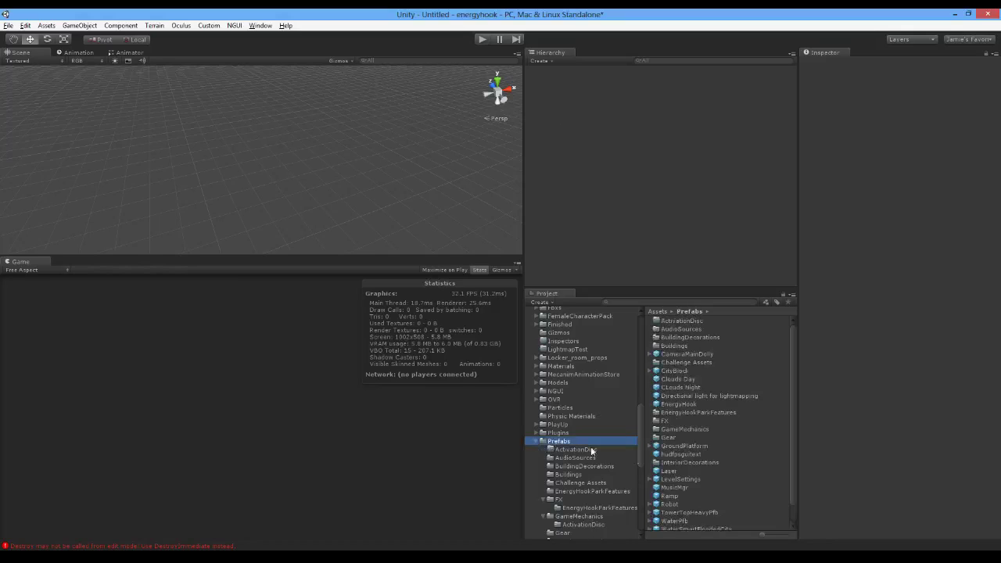
key(ctrl+f)
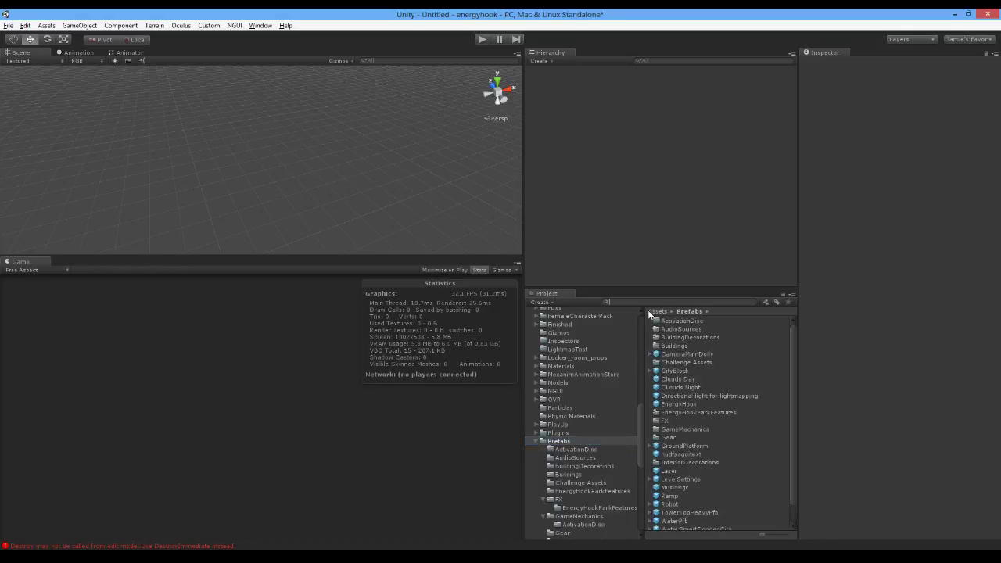
text(camera)
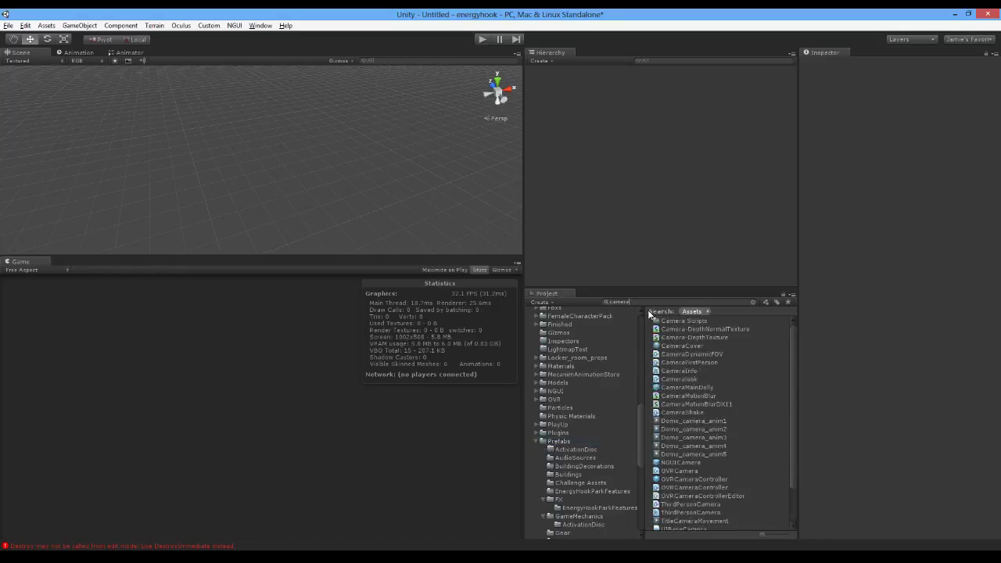
text(main)
drag(674, 321, 610, 151)
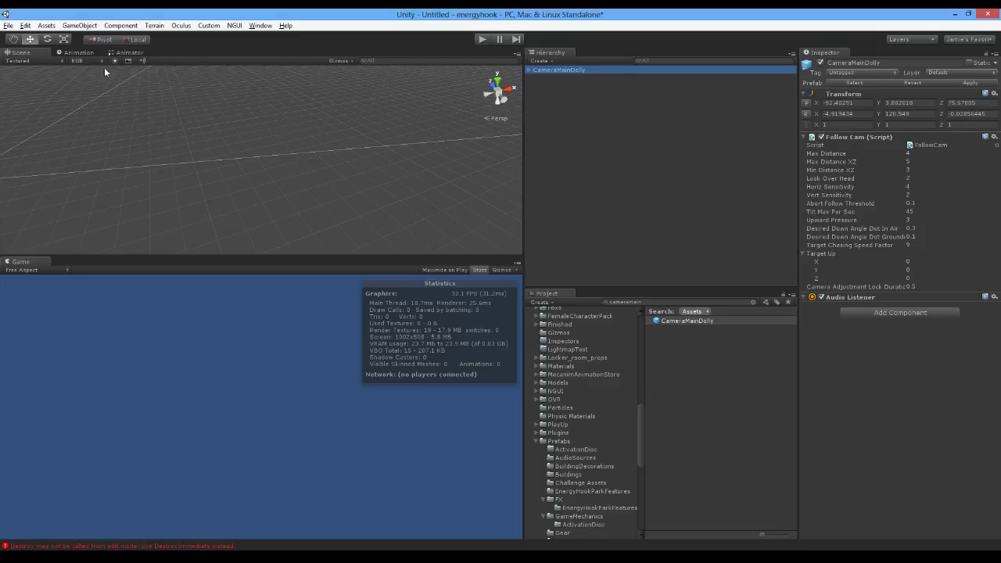
click(80, 25)
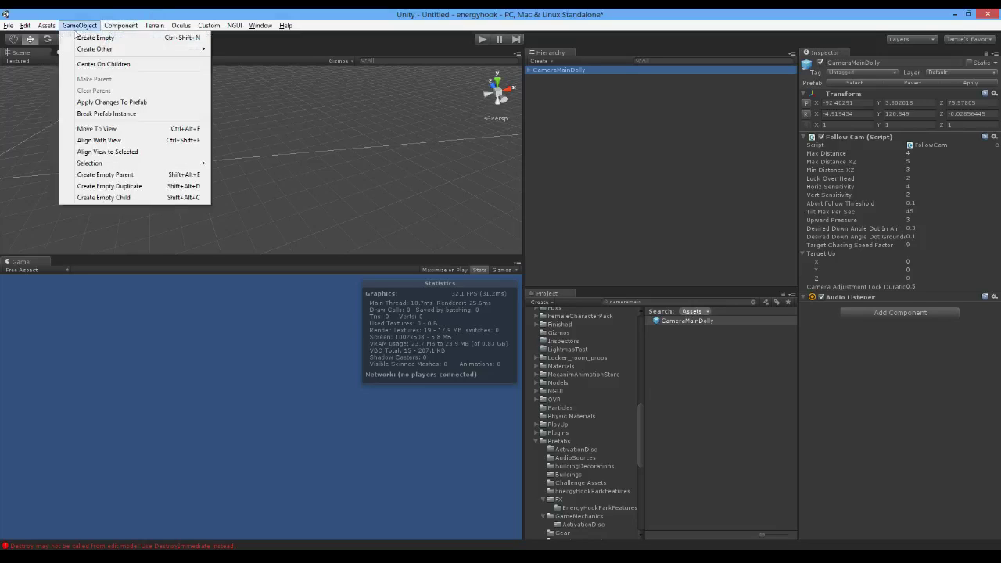
Create a cube and set its X and Z position to 0
mouse_move(93, 50)
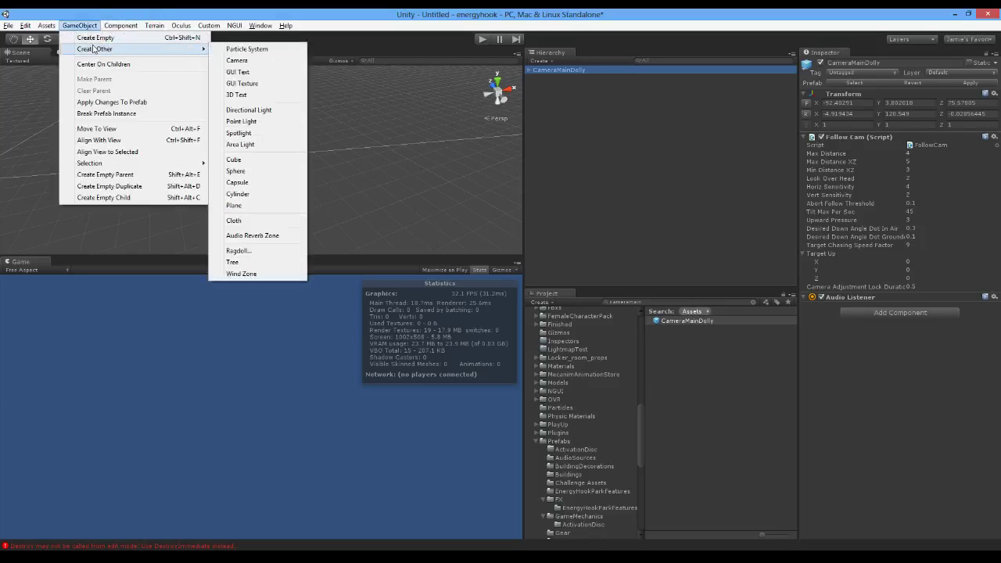
click(274, 161)
click(836, 93)
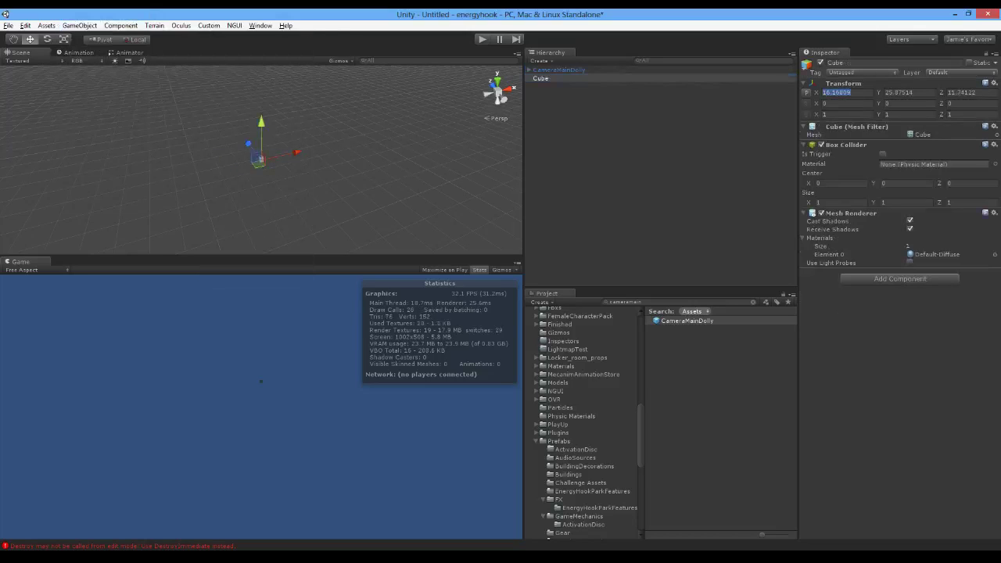
text(1000)
key(Tab)
text(1)
key(Tab)
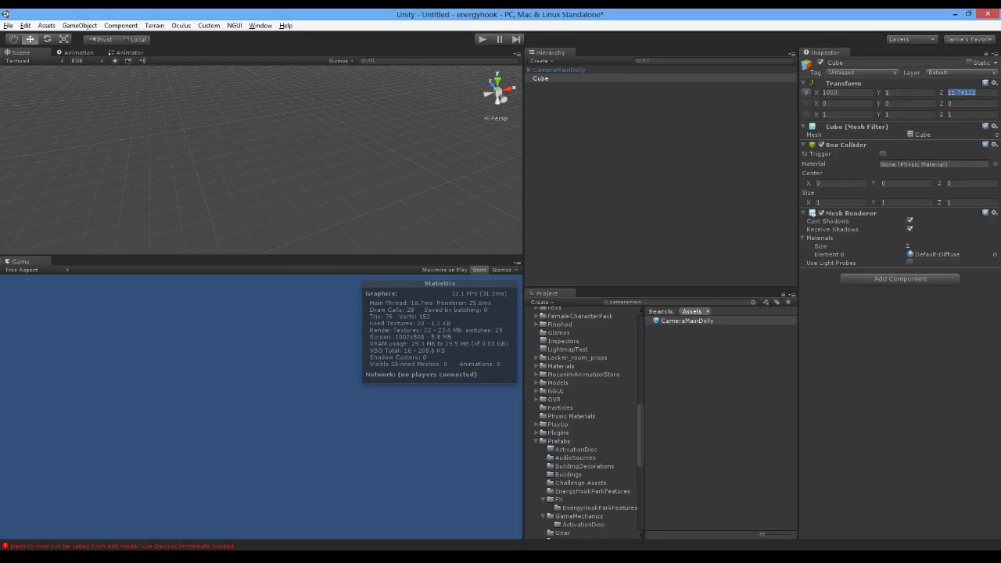
text(1000)
key(Tab)
key(shift+Tab)
key(shift+Tab)
key(shift+Tab)
text(0)
key(Tab)
text(0)
Scale the cube to 1000 × 1 × 1000 and raise it to Y 0.5
key(Tab)
text(0)
key(Tab)
key(Tab)
key(Tab)
key(Tab)
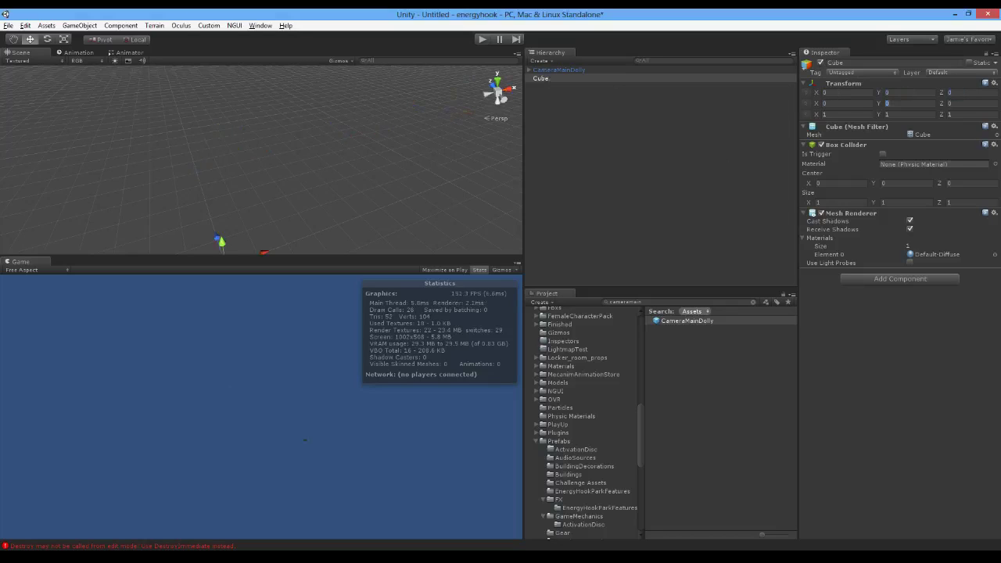
text(1000)
key(Tab)
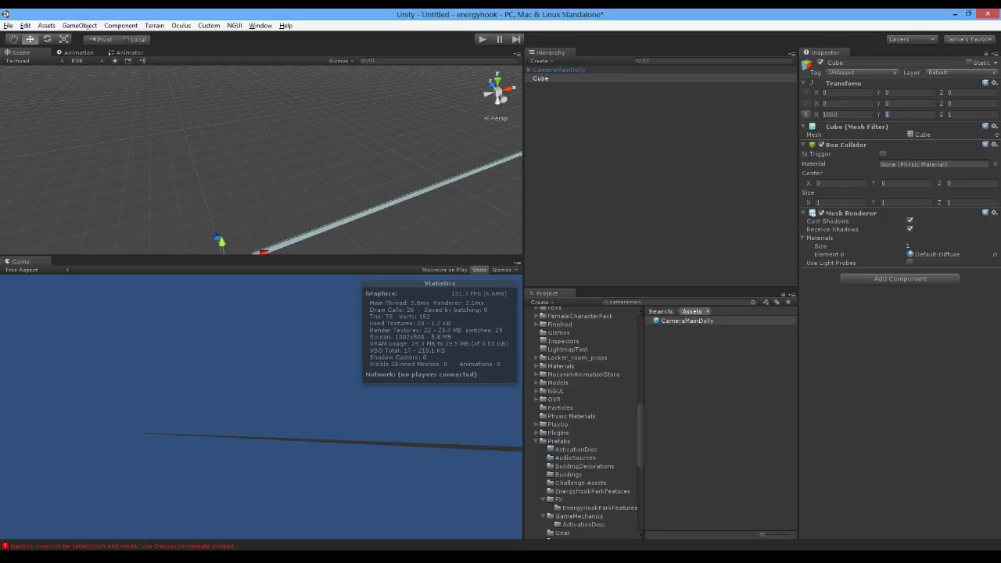
text(1000)
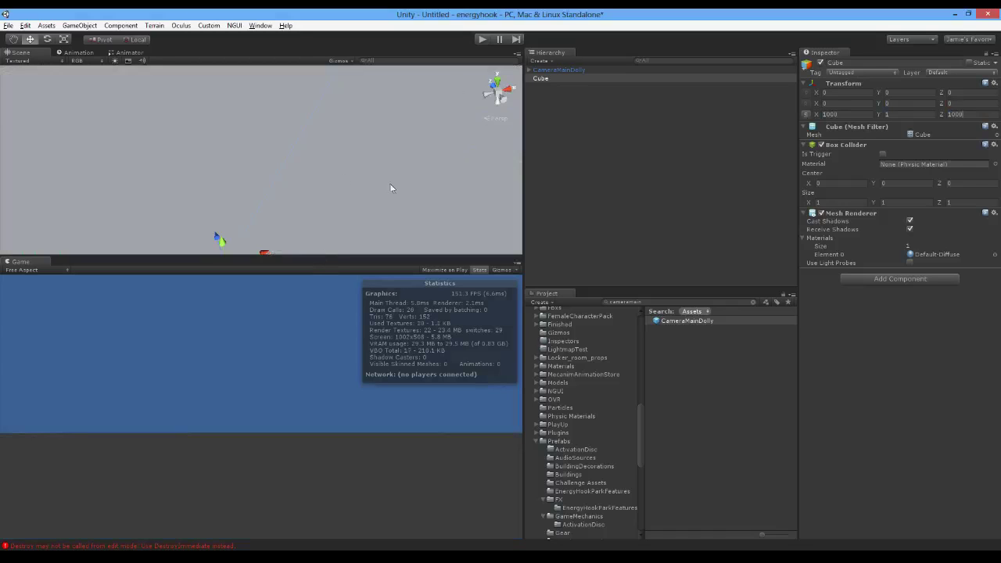
click(888, 92)
text(0.5)
click(559, 441)
Drag the SwingCharMecAlexis prefab from SwingCharacters into the Scene view
scroll(602, 491, down, 10)
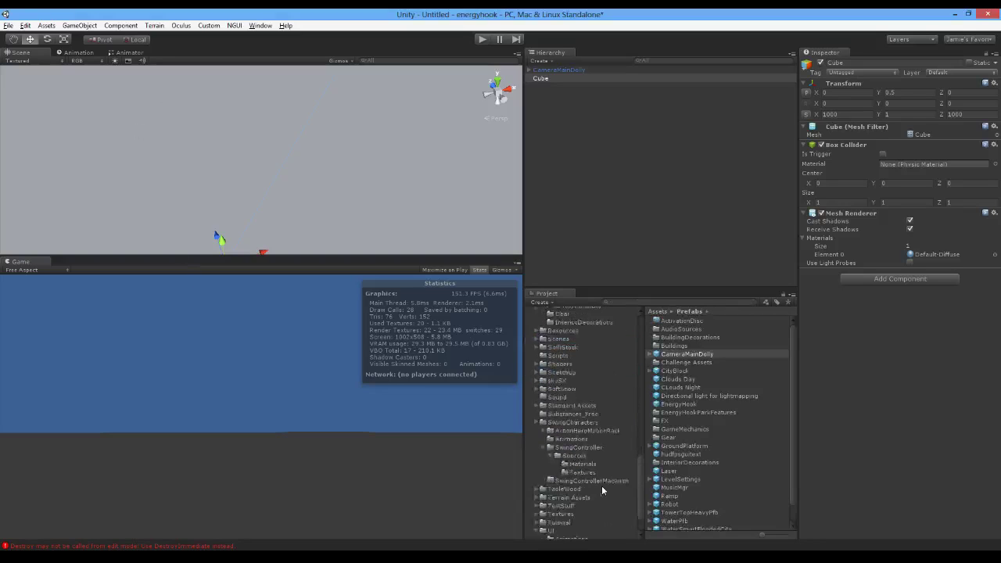
click(575, 383)
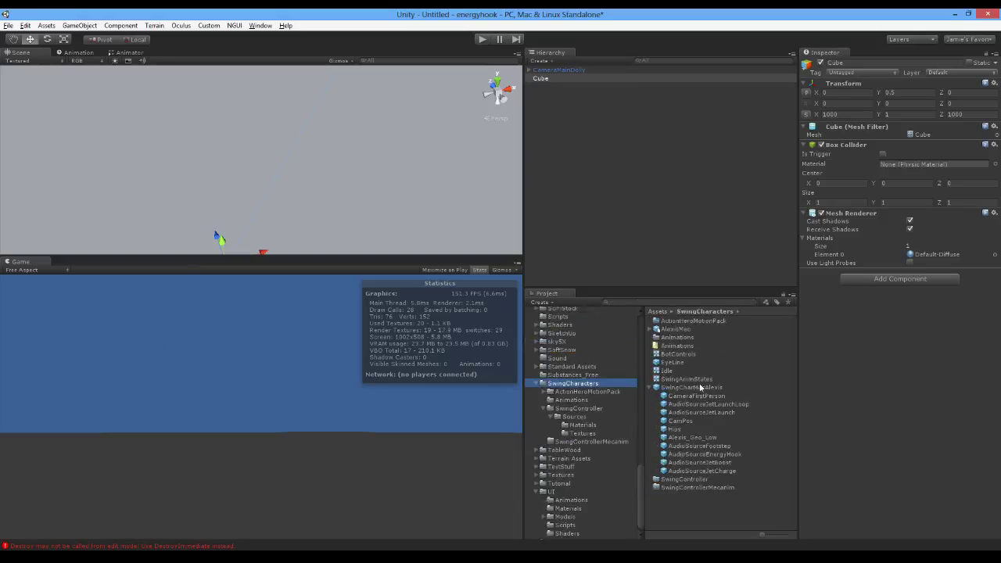
click(695, 388)
drag(660, 150, 660, 150)
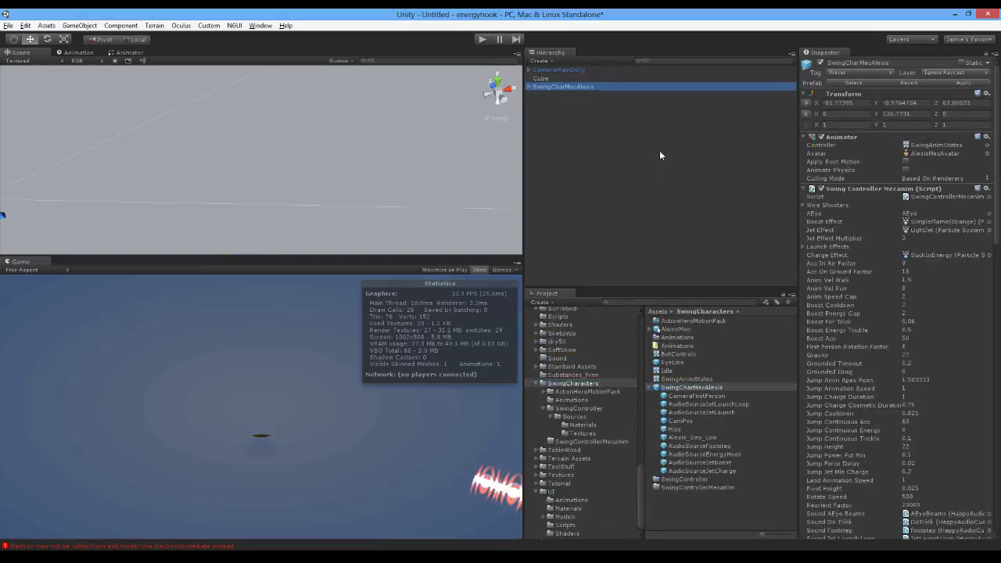
right_click(581, 88)
click(607, 148)
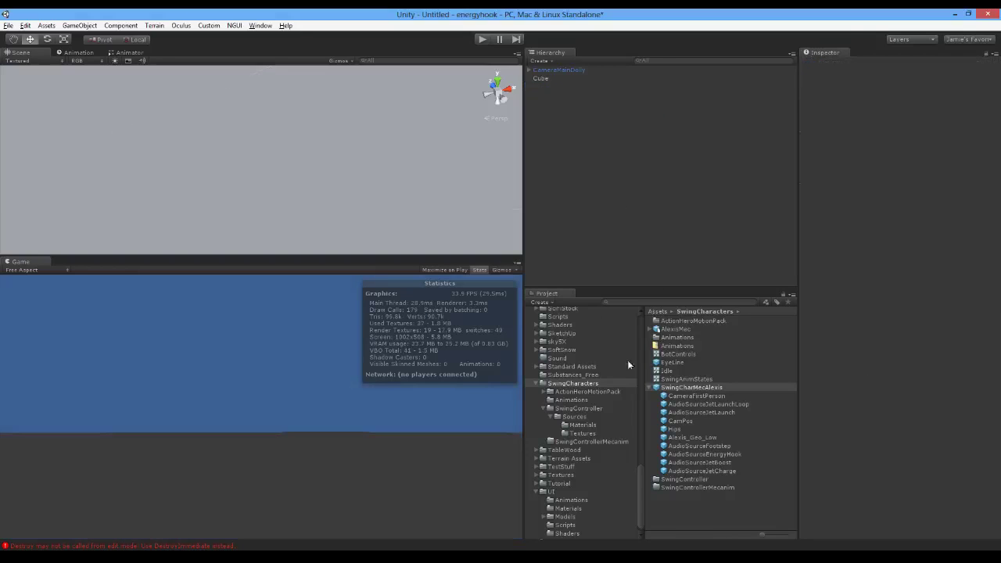
drag(692, 389, 275, 155)
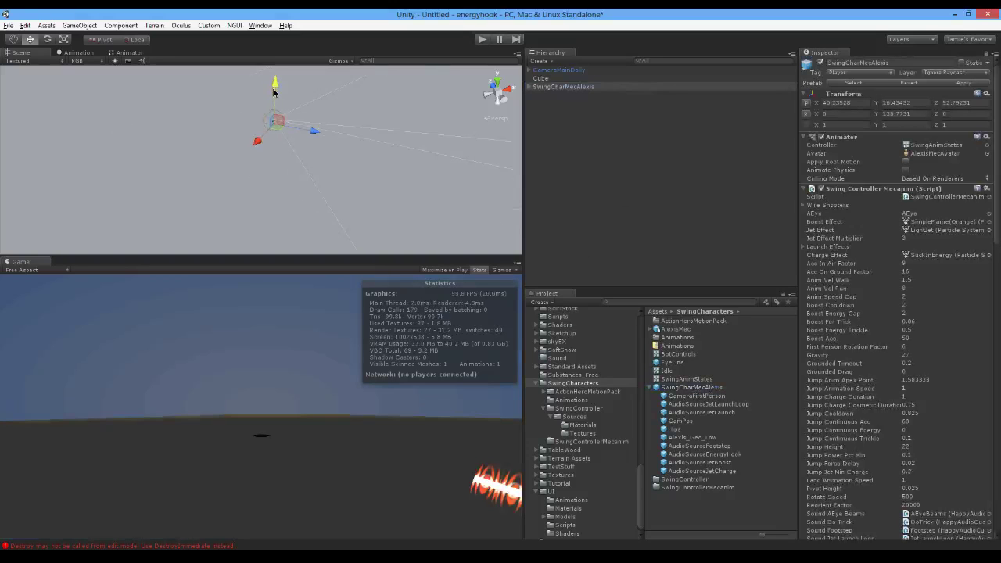
Lower the character until it stands just above the ground slab, about Y 1.8
mouse_move(281, 133)
mouse_down()
mouse_move(282, 110)
mouse_move(292, 141)
mouse_up()
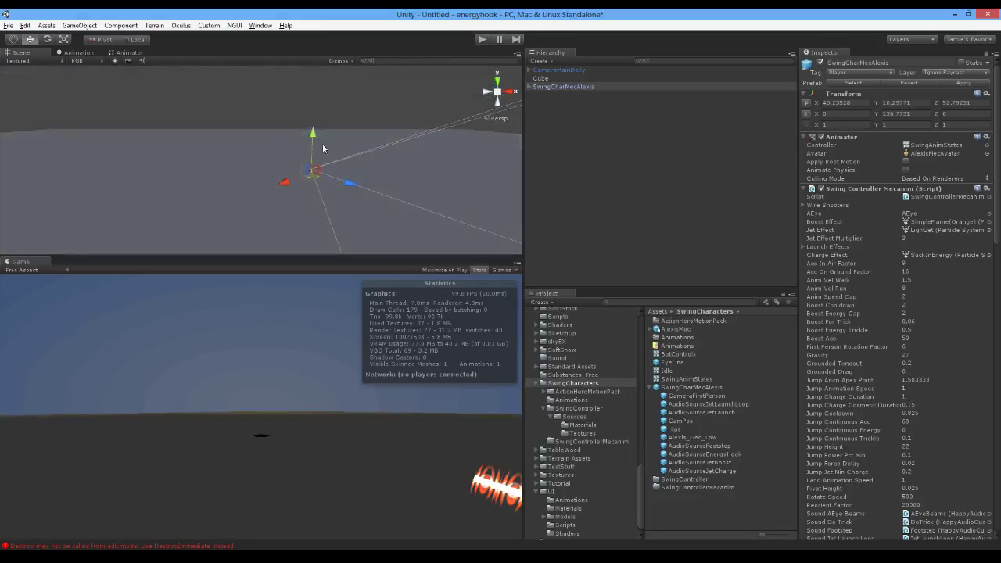
double_click(551, 85)
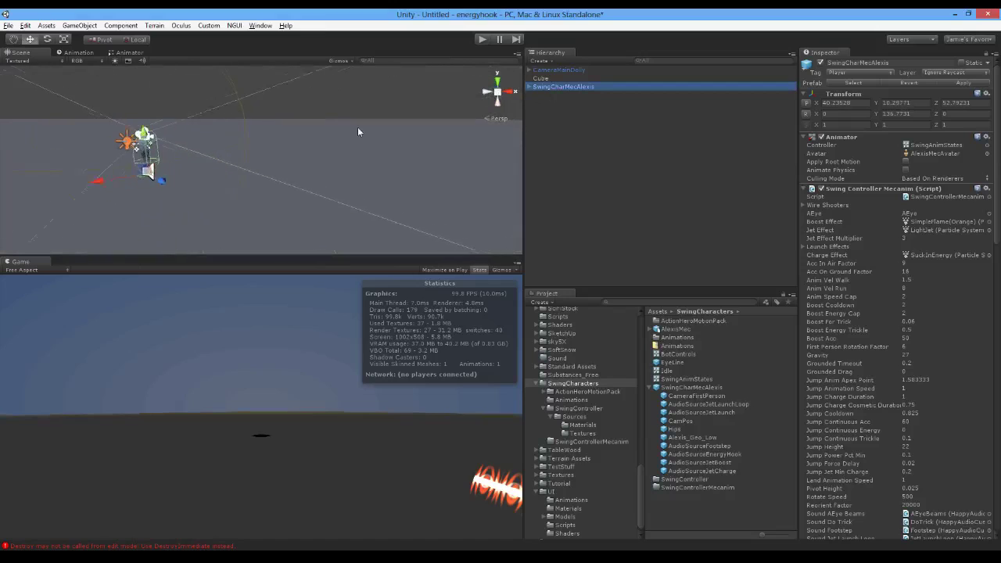
alt+drag(357, 130, 242, 205)
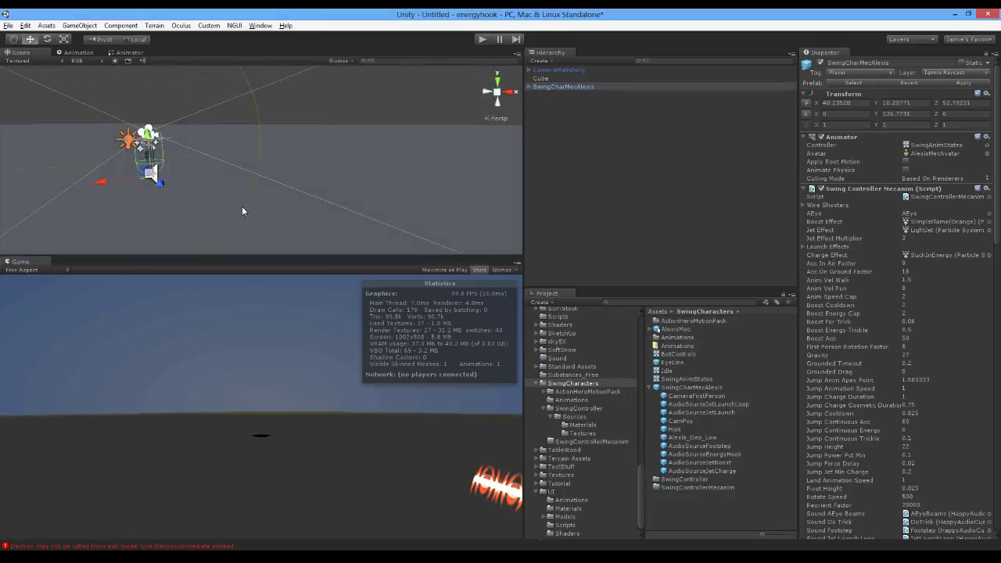
drag(147, 132, 160, 243)
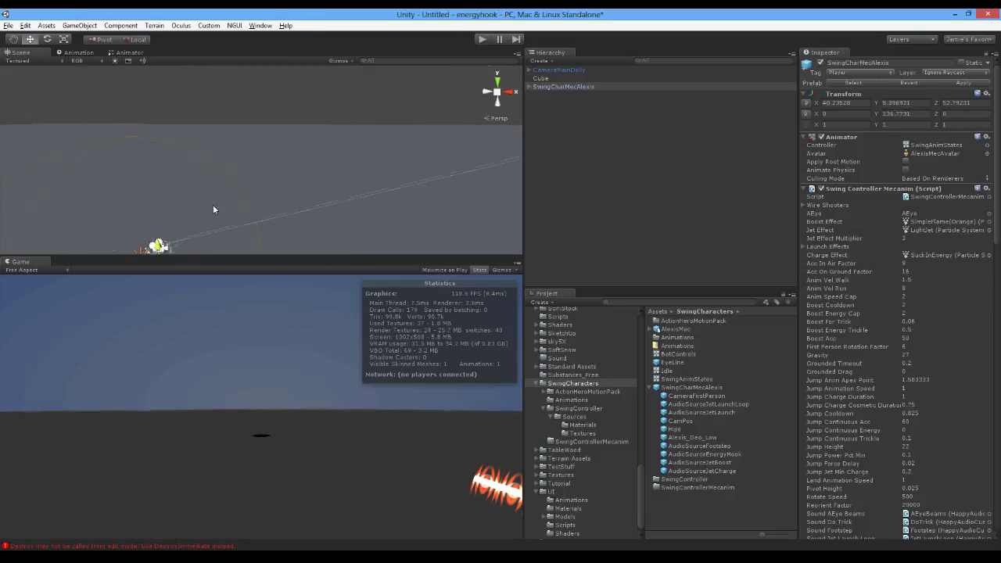
key(f)
drag(213, 208, 213, 214)
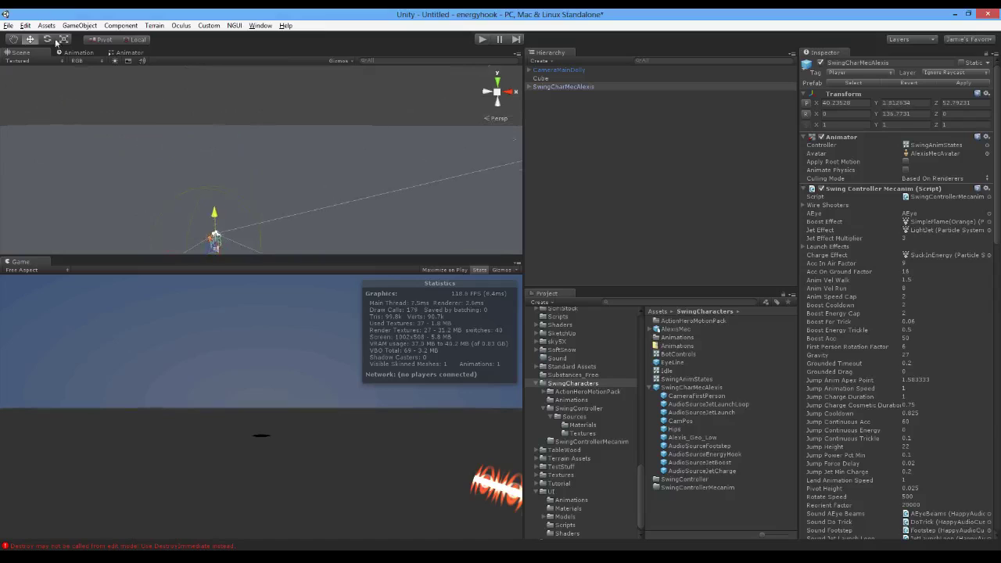
Add a Directional Light to the scene
click(76, 26)
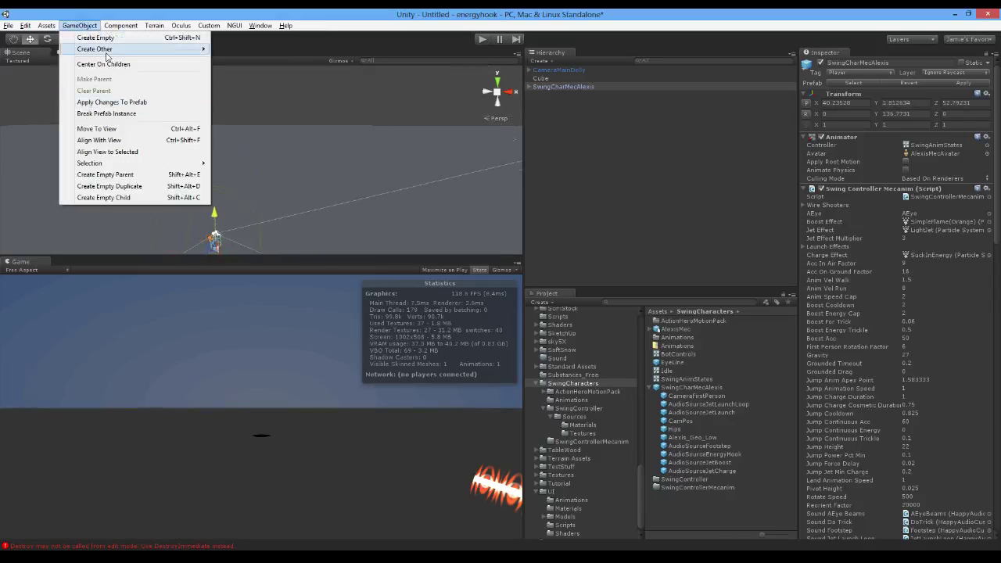
mouse_move(102, 49)
click(256, 115)
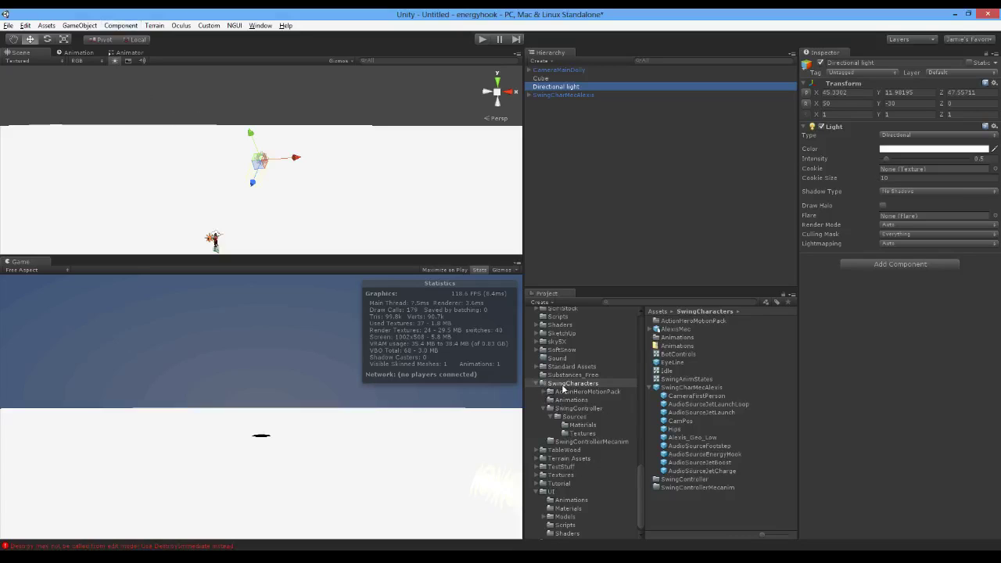
Drag the LevelSettings prefab from the Prefabs folder into the scene
scroll(558, 446, up, 7)
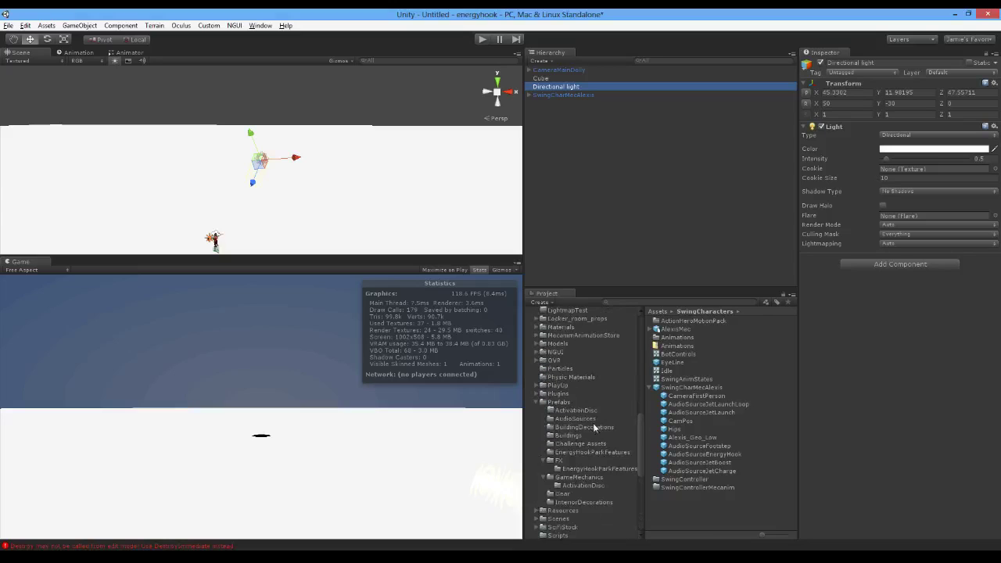
click(559, 402)
scroll(699, 471, down, 1)
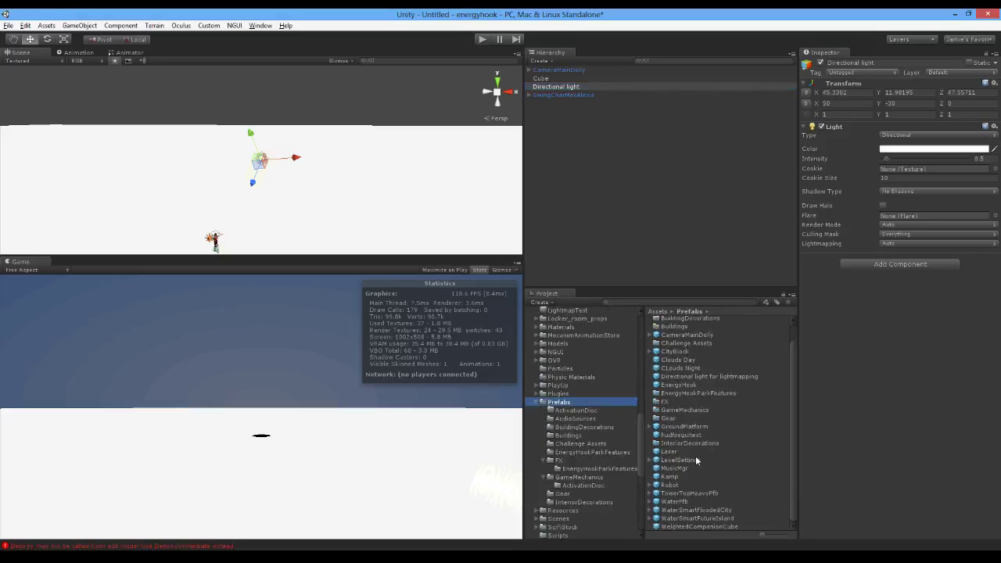
click(679, 460)
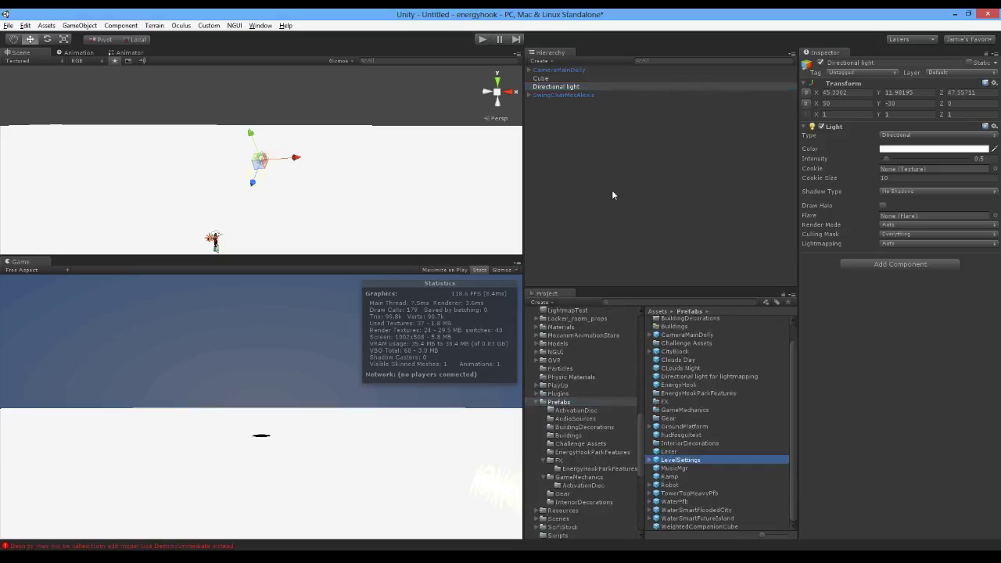
drag(612, 190, 612, 189)
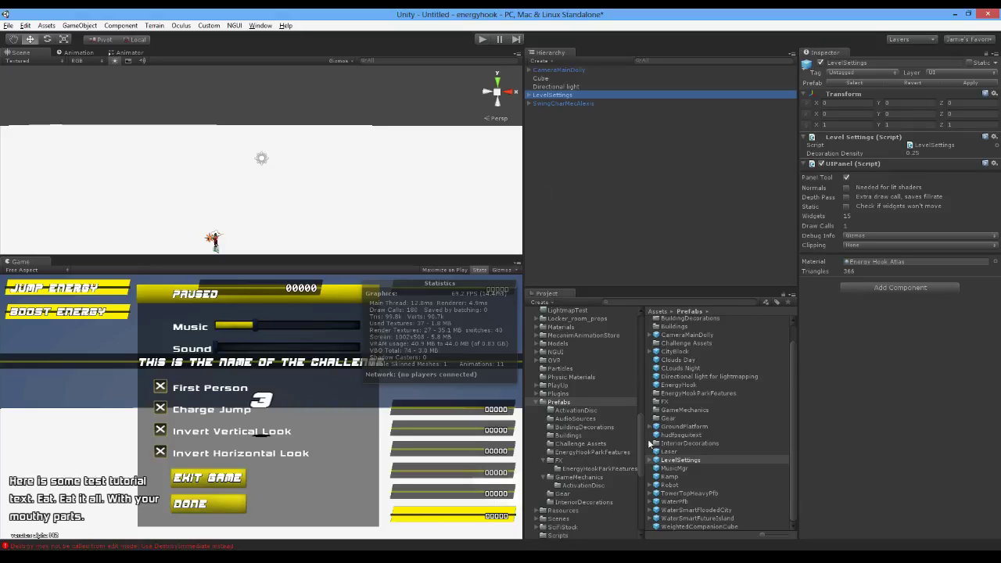
scroll(617, 450, down, 3)
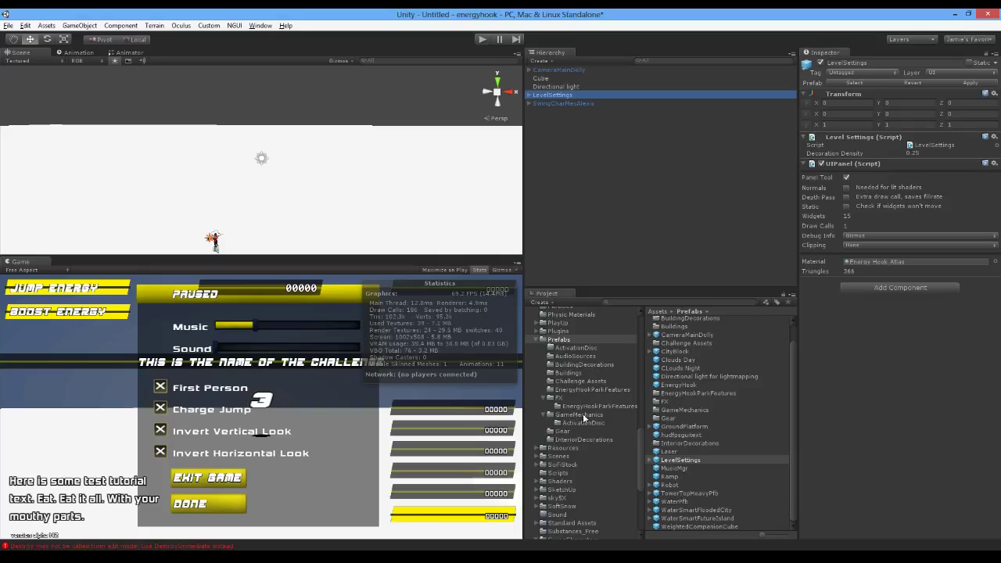
click(583, 415)
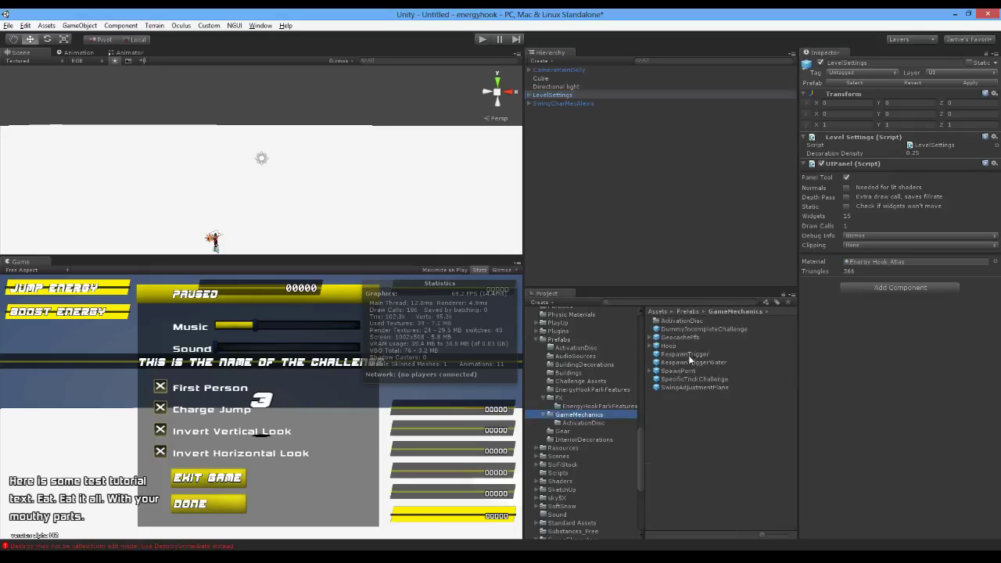
Add a RespawnTrigger from GameMechanics and set its Y position to -50
drag(693, 354, 661, 203)
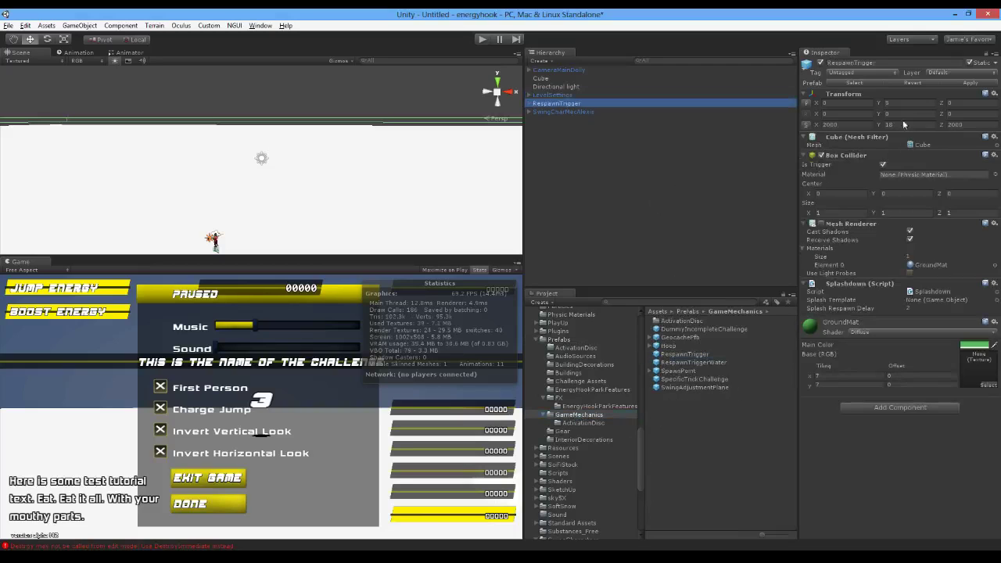
click(888, 102)
text(-50)
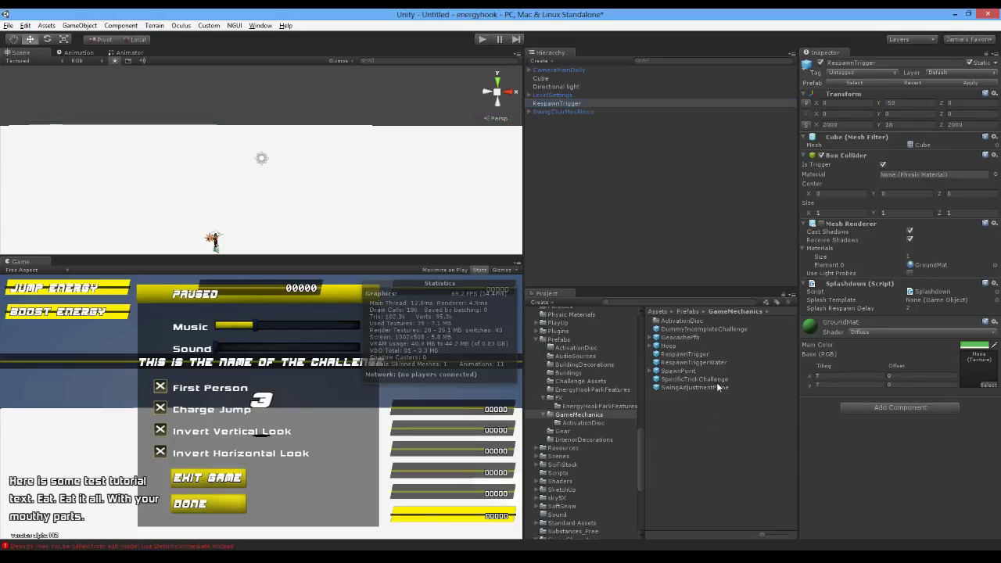
Add a SwingAdjustmentPlane at Y position 1 and start playtesting the level
drag(718, 388, 678, 222)
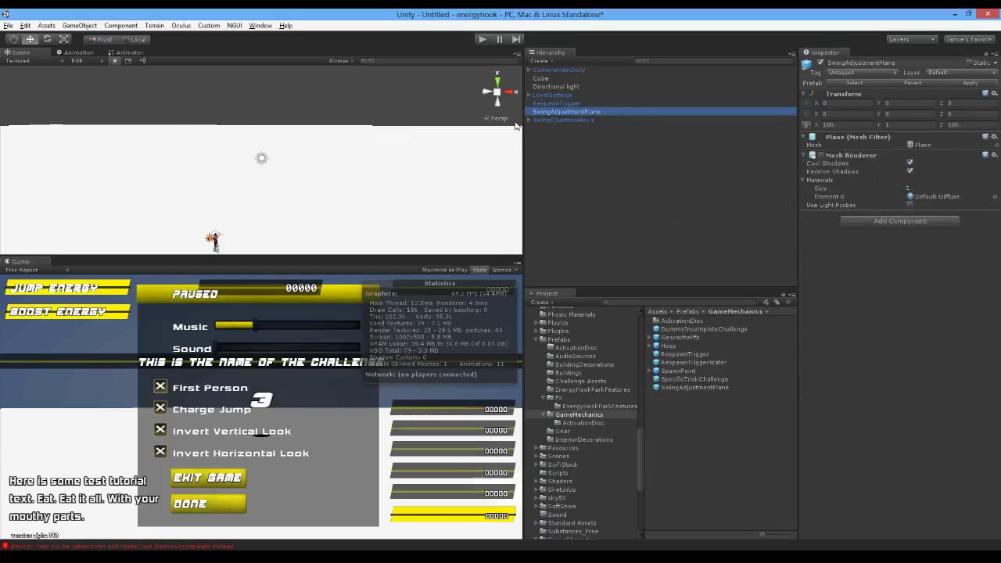
click(899, 102)
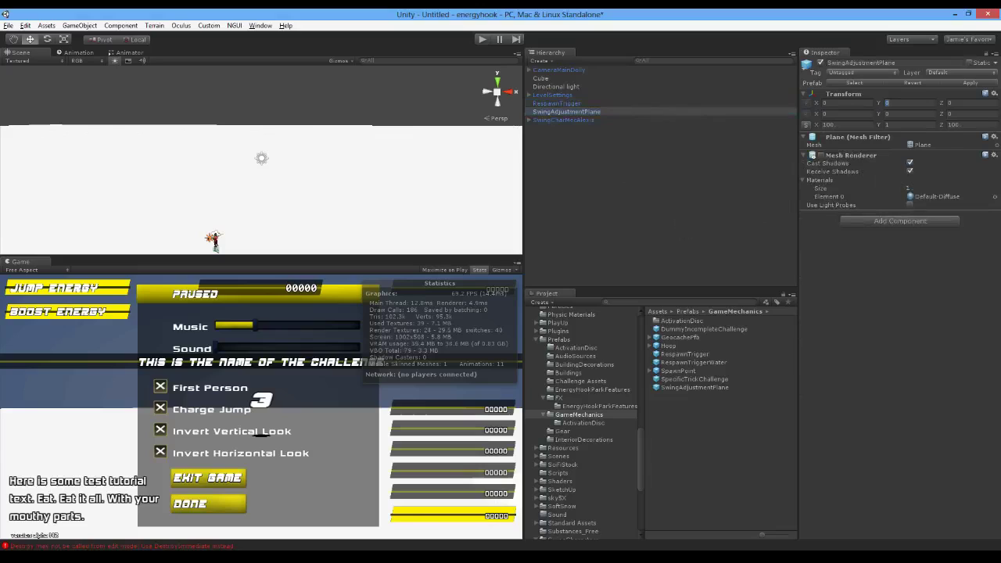
text(1)
key(Return)
click(482, 39)
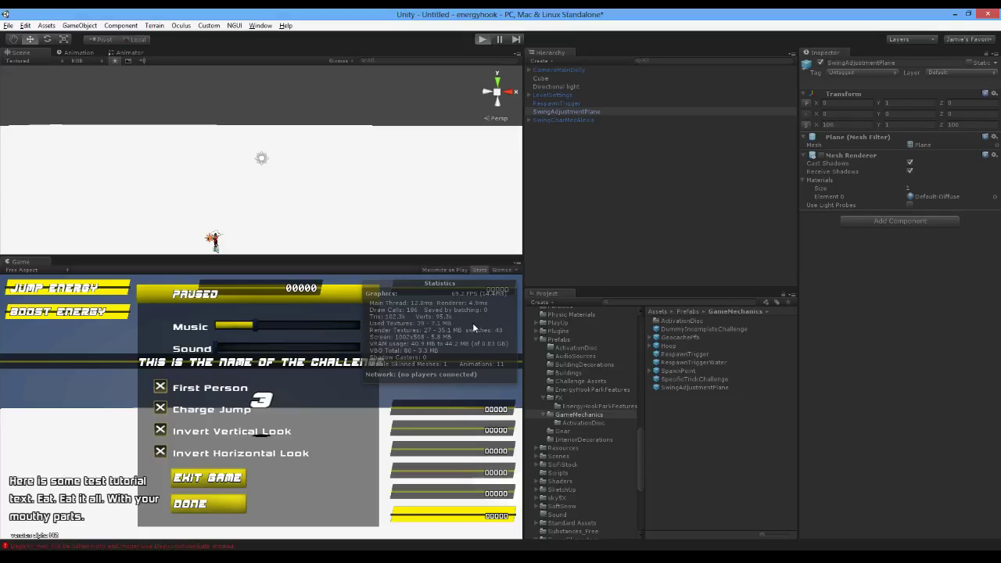
key(ctrl+p)
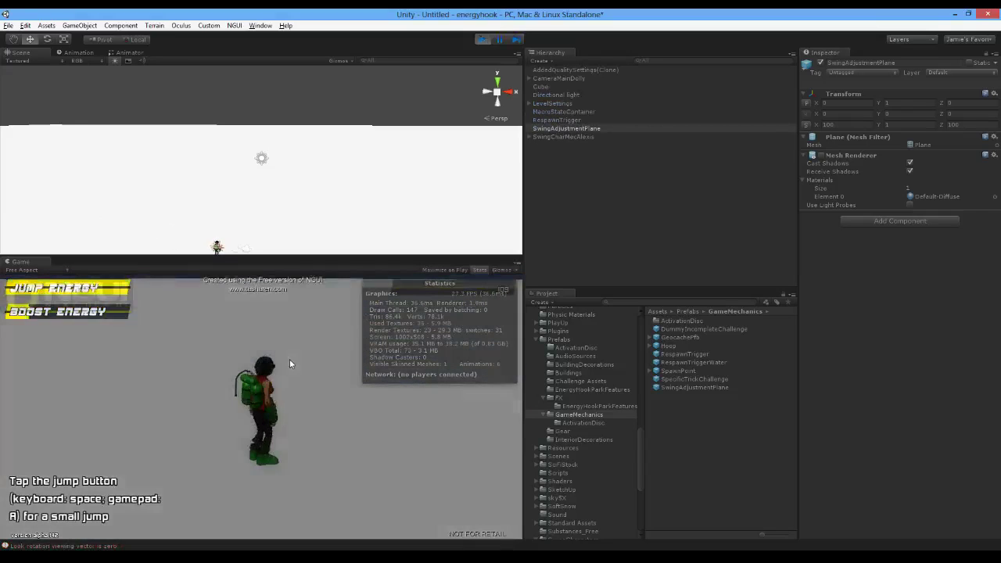
Clear the look-rotation errors from the Console, then make the character jump with Space
click(125, 544)
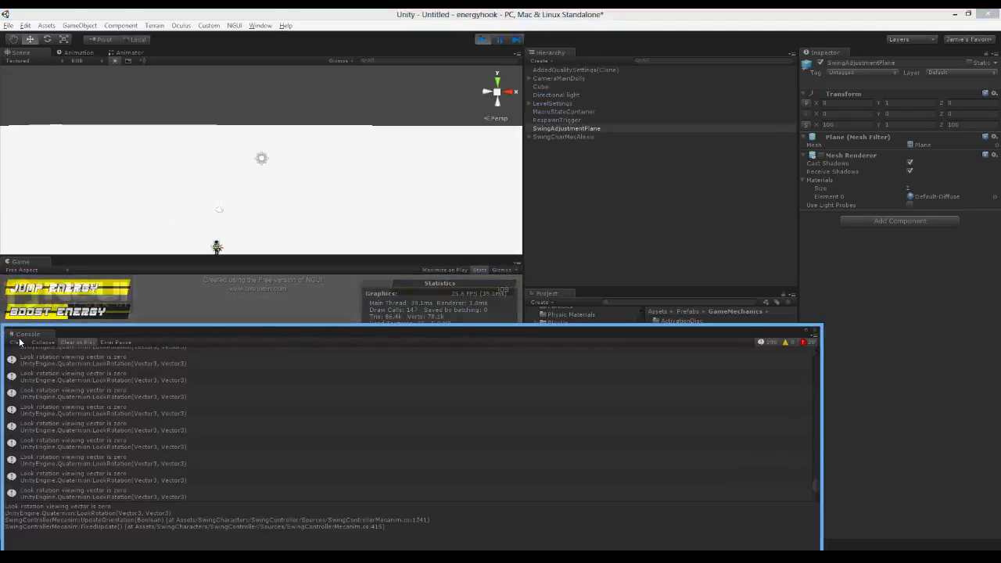
click(19, 344)
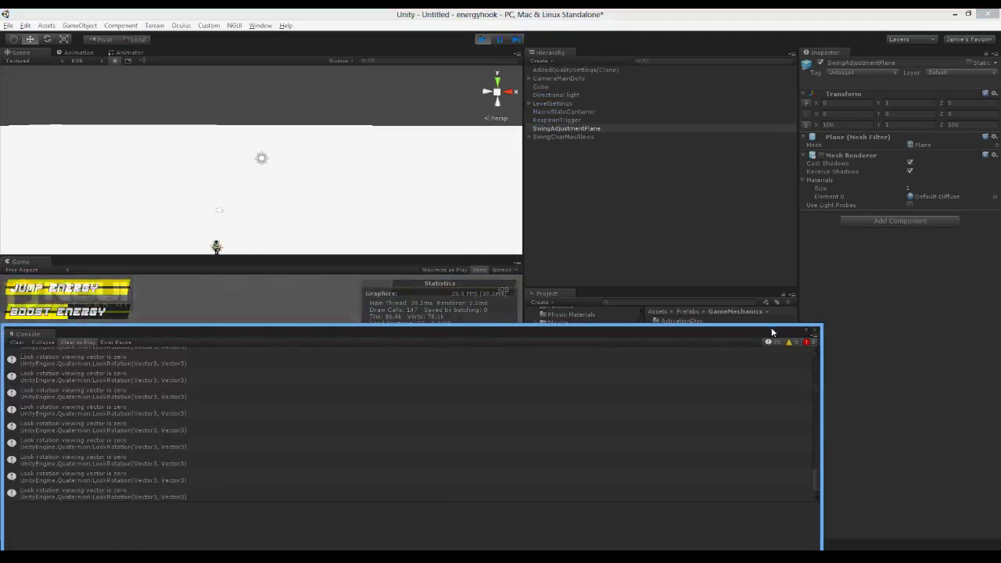
click(812, 332)
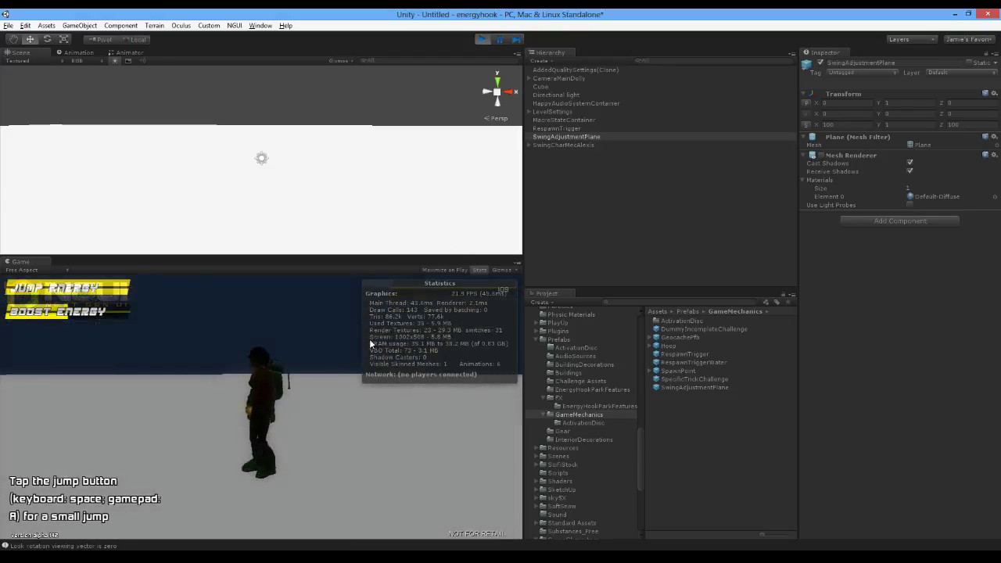
key(space)
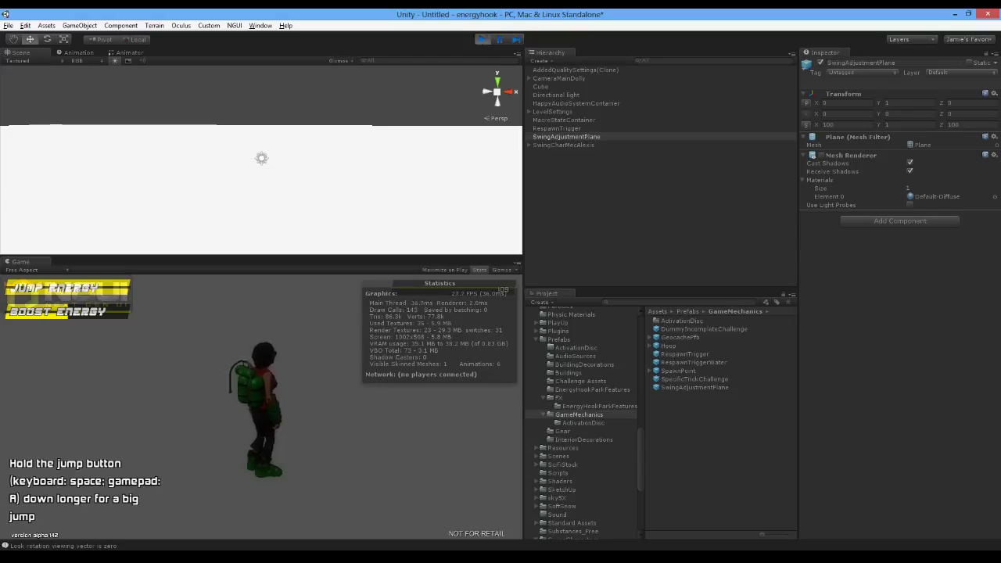
key(alt+Tab)
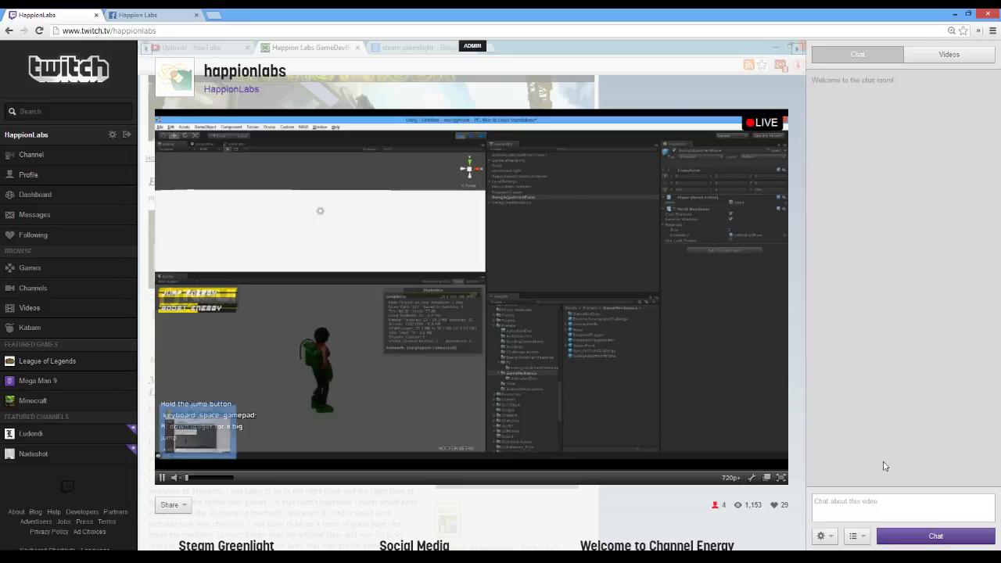
click(882, 501)
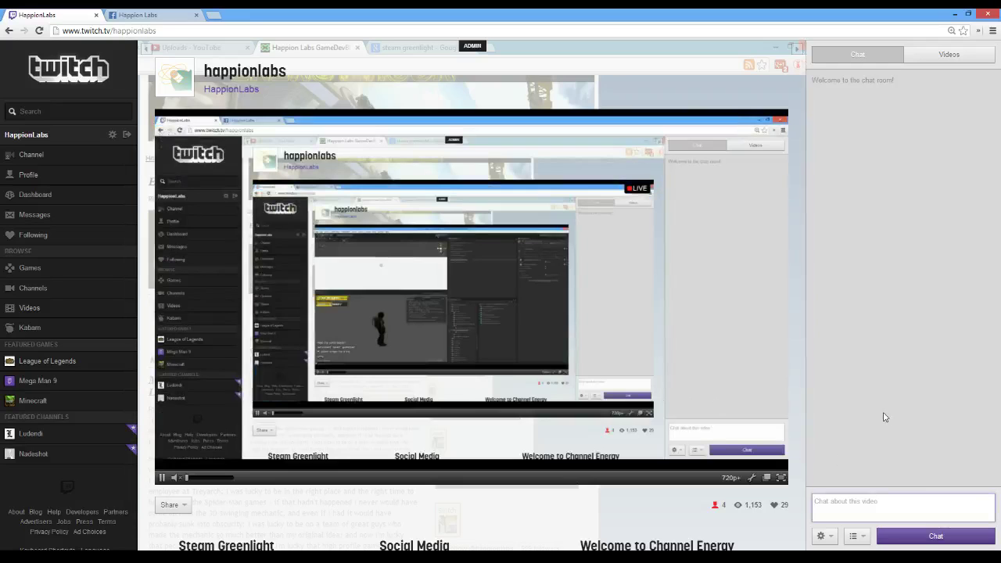
key(alt+Tab)
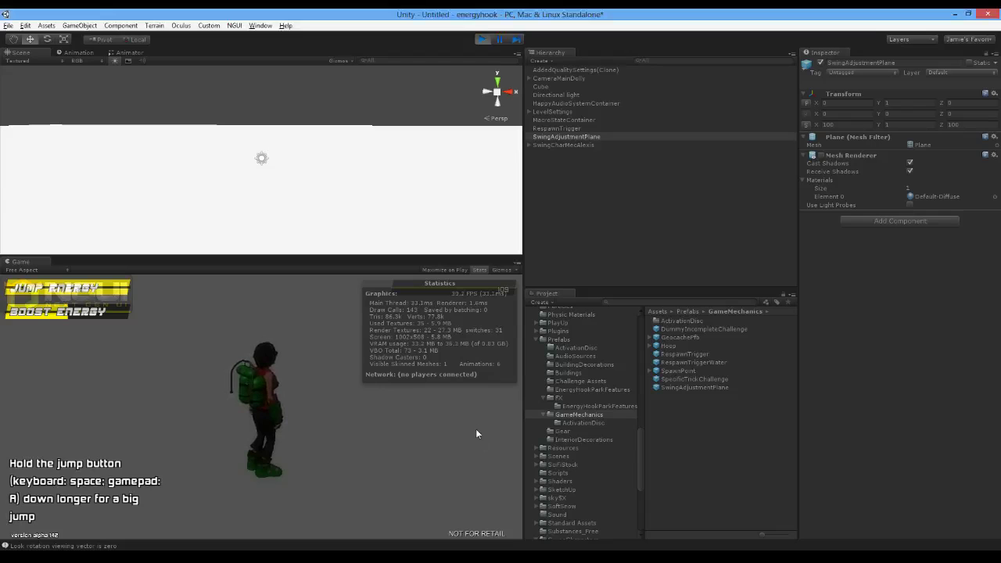
Exit play mode and launch SketchUp from the Windows Start screen
click(485, 40)
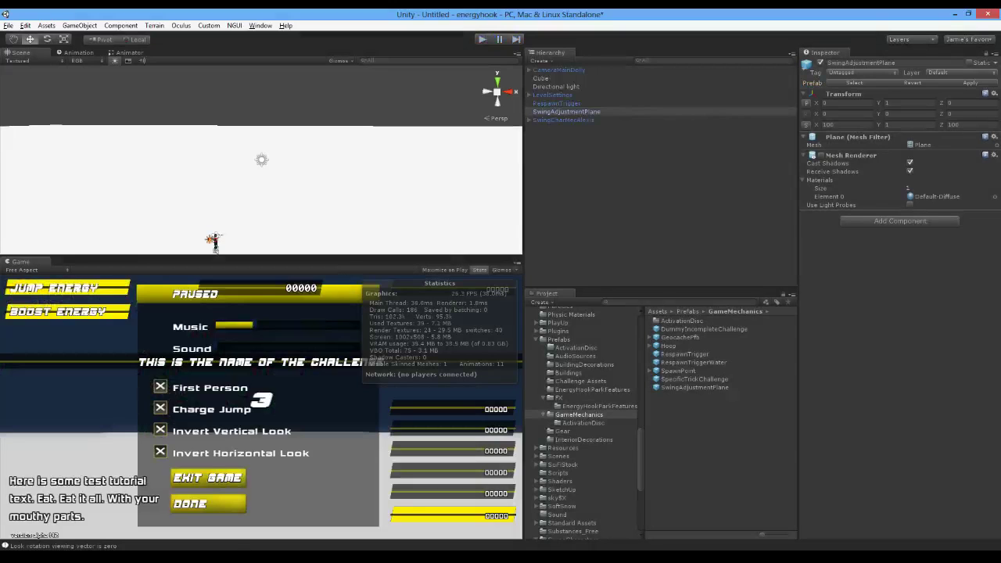
click(15, 546)
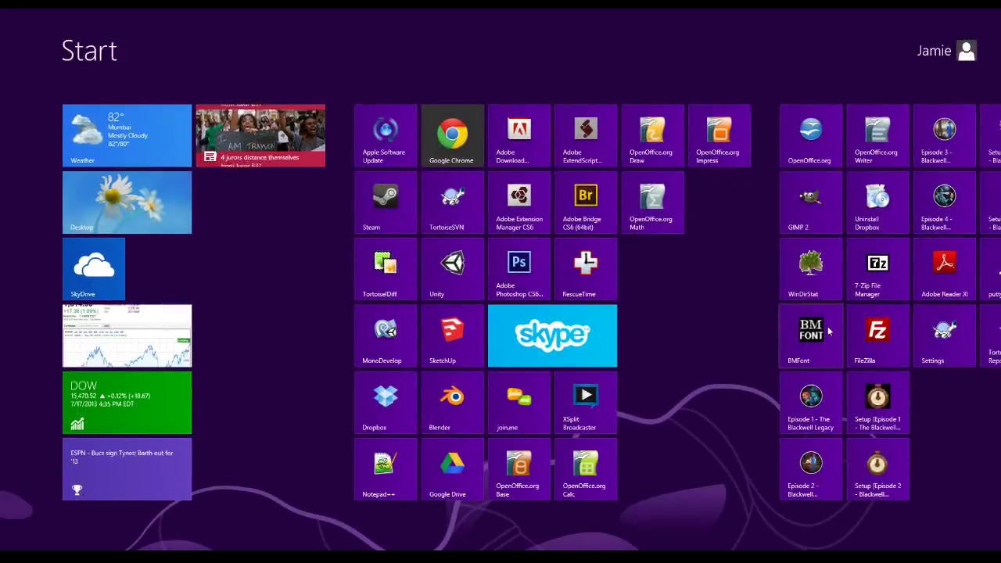
click(442, 335)
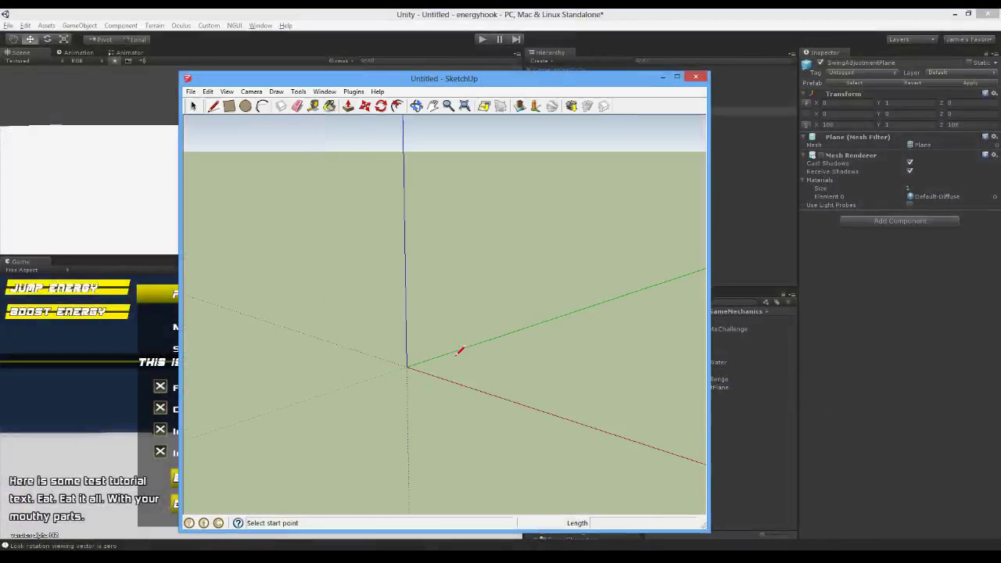
Maximize SketchUp and draw a 25.95m × 21.32m rectangle on the ground around the origin
click(229, 107)
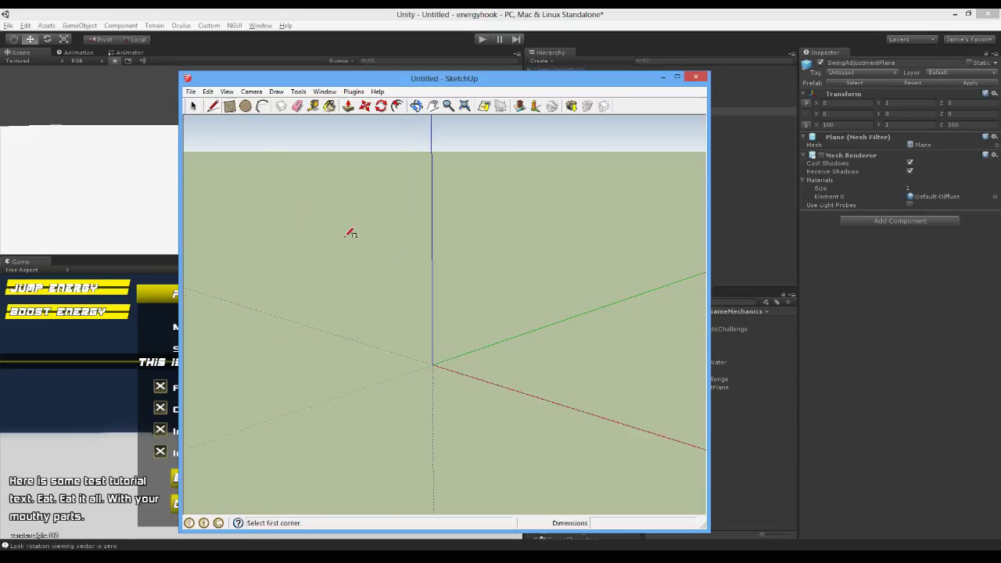
click(678, 77)
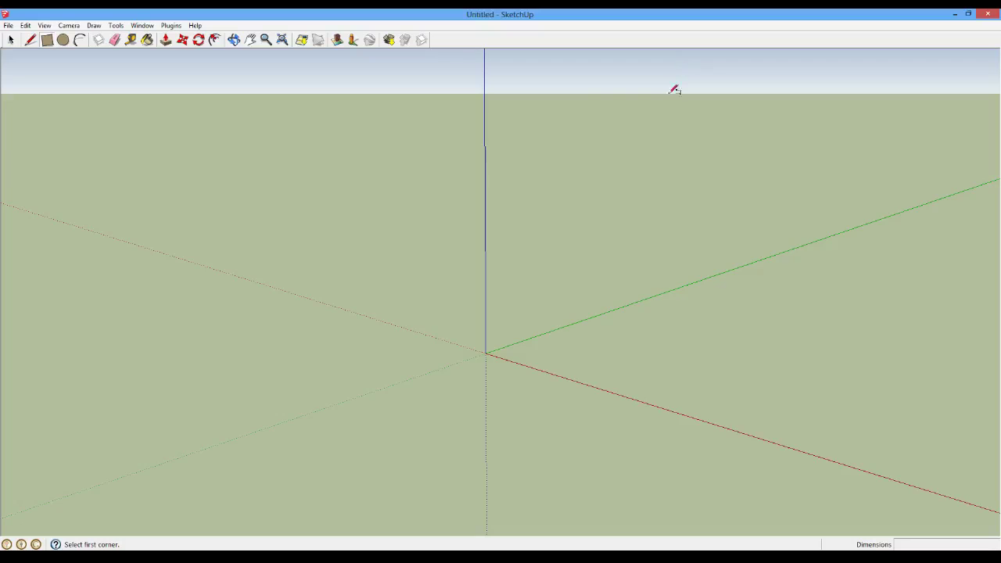
click(321, 349)
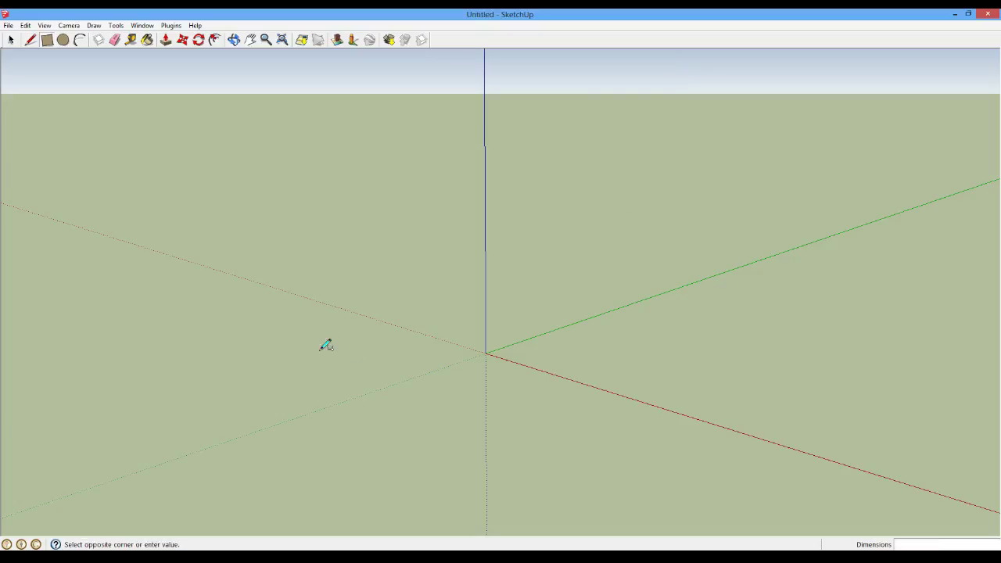
click(678, 346)
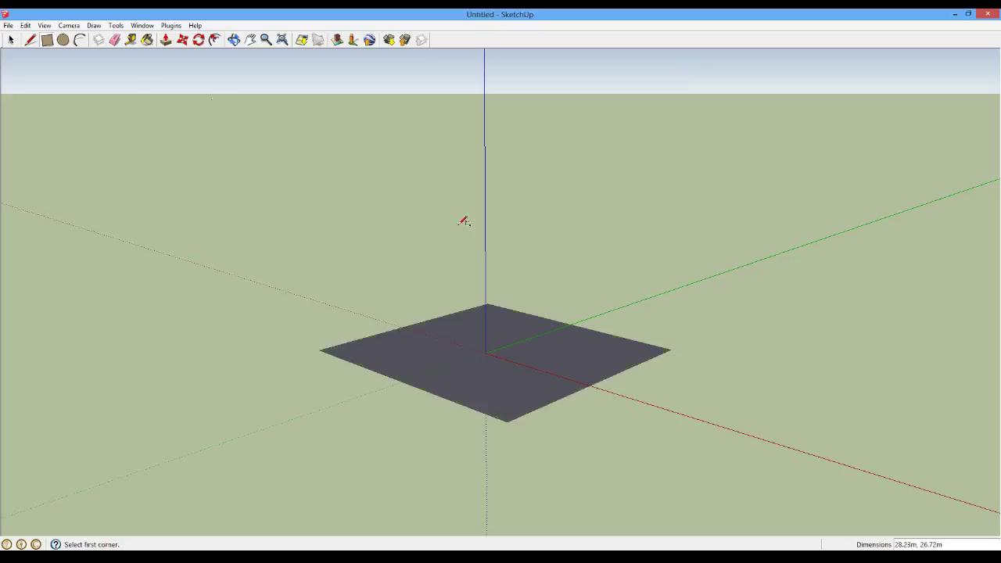
click(30, 40)
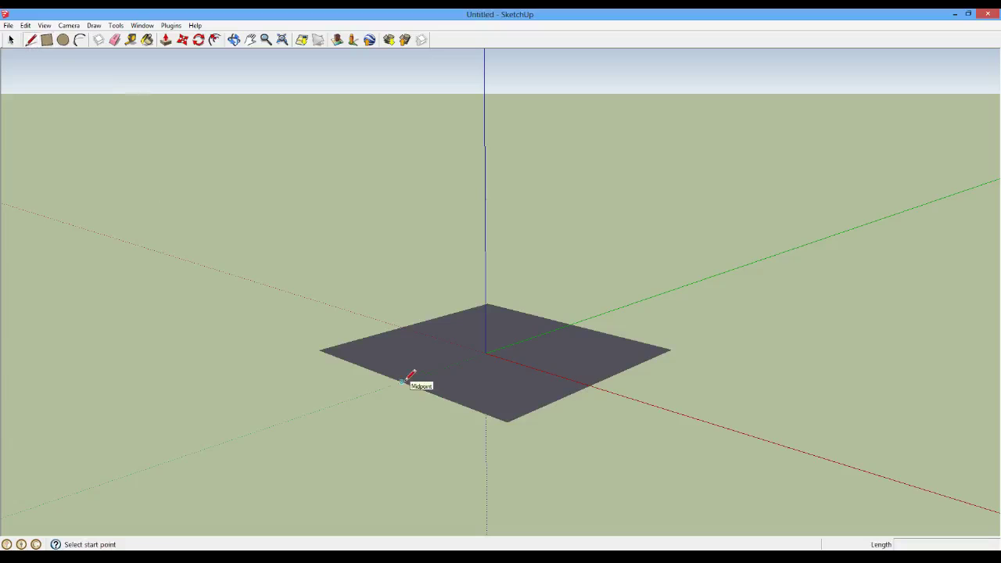
drag(406, 381, 373, 390)
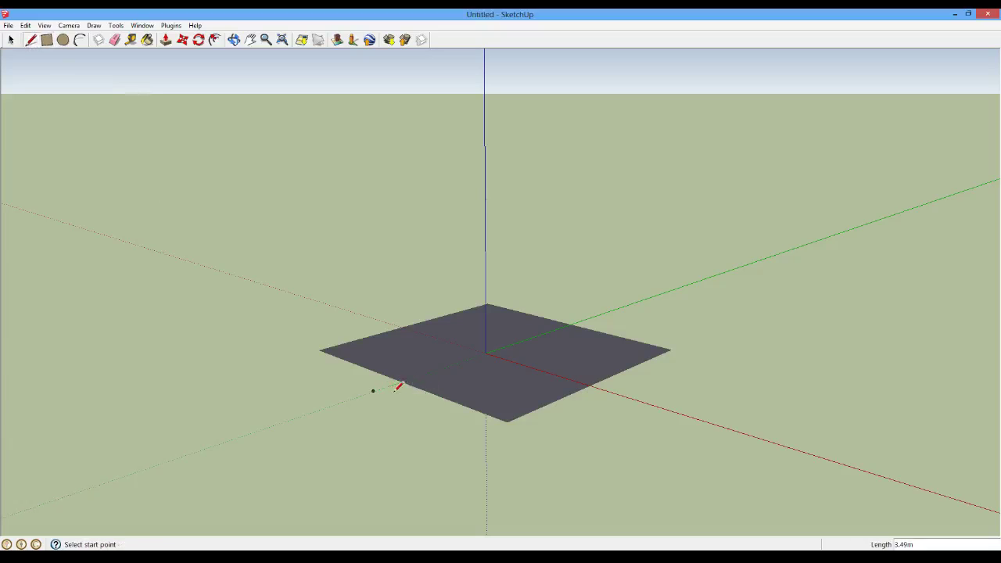
key(ctrl+z)
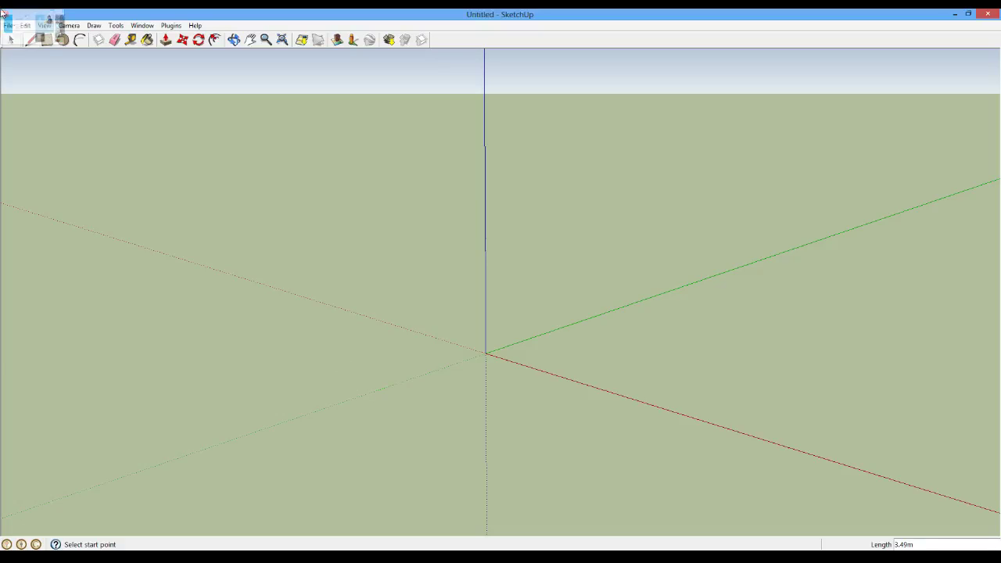
click(47, 39)
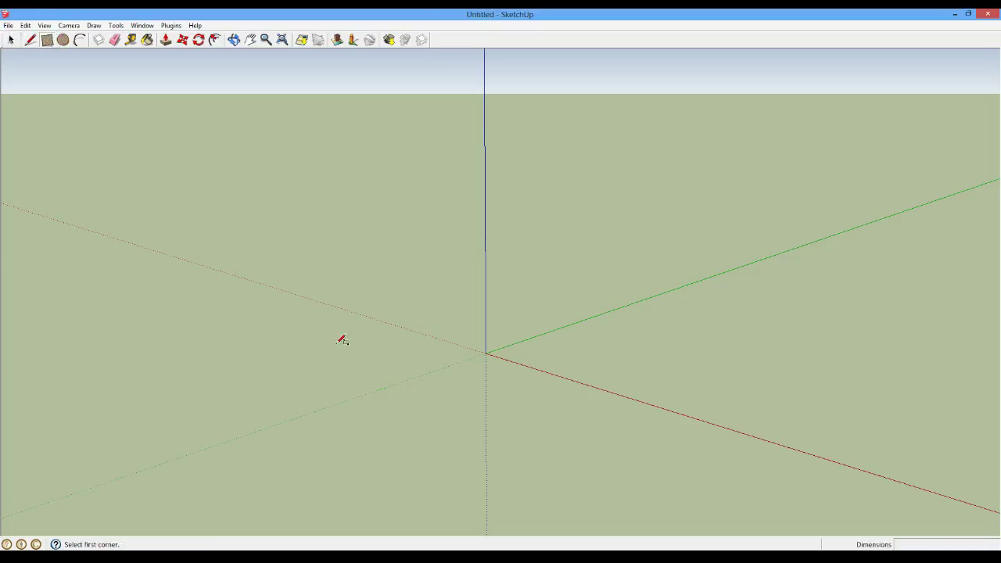
mouse_move(337, 344)
mouse_down()
mouse_move(579, 371)
mouse_move(634, 340)
mouse_move(636, 351)
mouse_up()
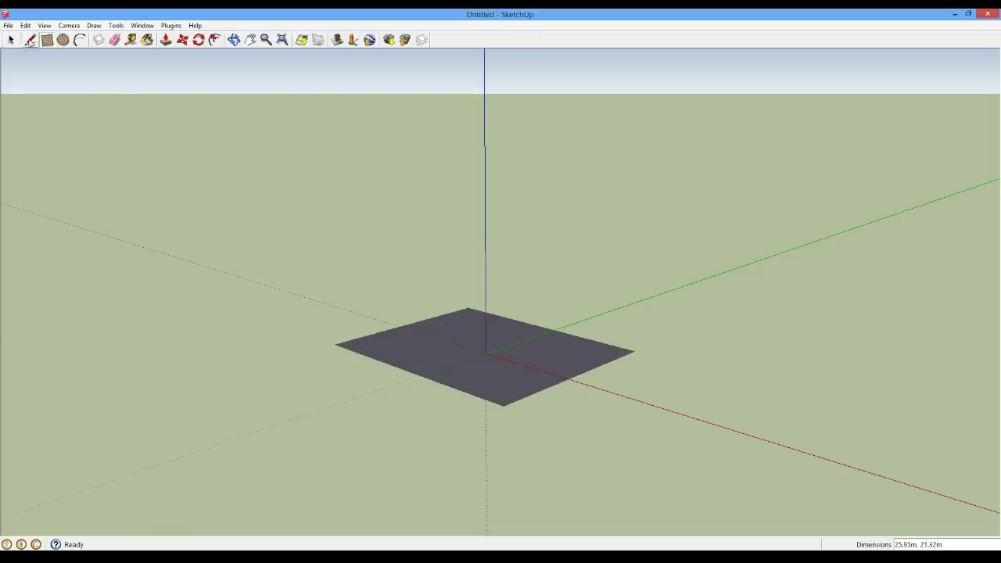
Draw a line across the rectangle from edge to edge, splitting its face in two
click(10, 39)
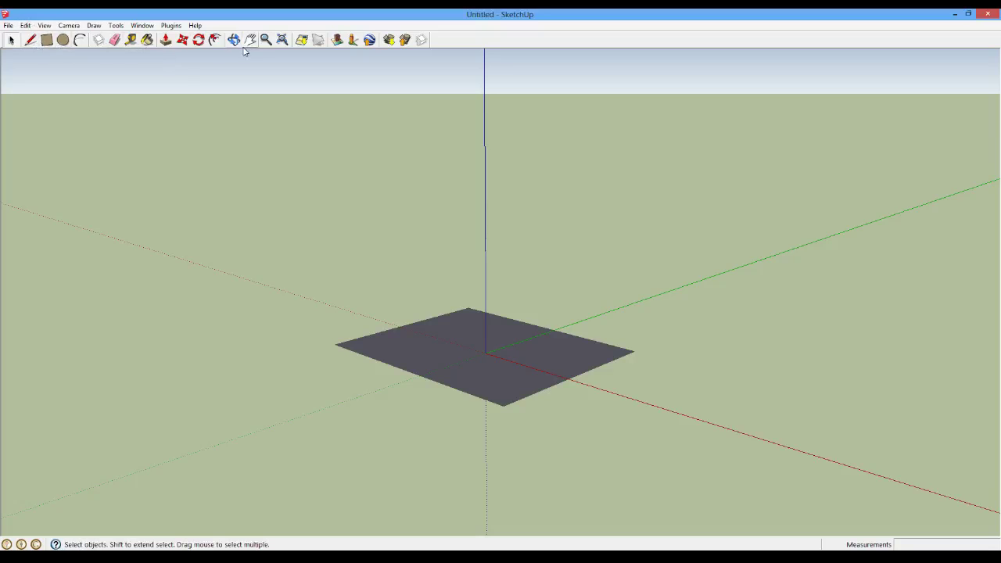
click(417, 324)
click(31, 39)
click(406, 324)
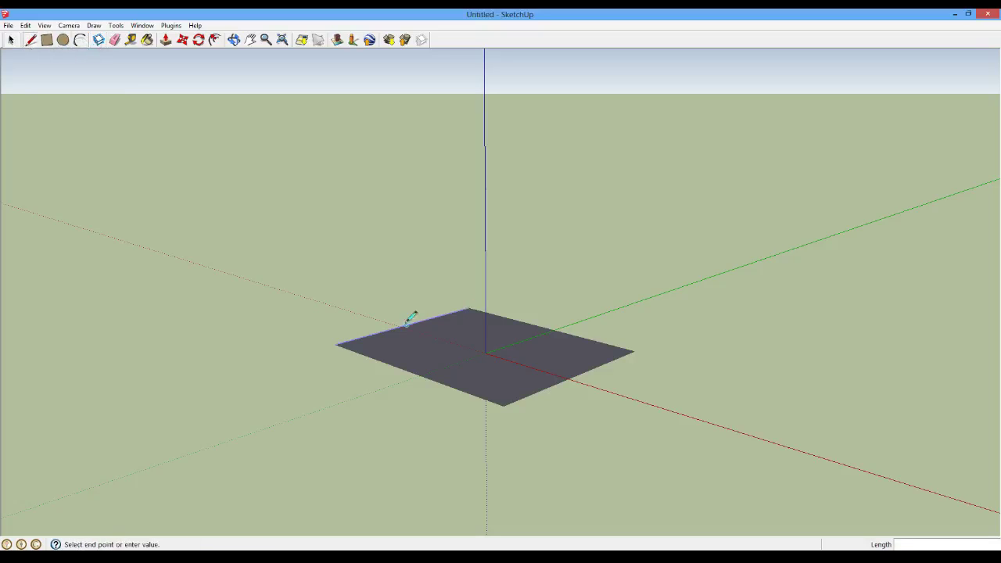
click(580, 372)
click(182, 41)
Move the rectangle's far edge and pull its right edge outward to angle the face
click(409, 328)
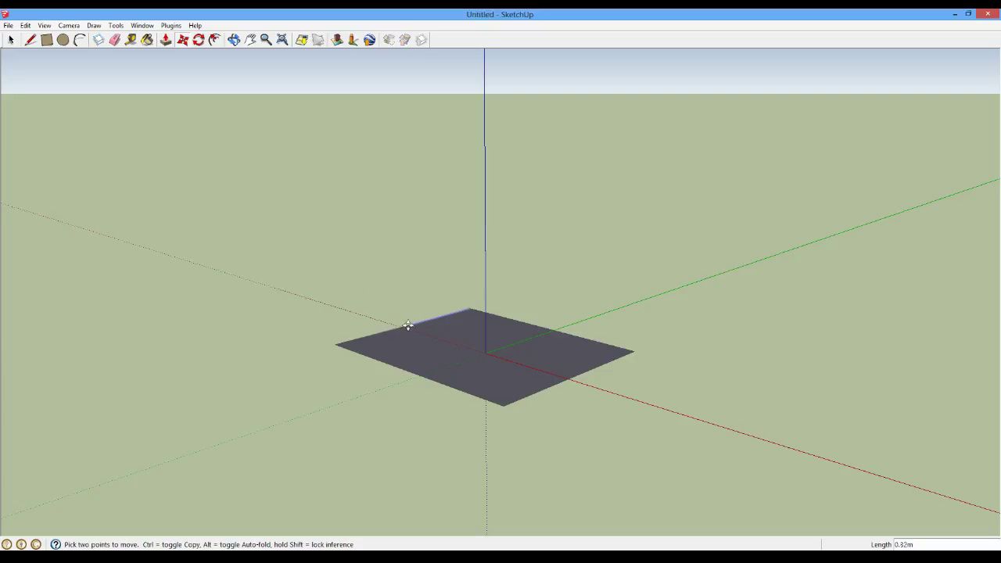
click(369, 313)
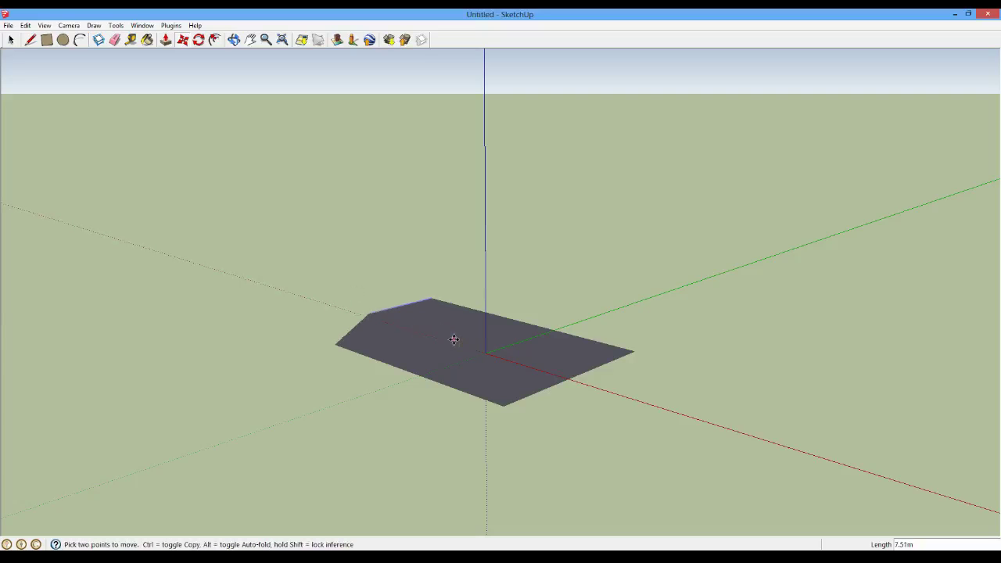
scroll(473, 422, down, 3)
scroll(473, 420, up, 2)
middle_drag(474, 421, 506, 391)
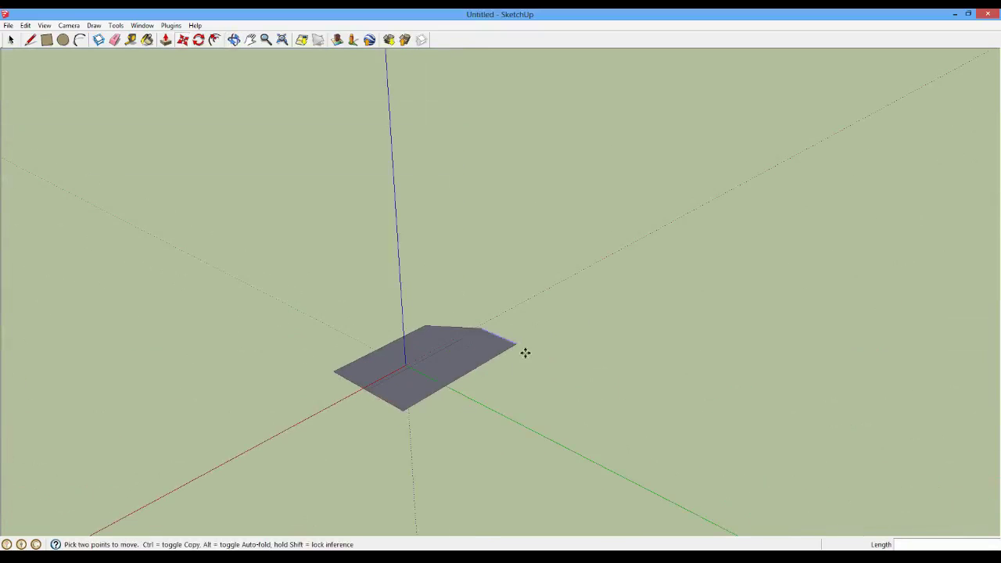
drag(509, 352, 538, 315)
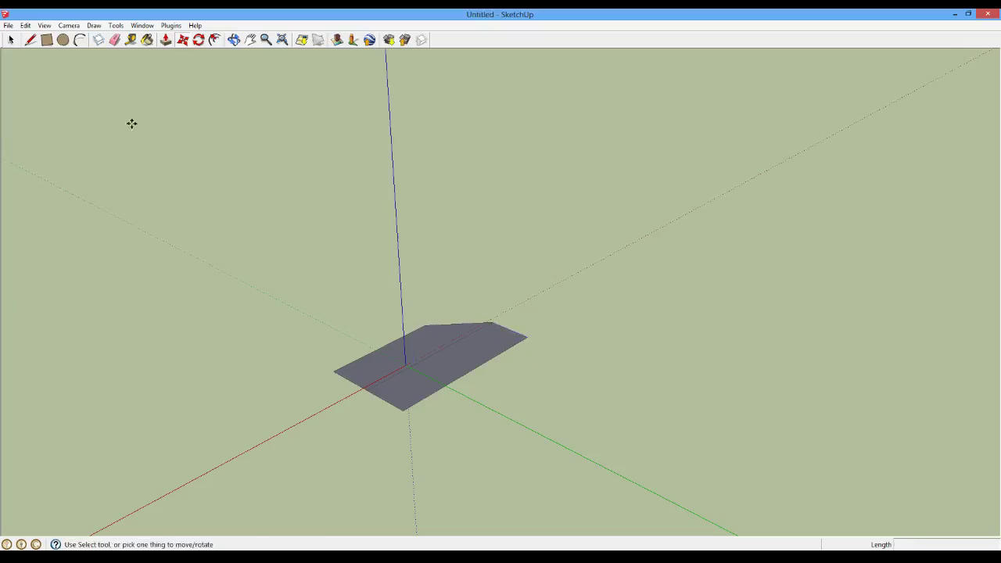
click(11, 40)
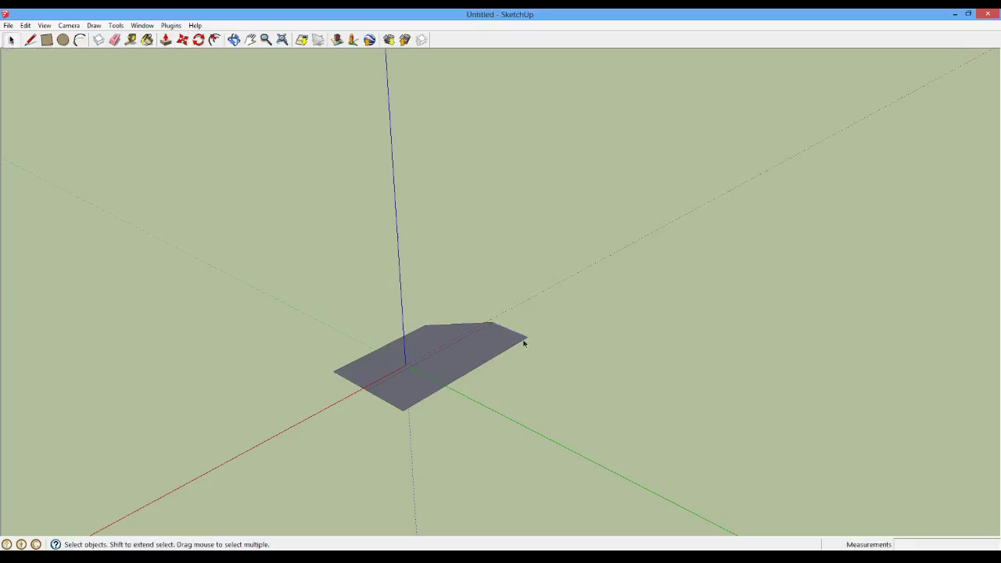
scroll(527, 338, up, 3)
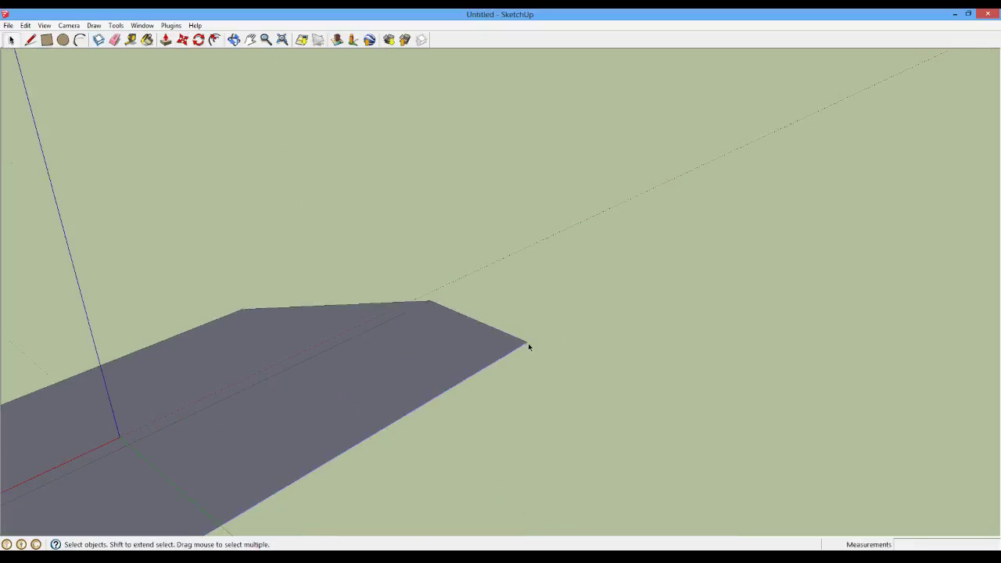
click(528, 345)
scroll(502, 335, down, 3)
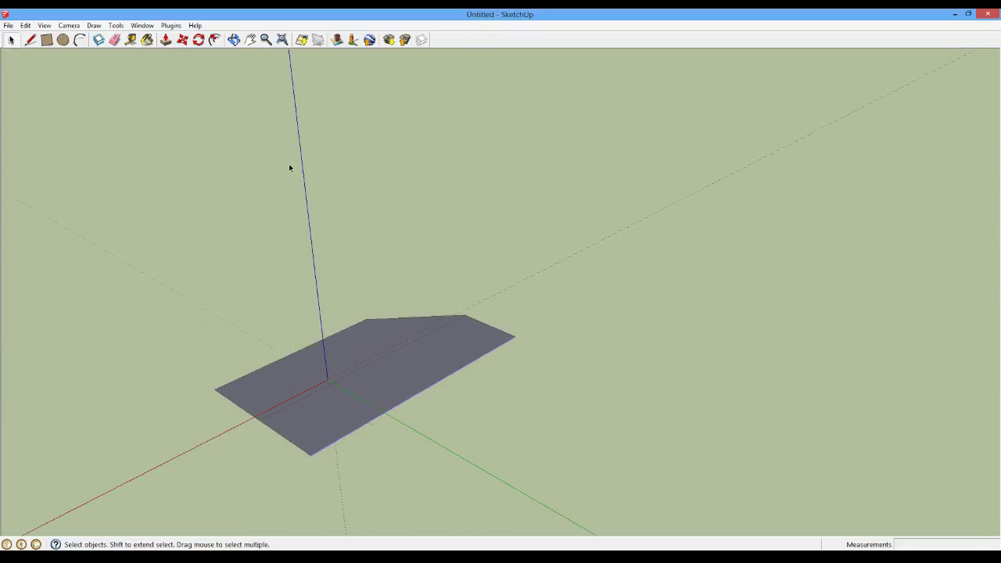
click(352, 372)
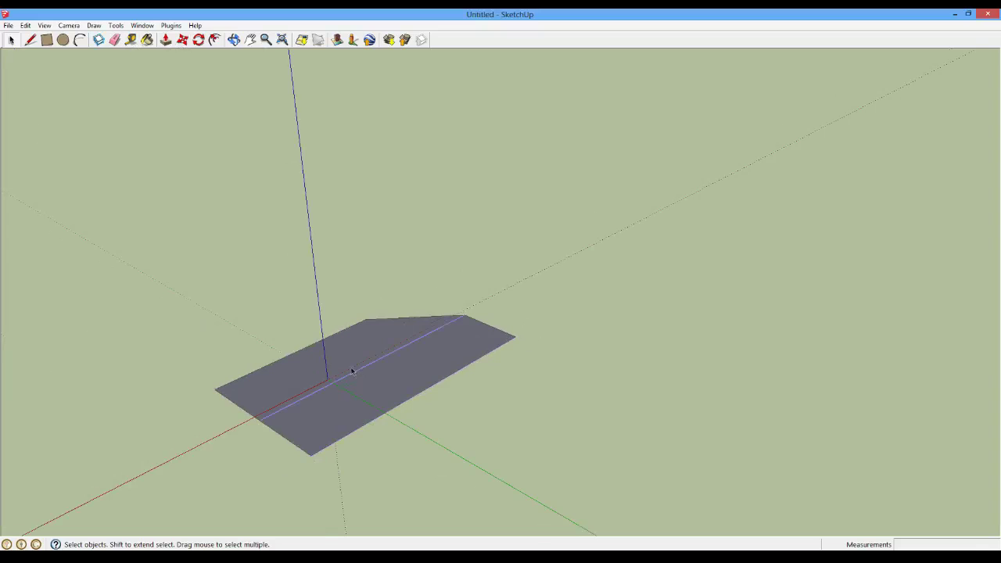
click(570, 376)
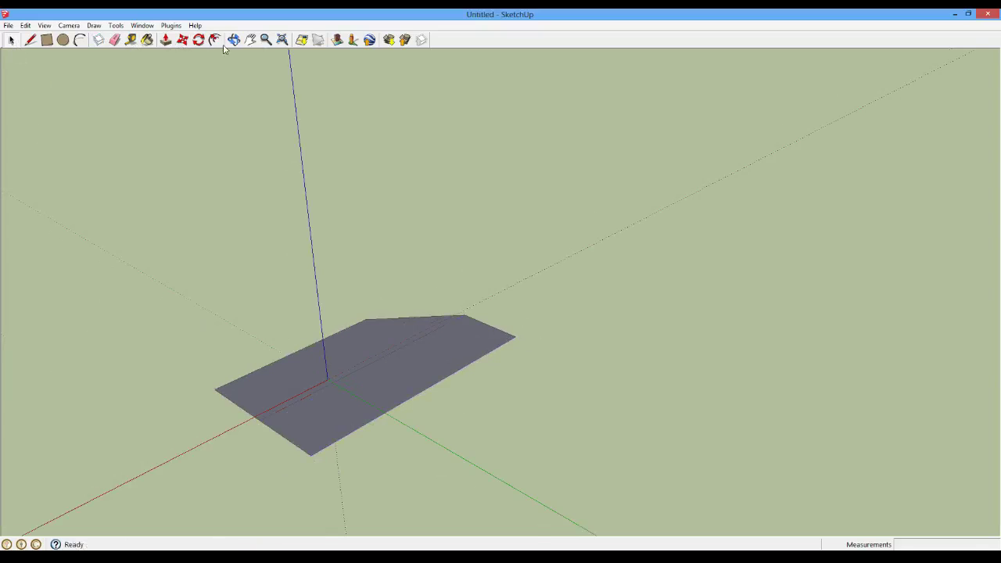
Move the face's lower and right corners inward to form angled sides
click(182, 40)
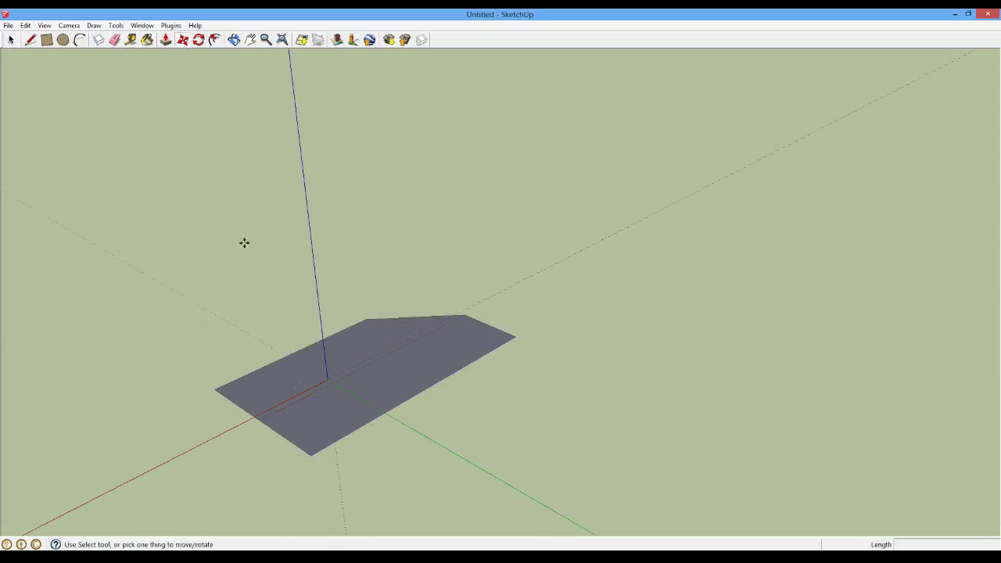
click(310, 455)
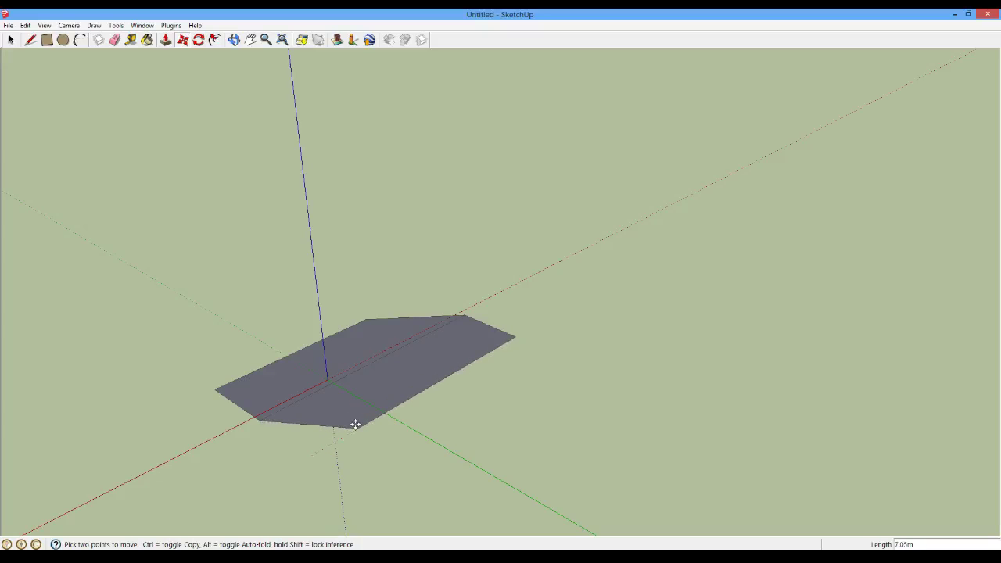
click(355, 425)
scroll(488, 391, up, 4)
scroll(493, 340, down, 1)
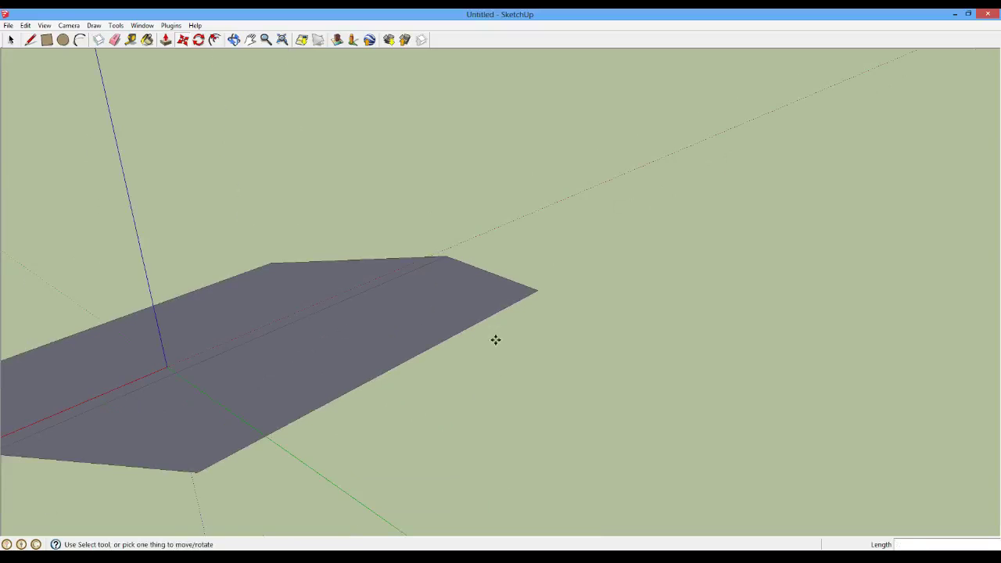
click(536, 290)
scroll(461, 324, down, 1)
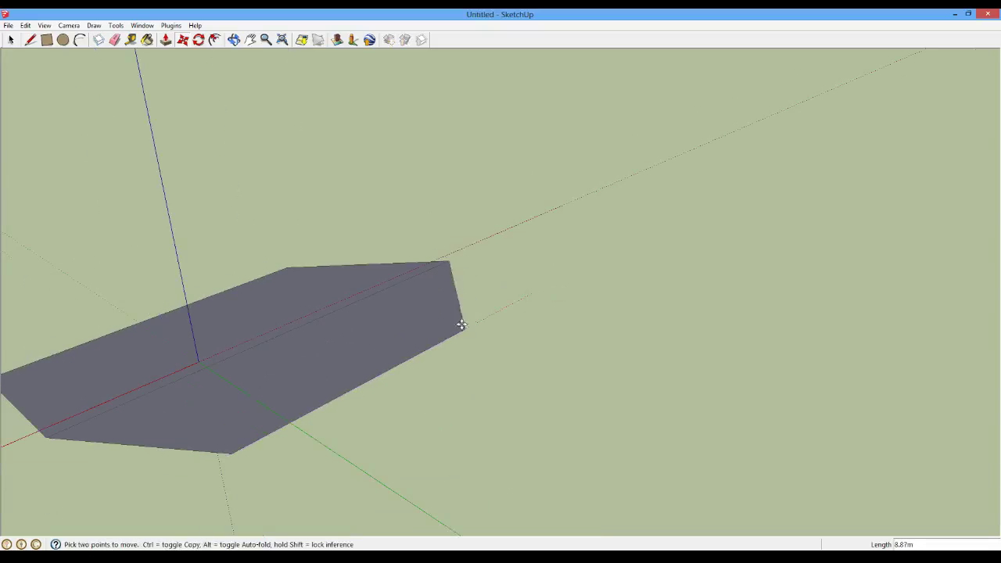
click(413, 348)
Shift the face's left vertex further right to complete the six-sided outline
scroll(532, 469, down, 2)
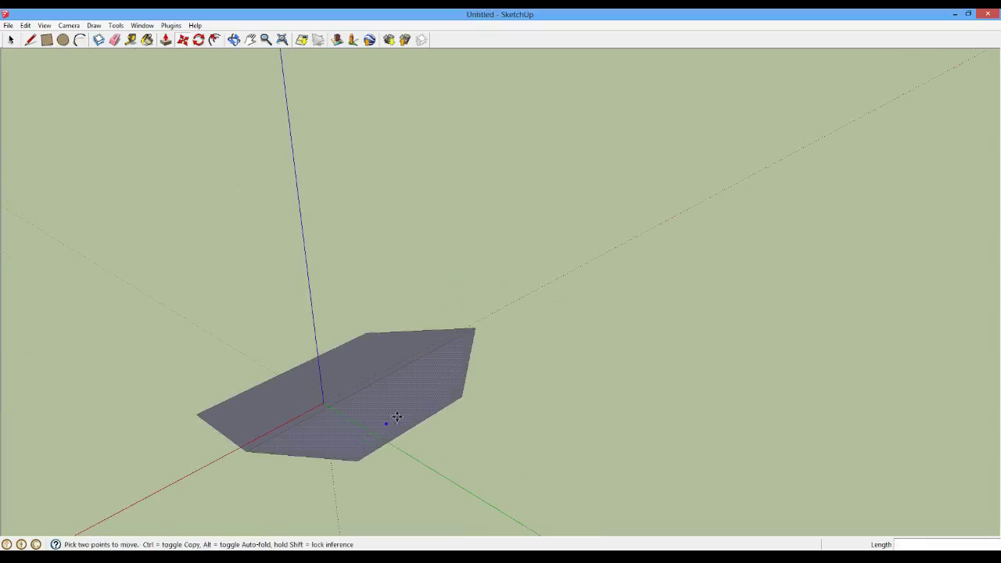
scroll(469, 375, down, 3)
scroll(458, 375, up, 3)
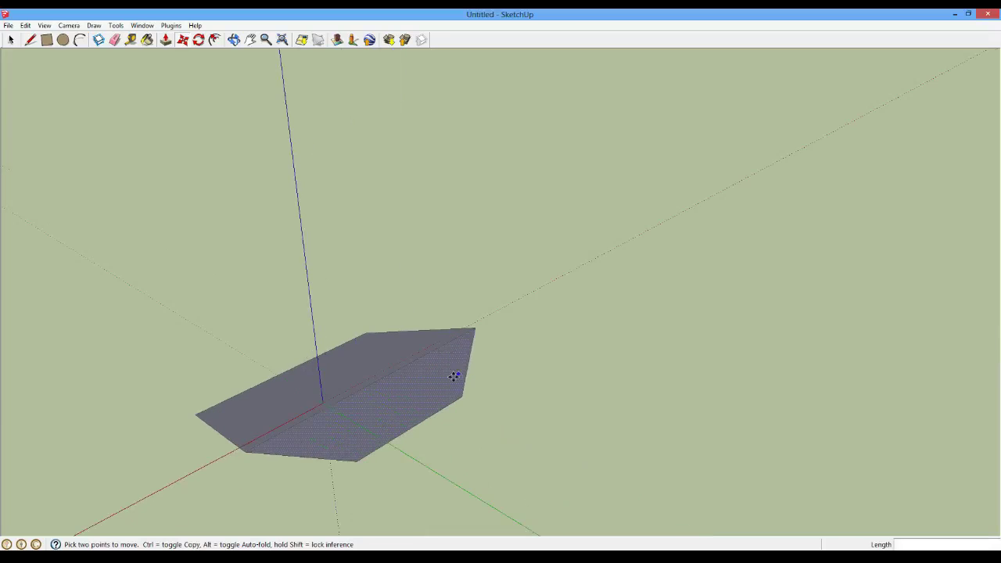
click(193, 412)
click(259, 389)
scroll(614, 371, down, 1)
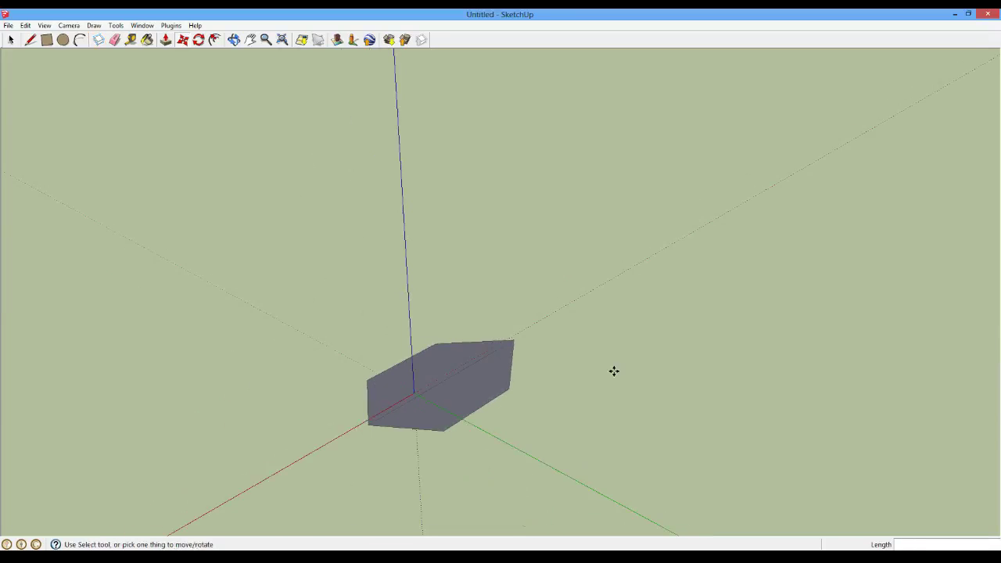
Push/pull the hexagonal face up 19.38 m into a solid block, after cancelling a false start
click(165, 39)
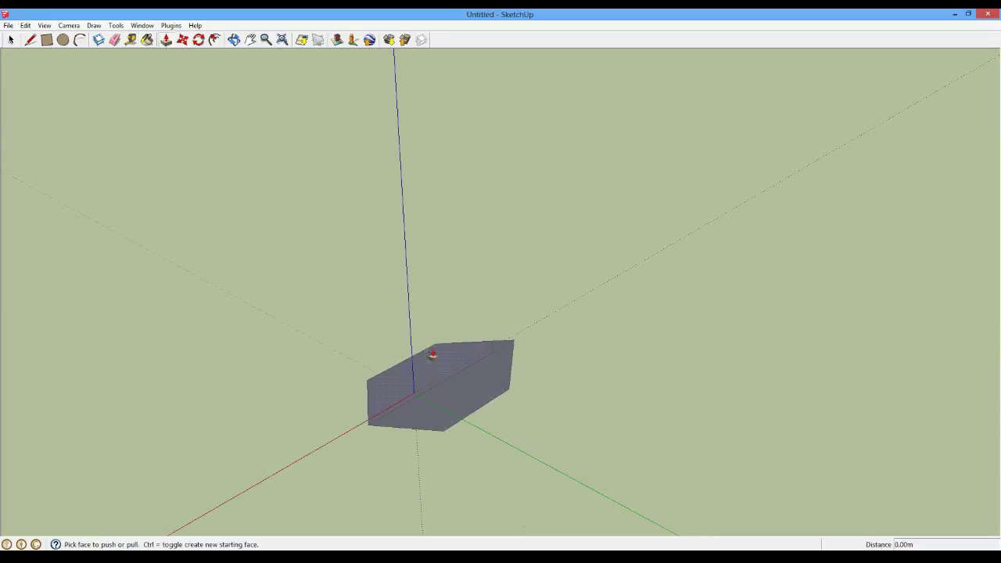
drag(432, 354, 440, 334)
key(Escape)
key(space)
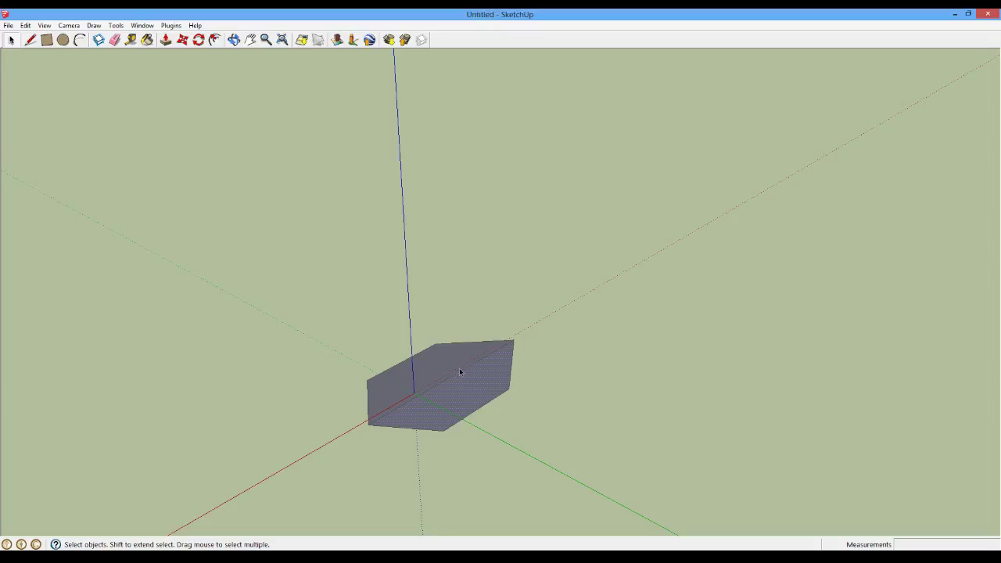
key(Escape)
click(166, 39)
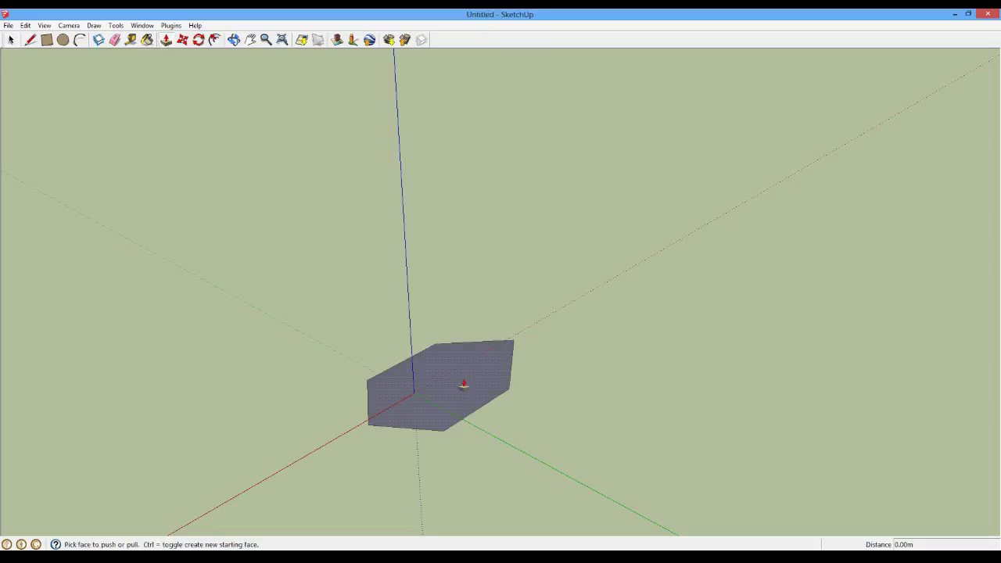
drag(467, 389, 465, 291)
scroll(559, 347, up, 2)
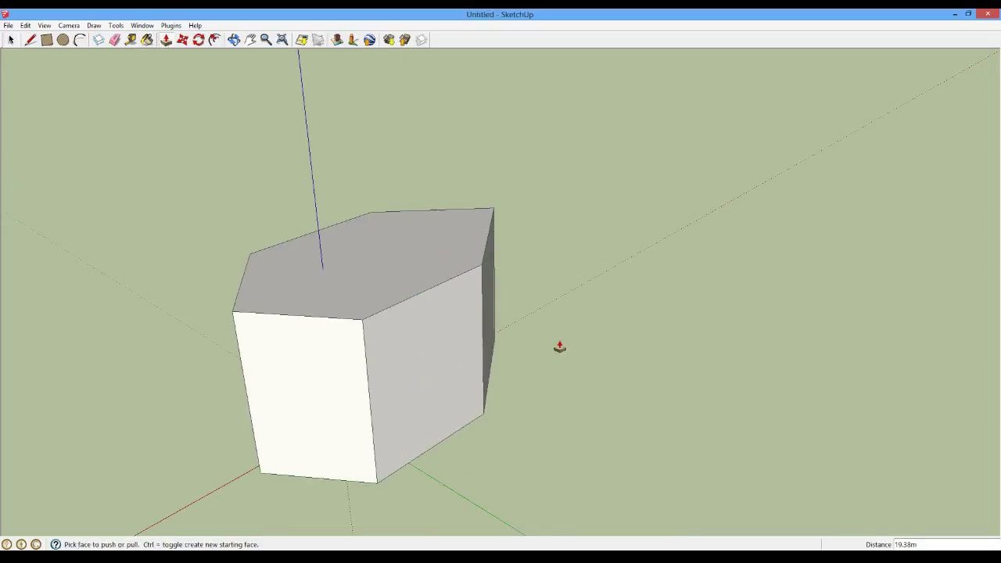
key(alt)
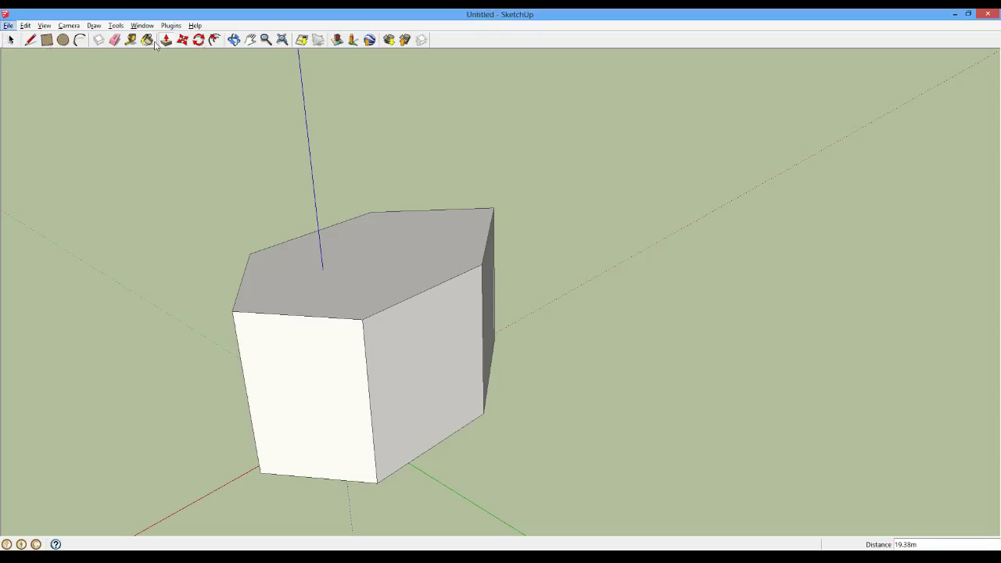
click(11, 40)
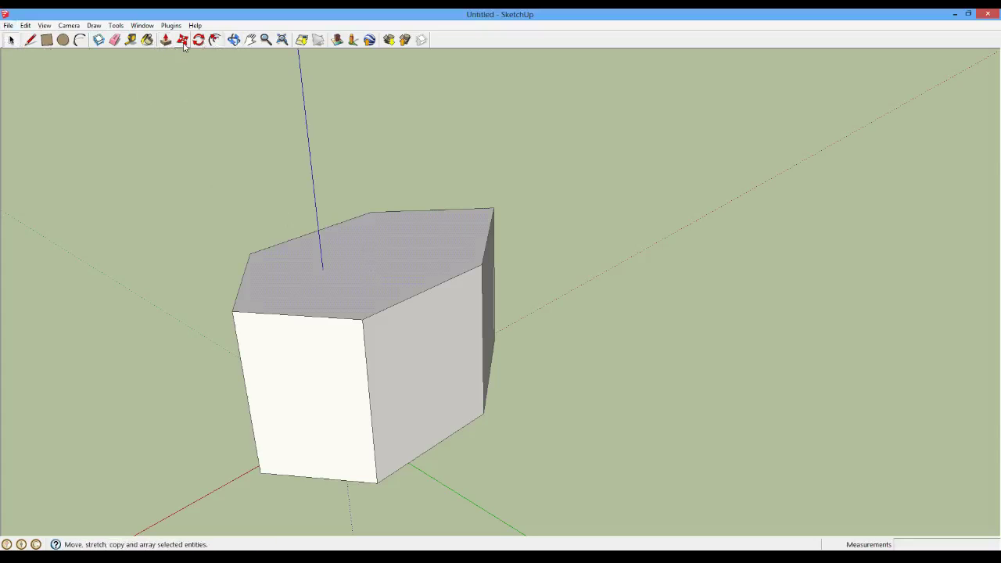
click(97, 25)
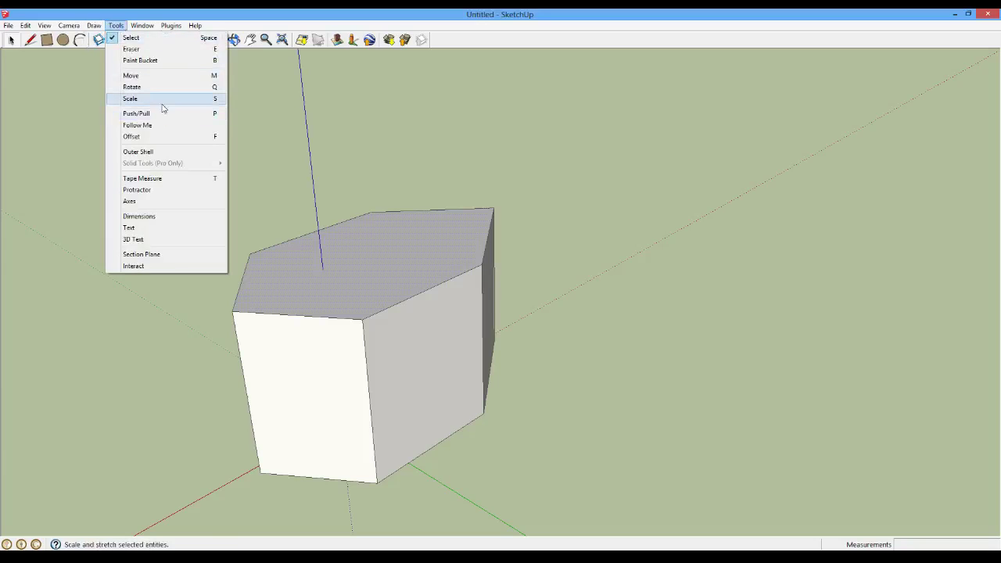
Scale the block's top face inward about its centre to 0.56
click(118, 99)
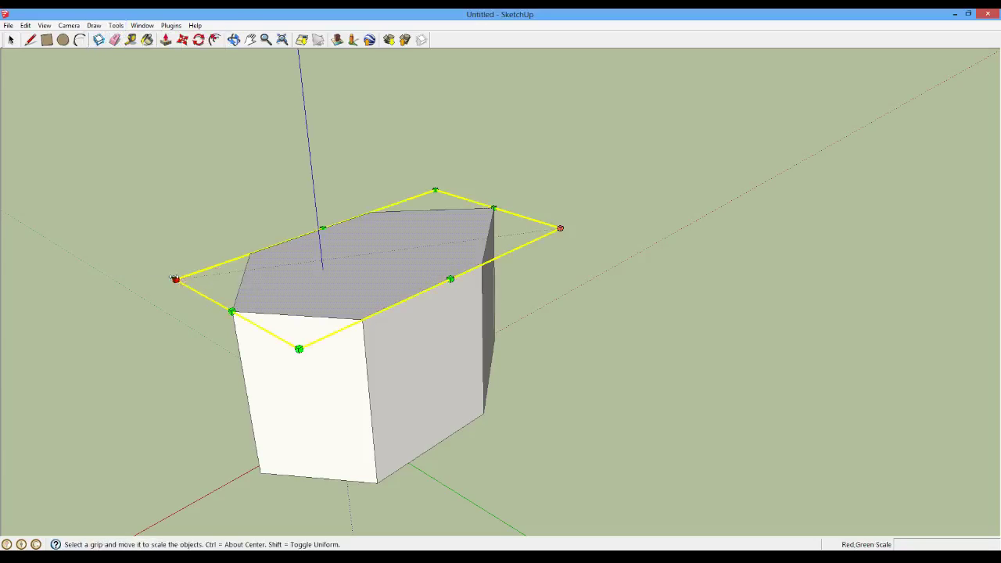
drag(175, 279, 235, 274)
key(Escape)
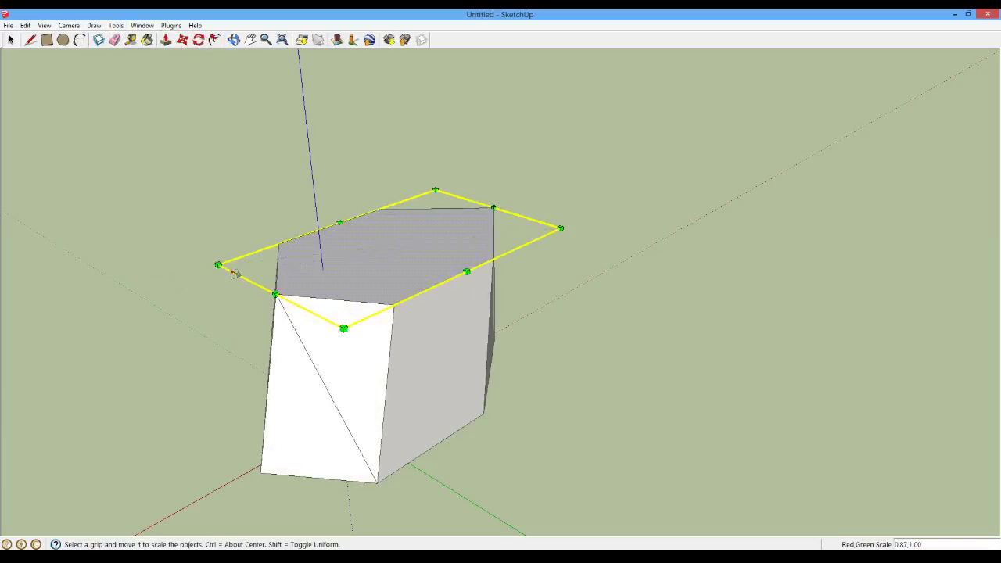
key(ctrl+z)
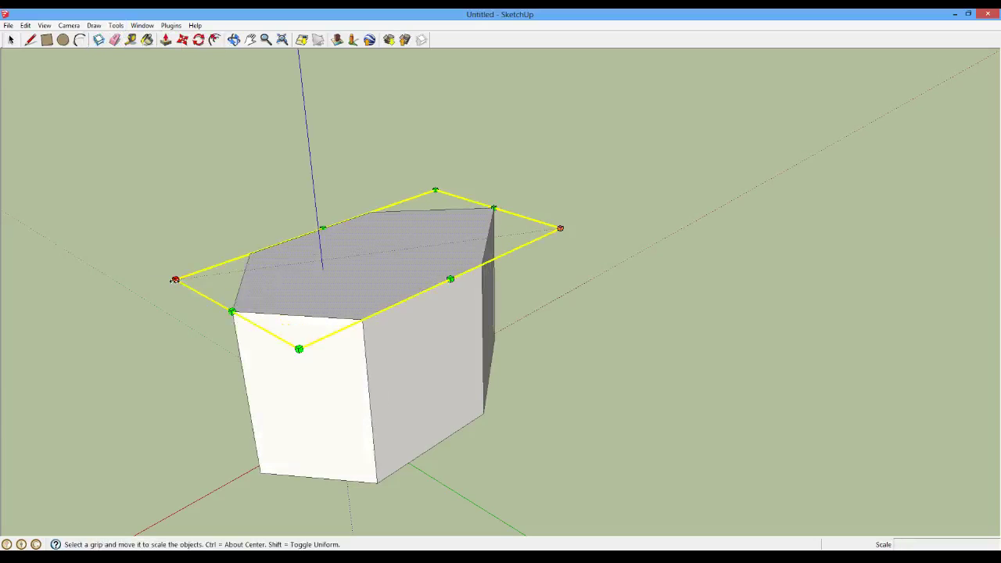
mouse_move(175, 279)
mouse_down()
mouse_move(234, 271)
mouse_move(187, 277)
mouse_up()
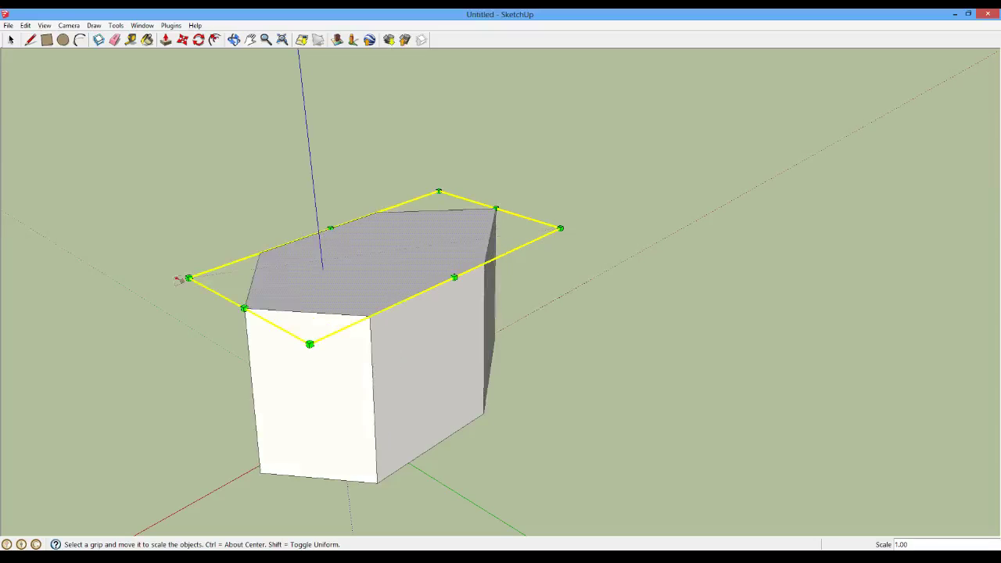
key(super)
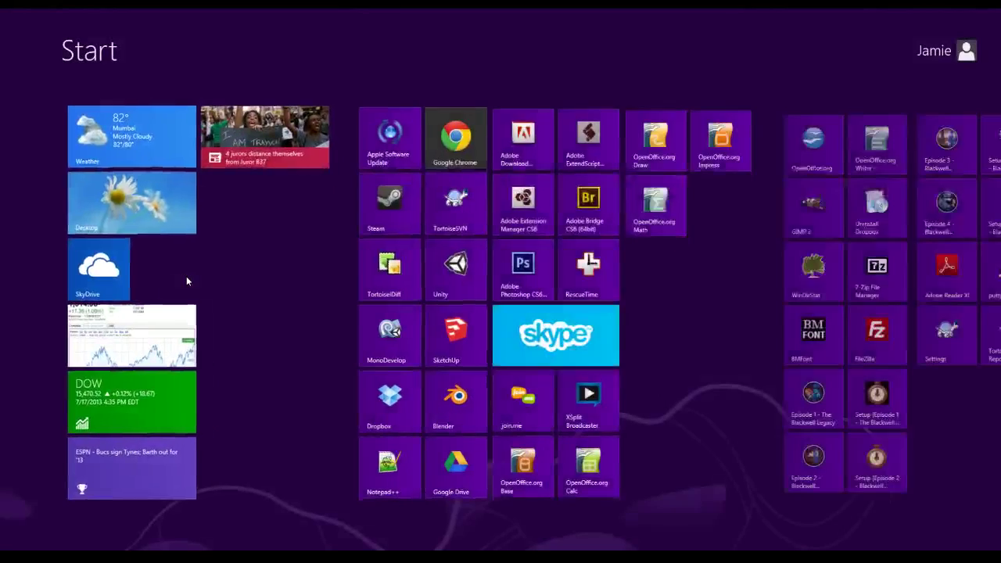
key(super)
key(ctrl)
ctrl+drag(188, 277, 284, 271)
scroll(454, 311, down, 2)
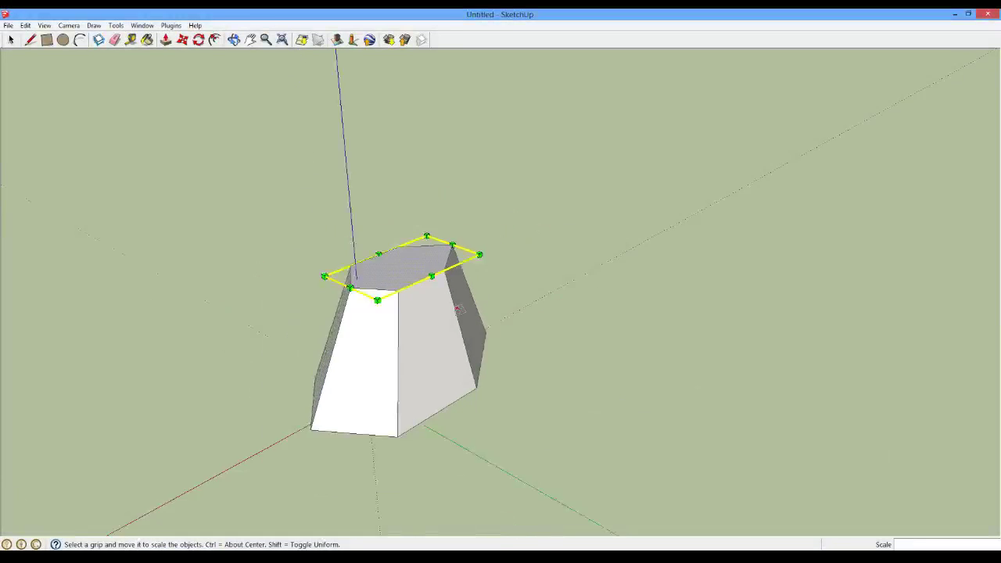
scroll(458, 308, up, 2)
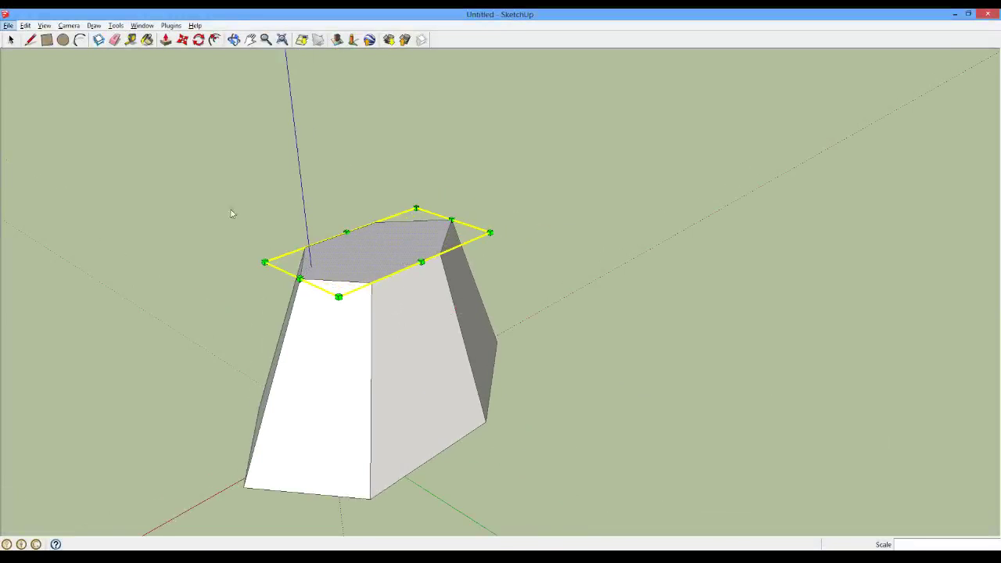
Reselect the top face from above and scale it about its centre to 0.50
click(234, 39)
drag(371, 411, 326, 474)
scroll(318, 251, up, 4)
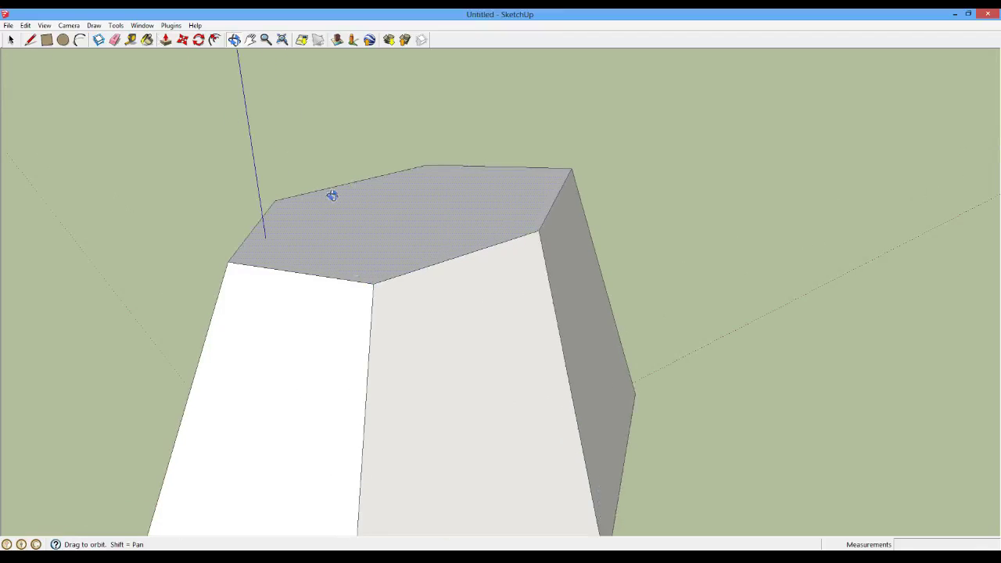
click(11, 40)
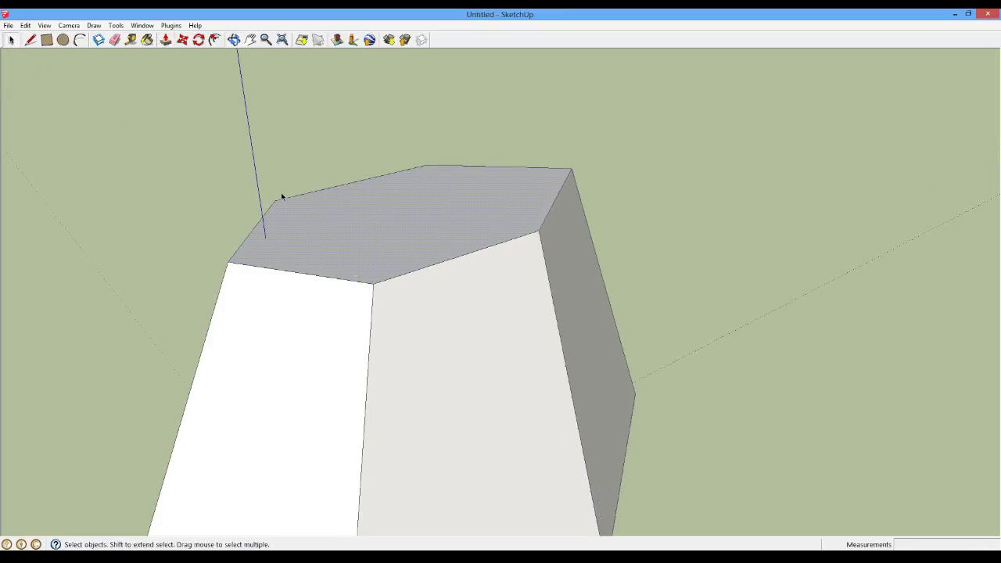
middle_drag(258, 109, 308, 201)
drag(214, 167, 605, 264)
drag(134, 155, 649, 313)
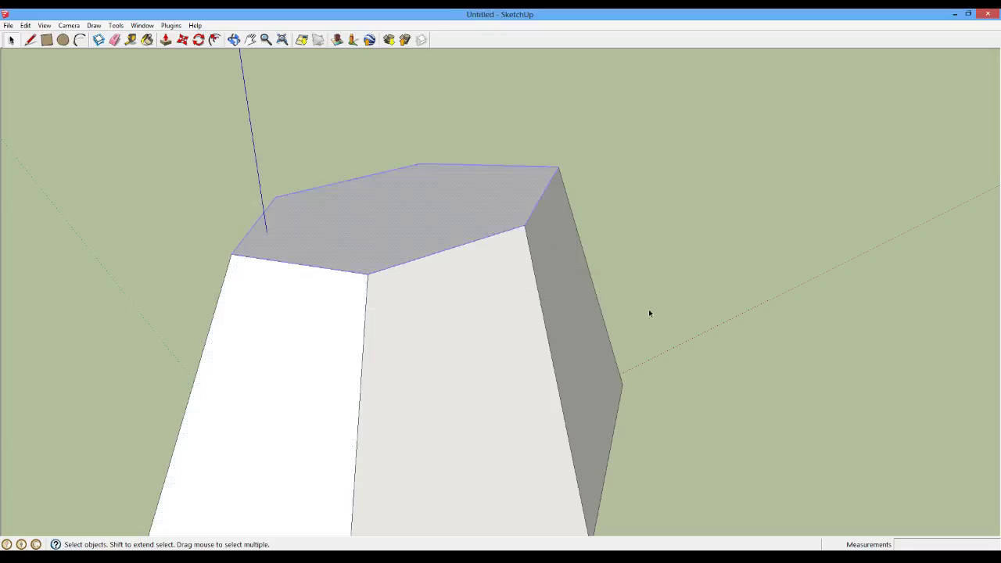
key(s)
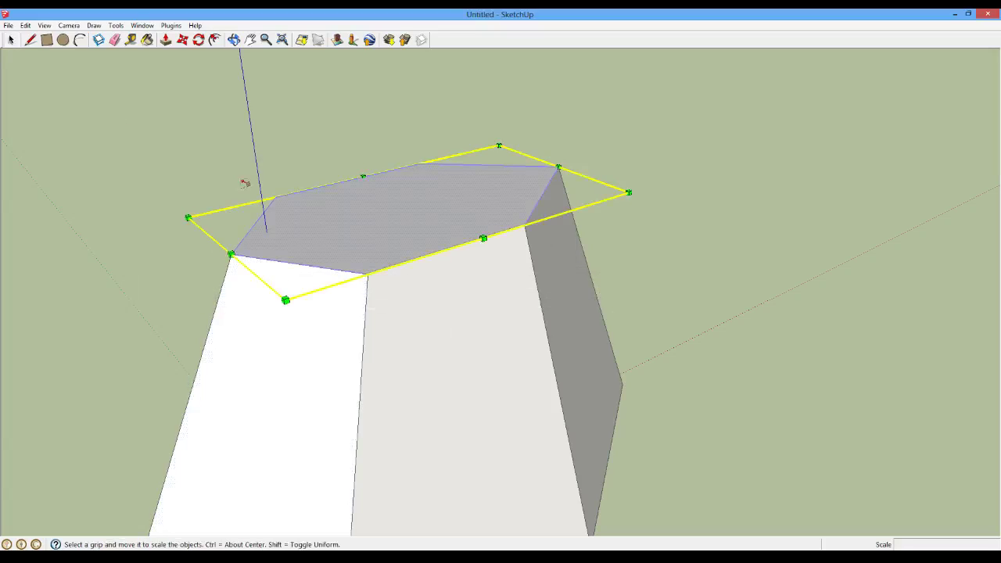
ctrl+click(188, 218)
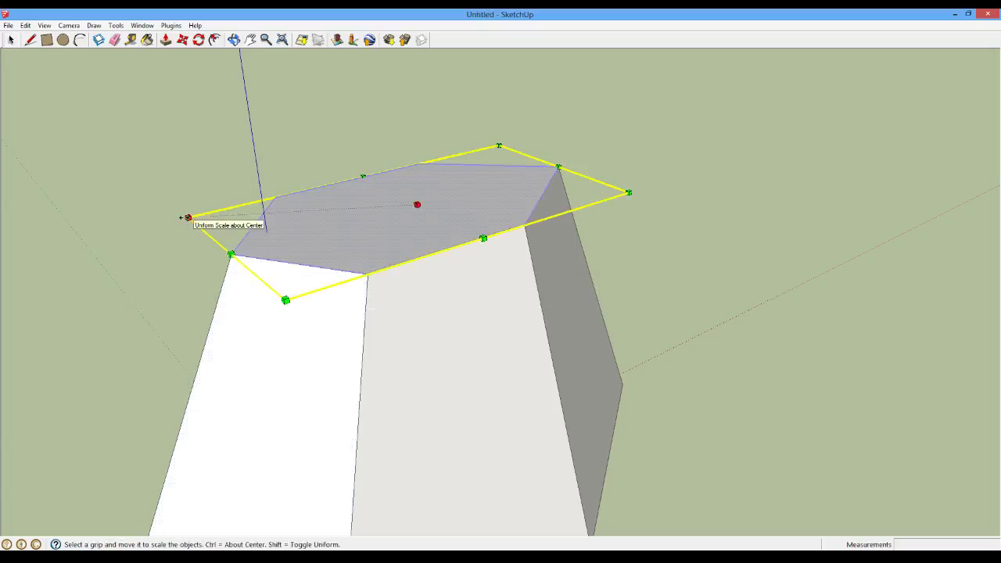
click(306, 212)
scroll(434, 307, down, 3)
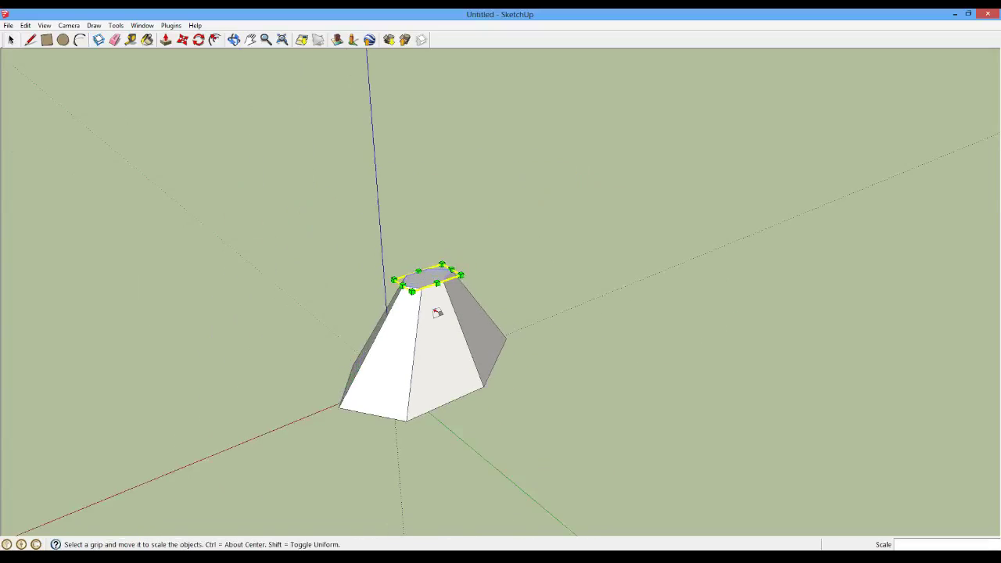
scroll(434, 307, up, 3)
Pull the small top face up 8.15 m into a narrow hexagonal column
click(165, 39)
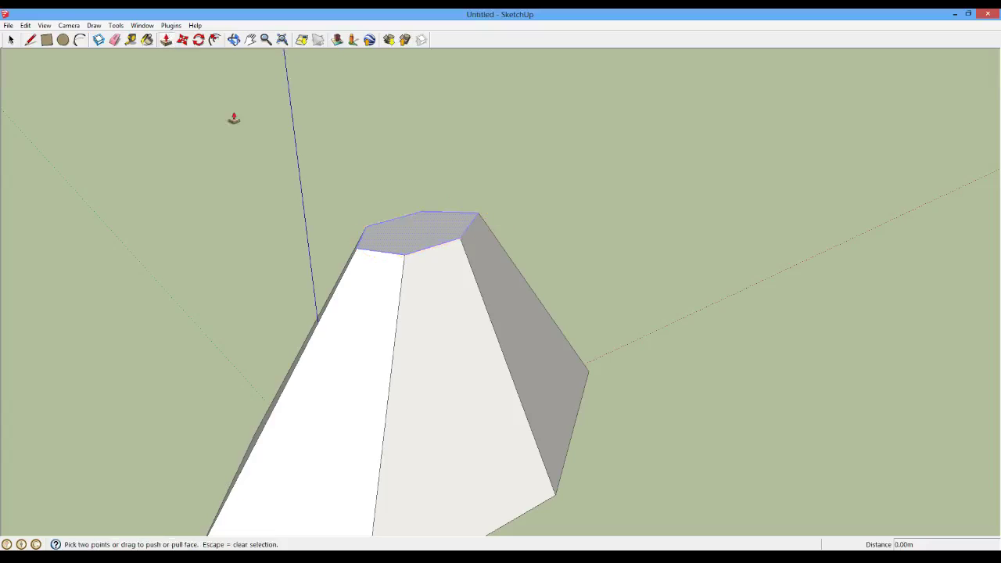
drag(420, 229, 420, 119)
scroll(655, 320, down, 3)
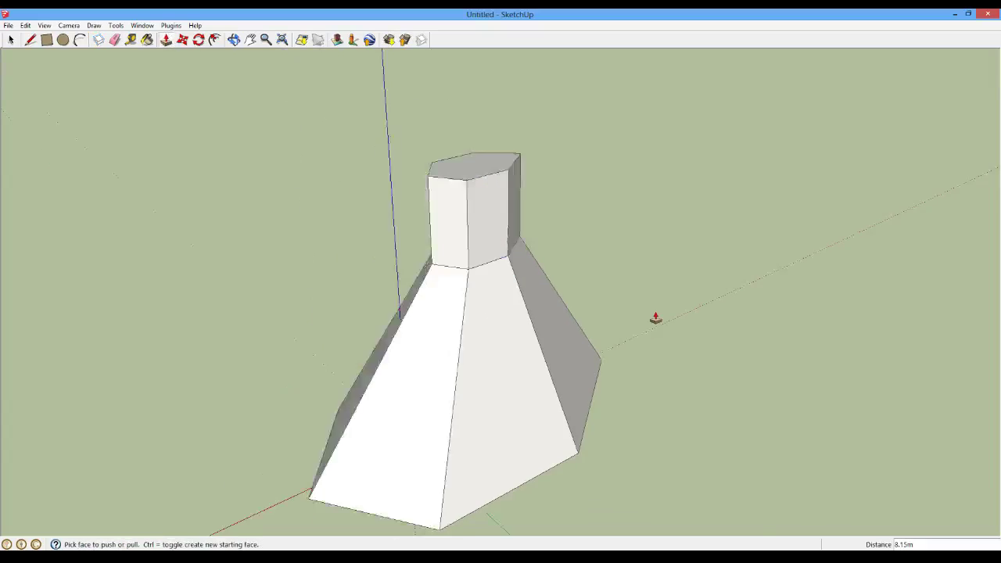
scroll(655, 320, up, 3)
scroll(658, 302, down, 3)
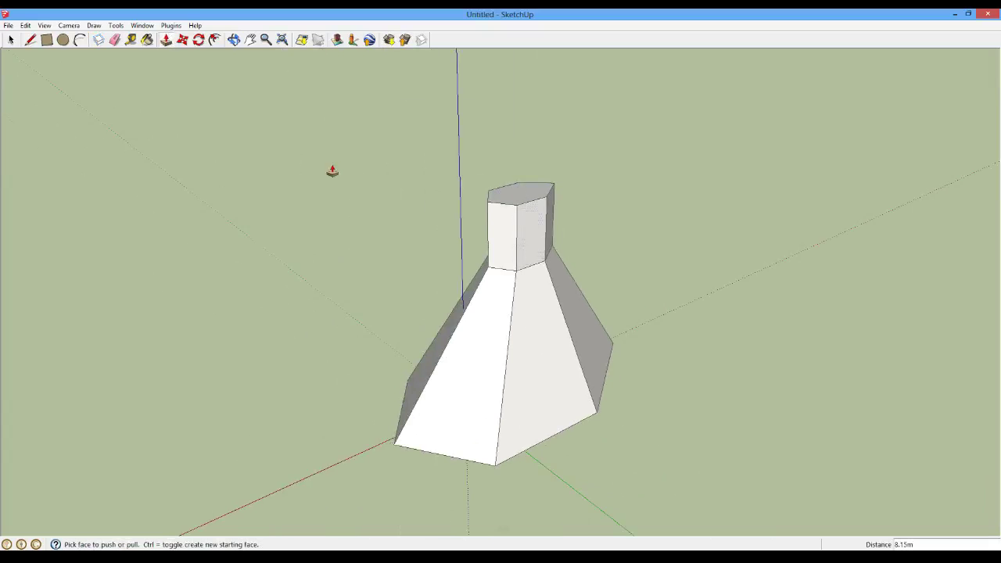
scroll(333, 171, down, 2)
scroll(633, 415, up, 3)
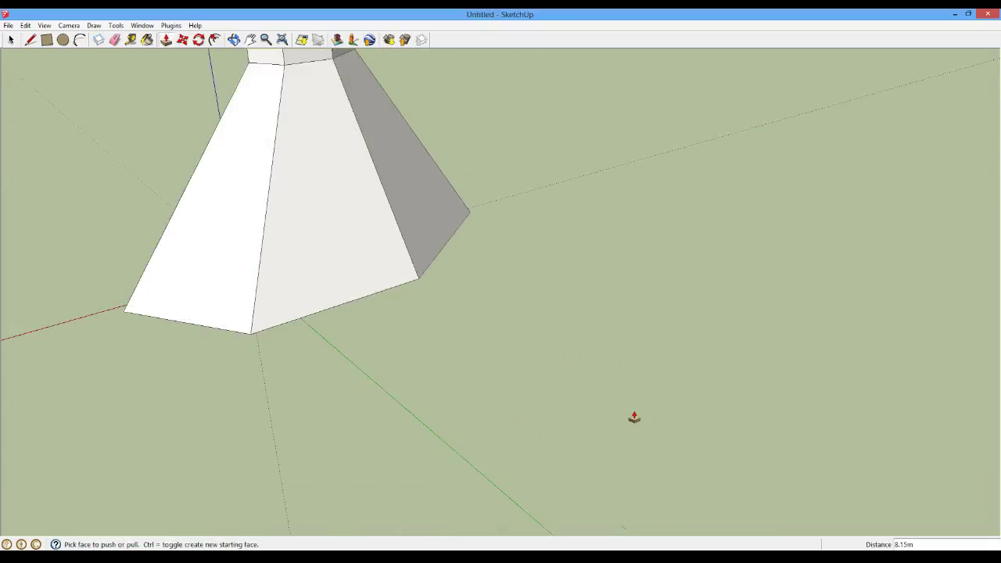
scroll(633, 415, down, 4)
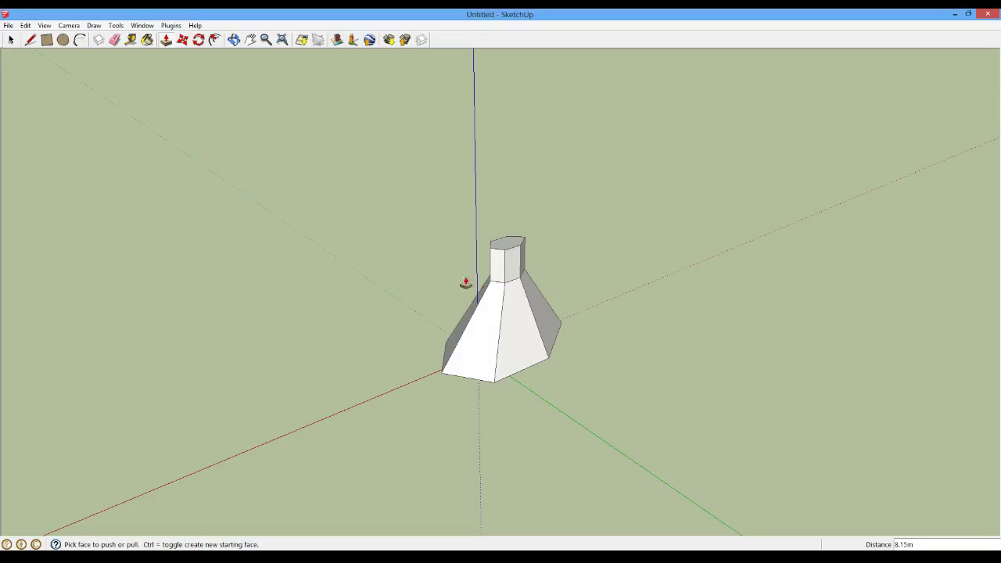
scroll(481, 330, up, 3)
scroll(483, 328, down, 2)
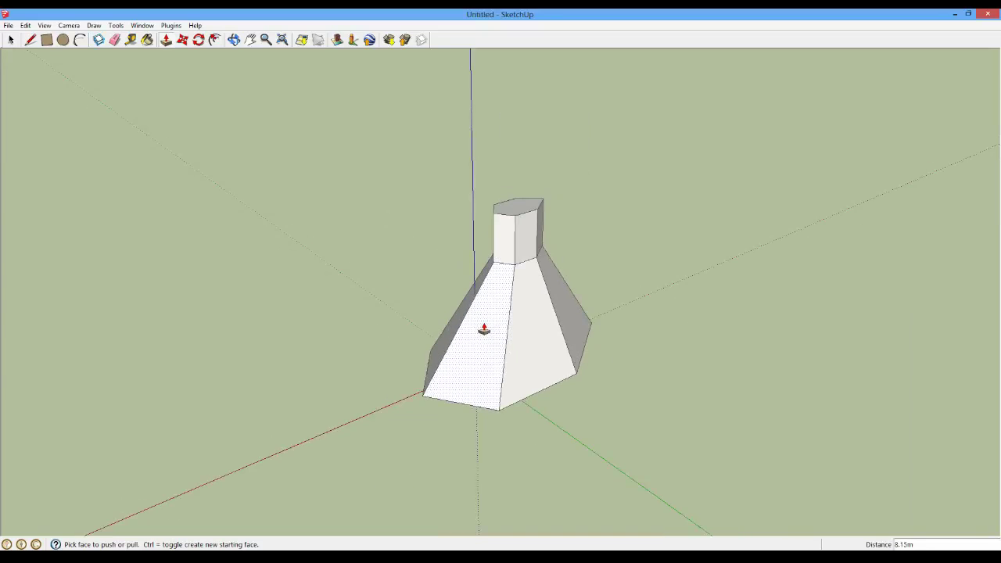
scroll(561, 380, down, 1)
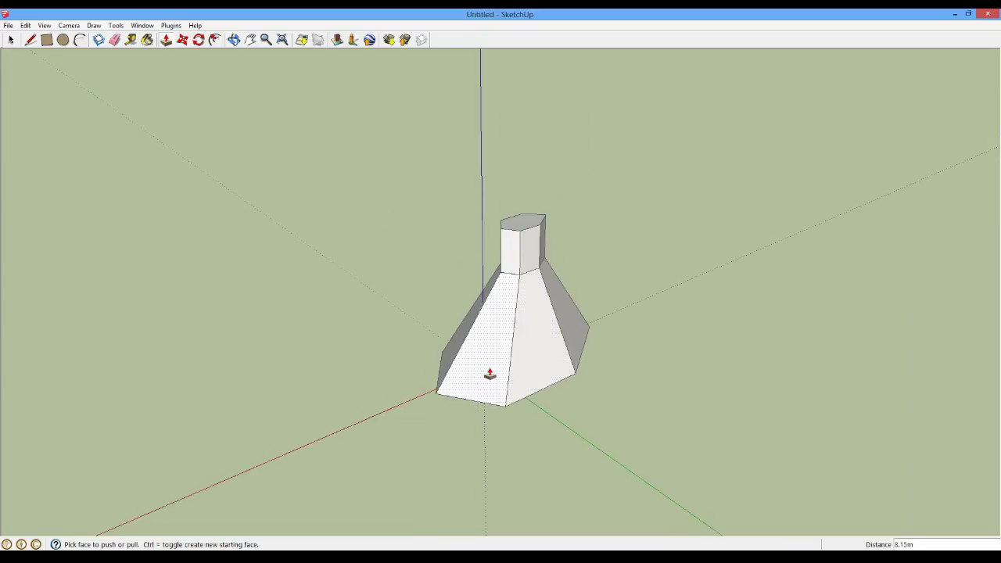
scroll(490, 374, up, 3)
scroll(491, 374, down, 2)
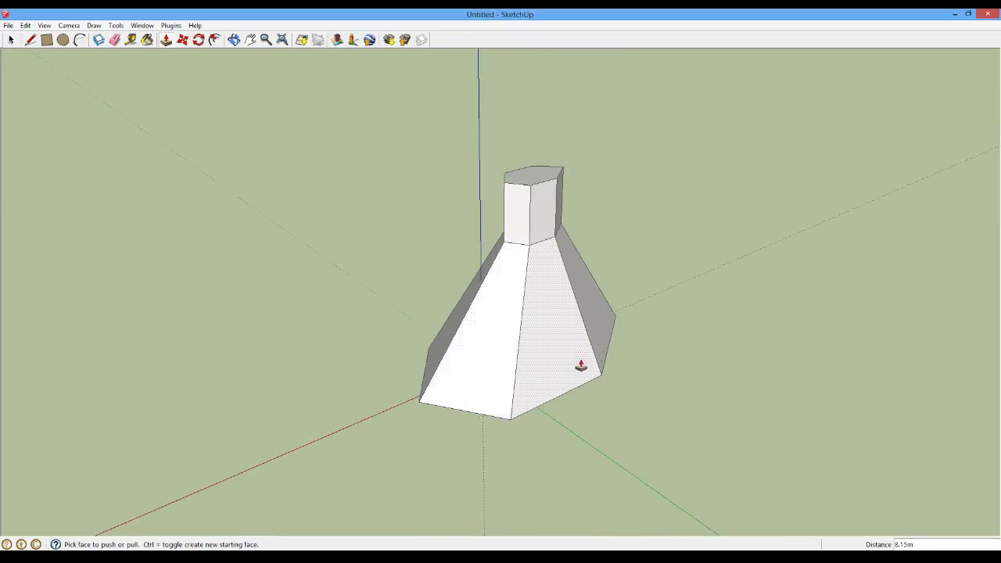
key(alt)
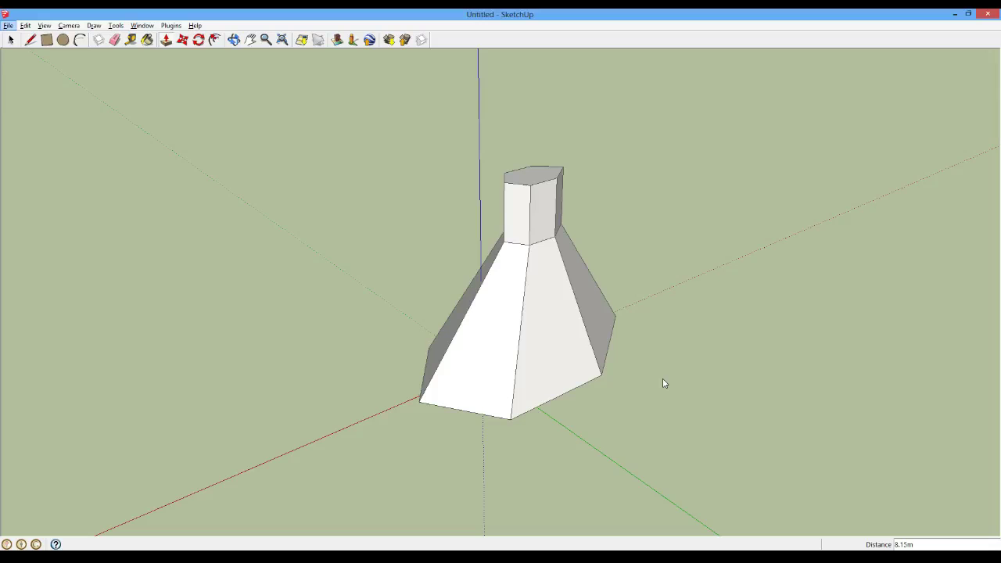
key(Escape)
scroll(628, 365, down, 3)
scroll(630, 368, up, 2)
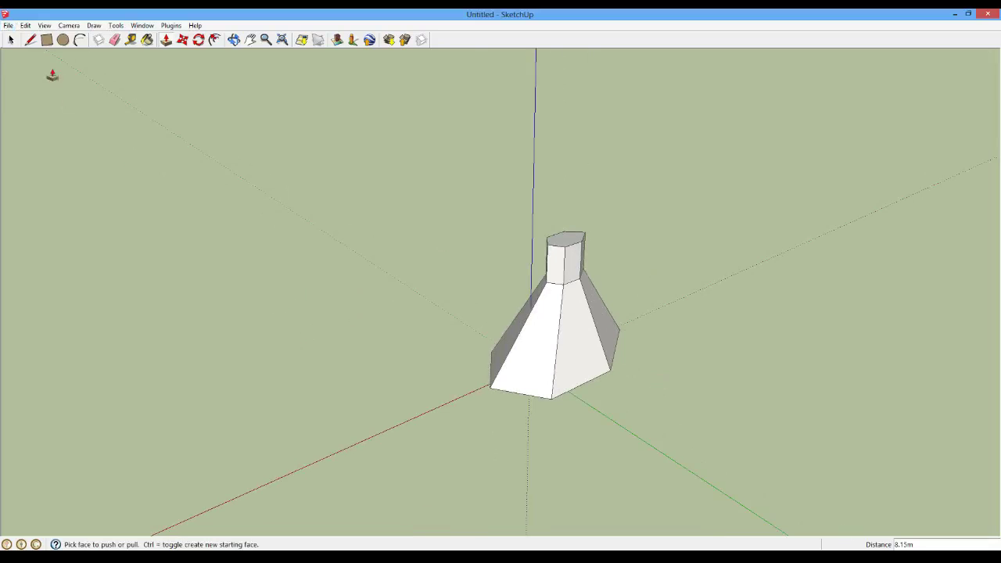
Window-select the whole model, then click empty space to deselect it
click(11, 40)
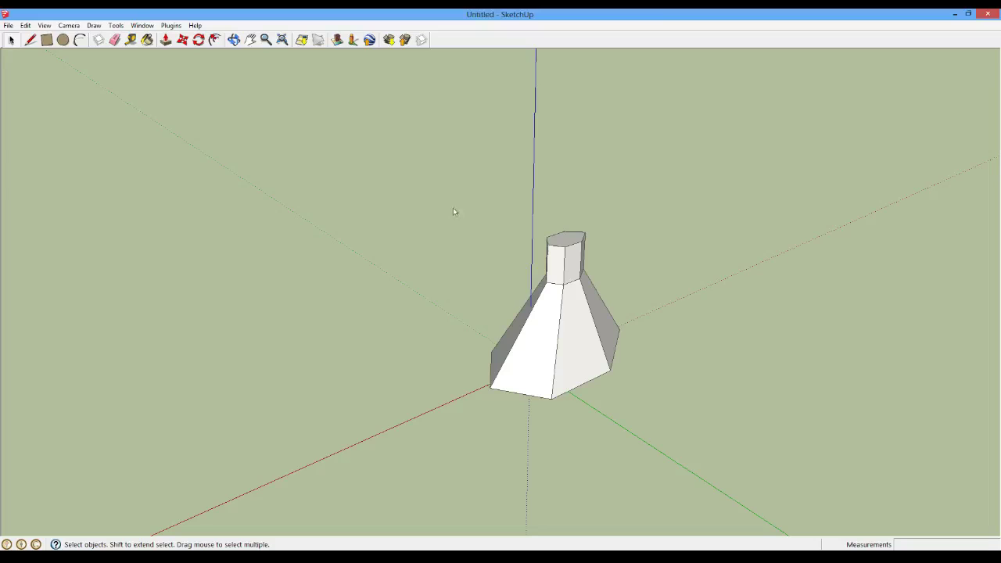
drag(454, 211, 683, 457)
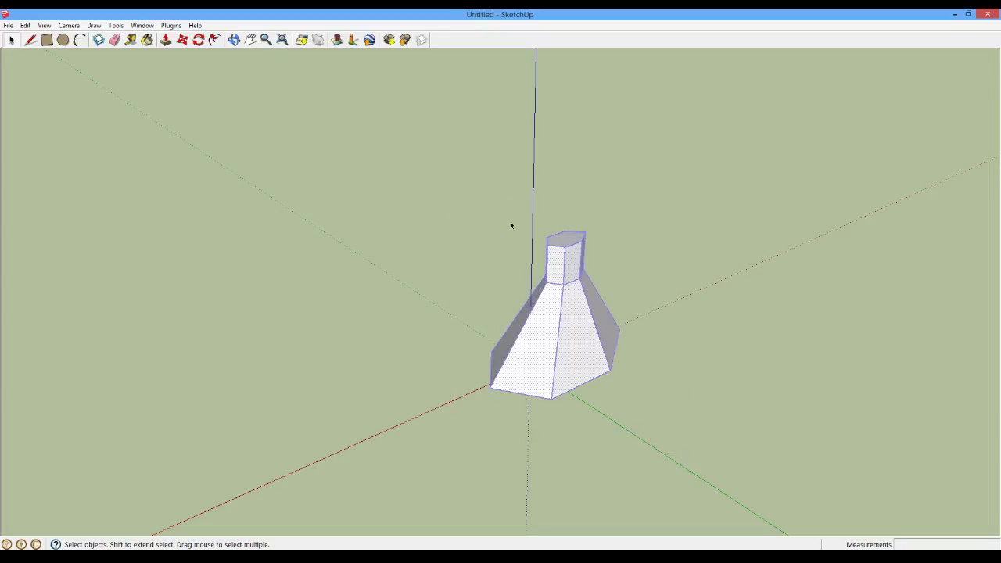
key(alt)
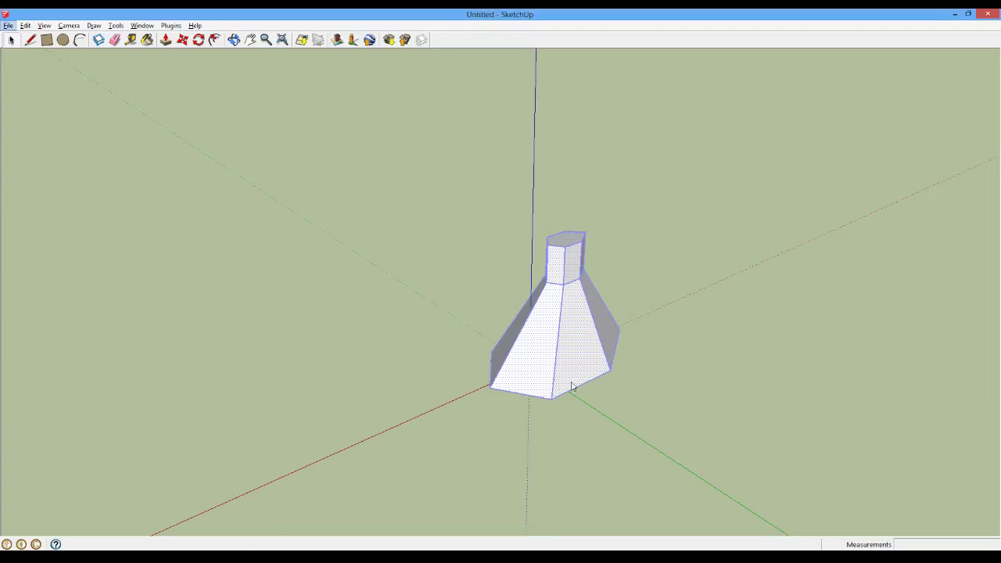
key(alt)
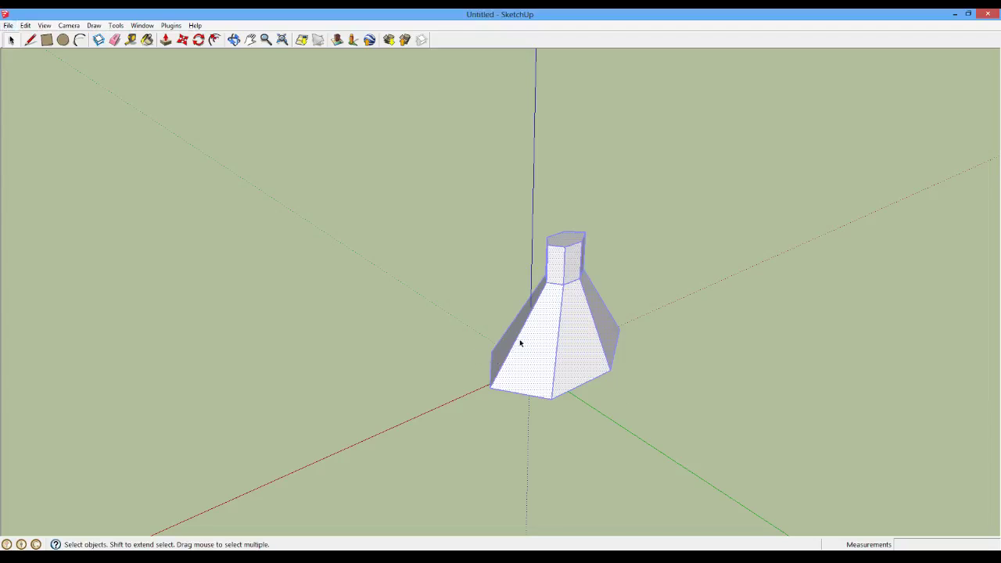
click(418, 260)
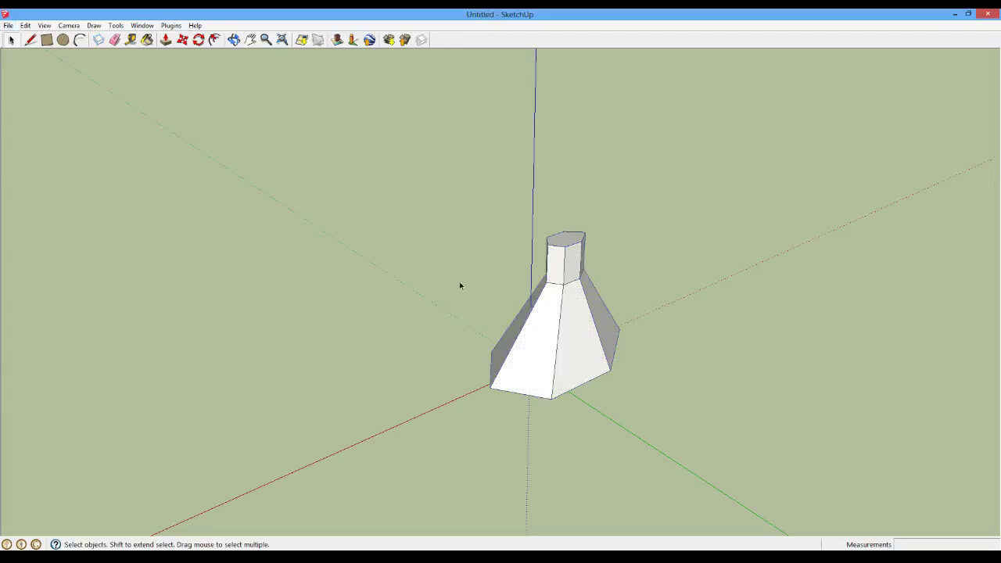
Open Save As and browse the C: drive into energyhook > trunk > energyhook
click(8, 25)
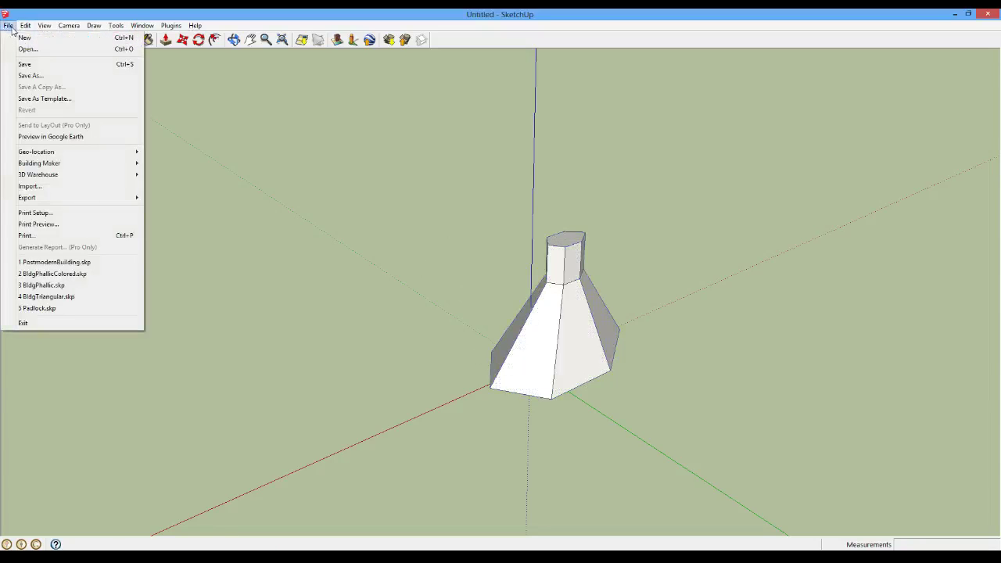
click(109, 76)
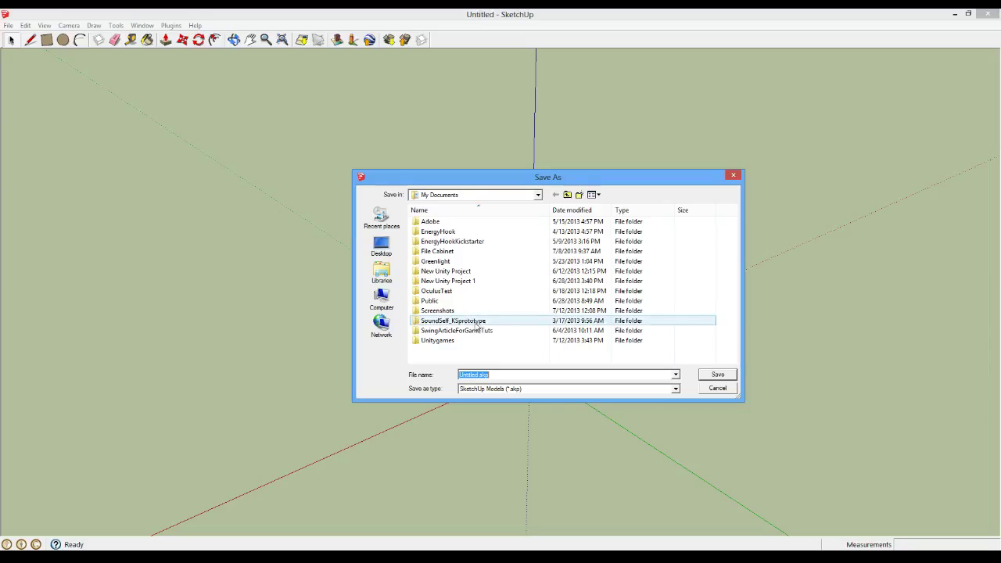
click(538, 196)
click(539, 197)
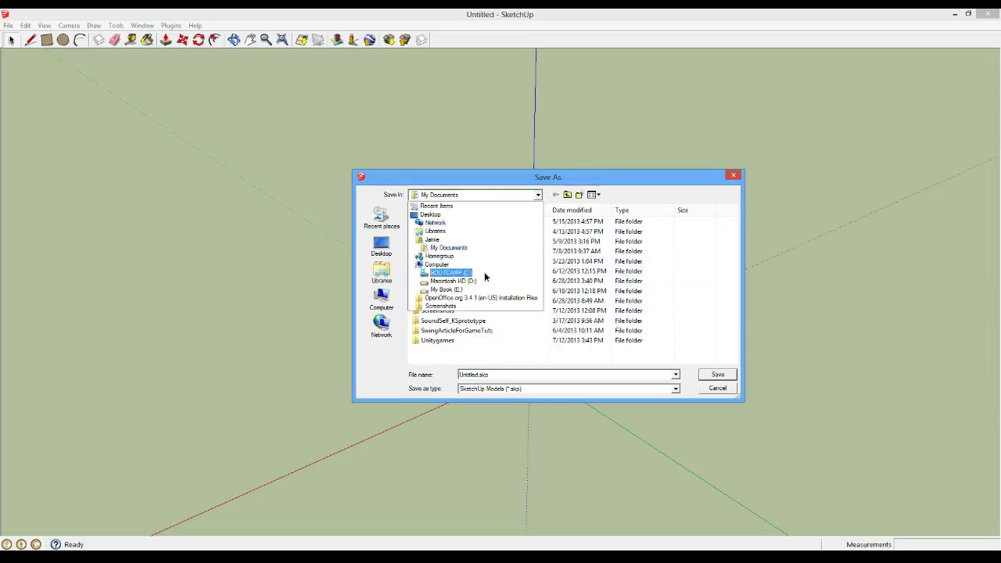
click(485, 273)
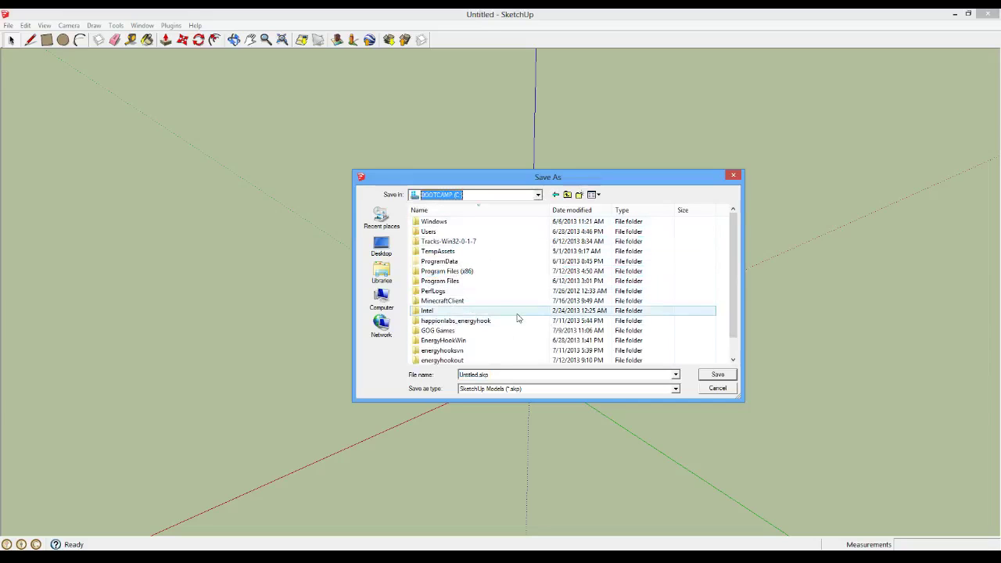
scroll(495, 360, down, 1)
double_click(476, 356)
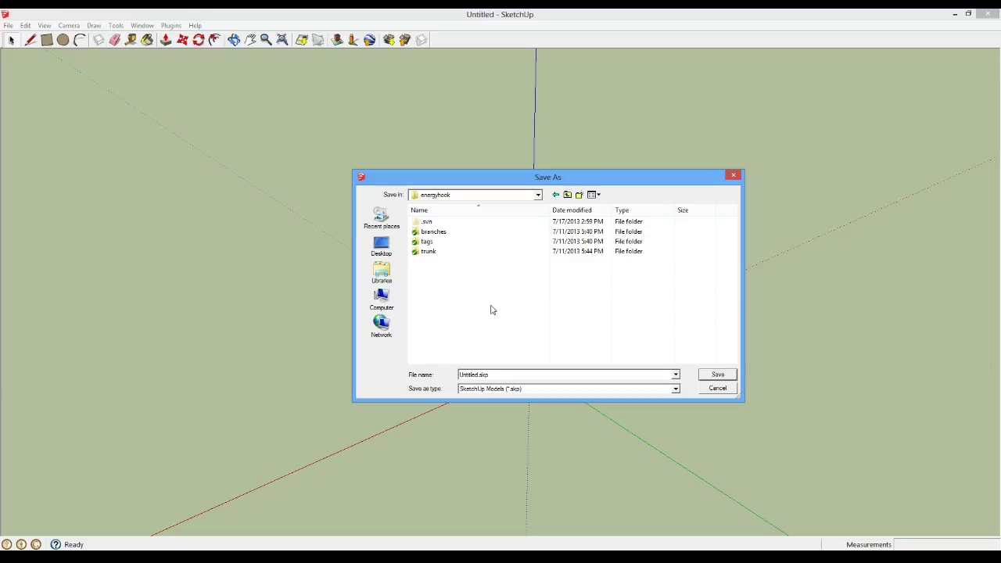
double_click(432, 251)
double_click(451, 223)
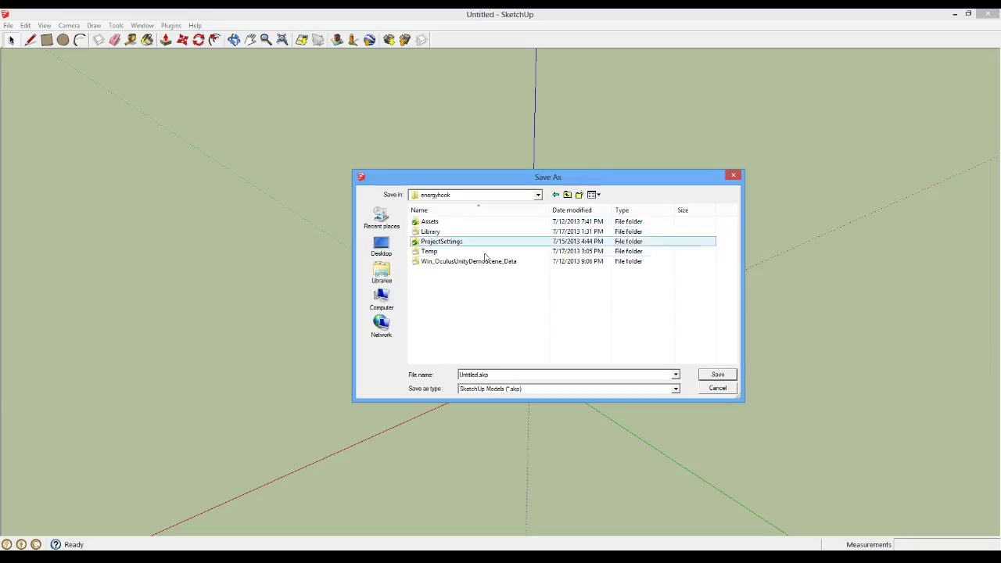
Back out to C: and open happionlabs_energyhook > SourceAssets > Models instead
click(568, 195)
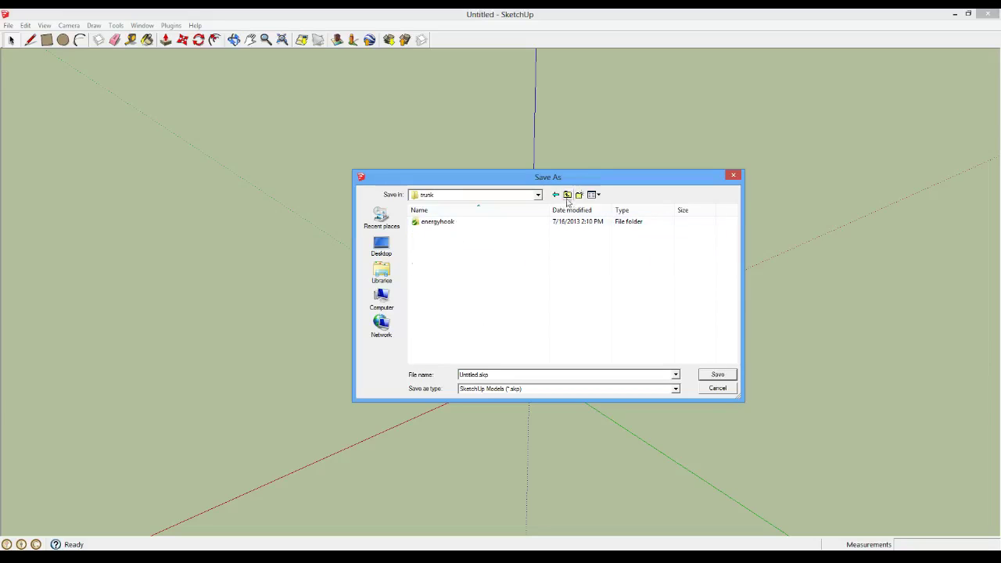
right_click(444, 265)
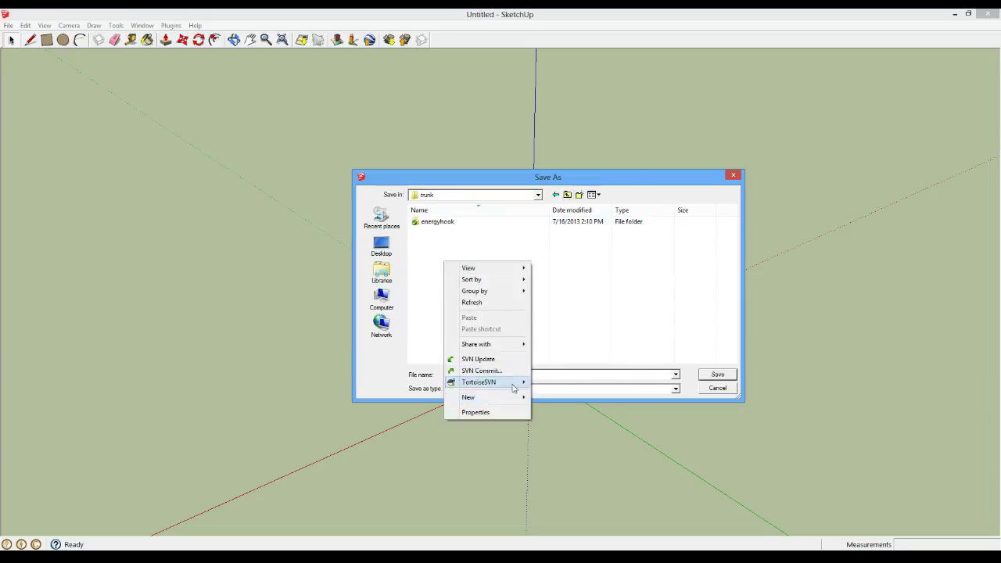
key(Escape)
click(568, 195)
click(568, 195)
click(568, 194)
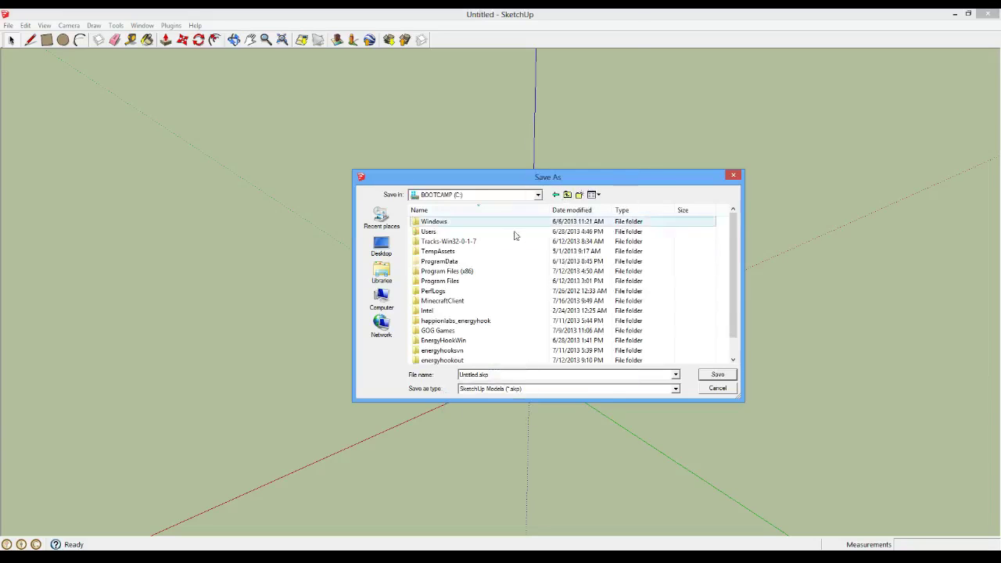
double_click(470, 321)
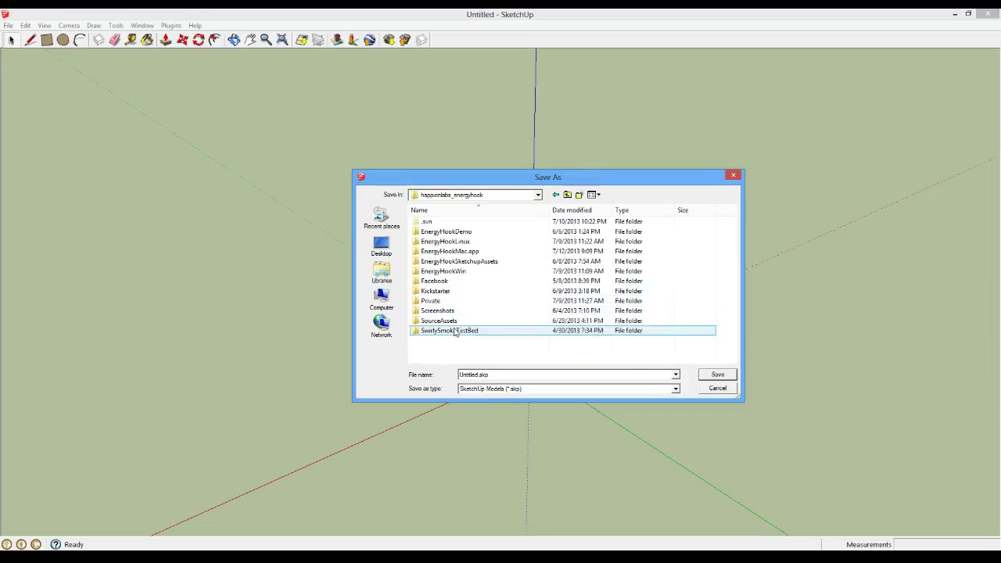
double_click(458, 321)
double_click(458, 231)
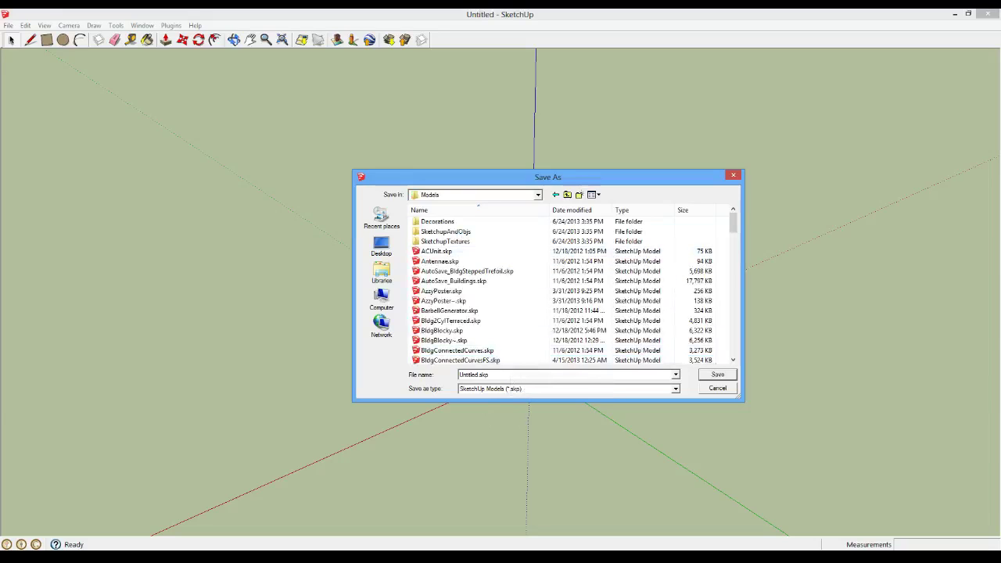
Save the model there as HexagonalArcology.skp
click(473, 375)
drag(644, 183, 360, 180)
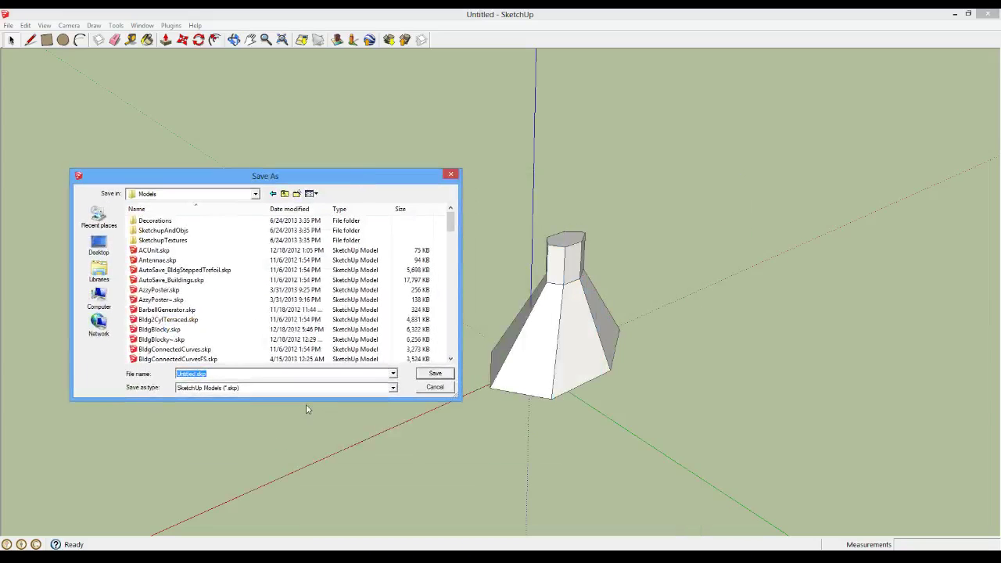
text(HexagonalArcology)
key(Return)
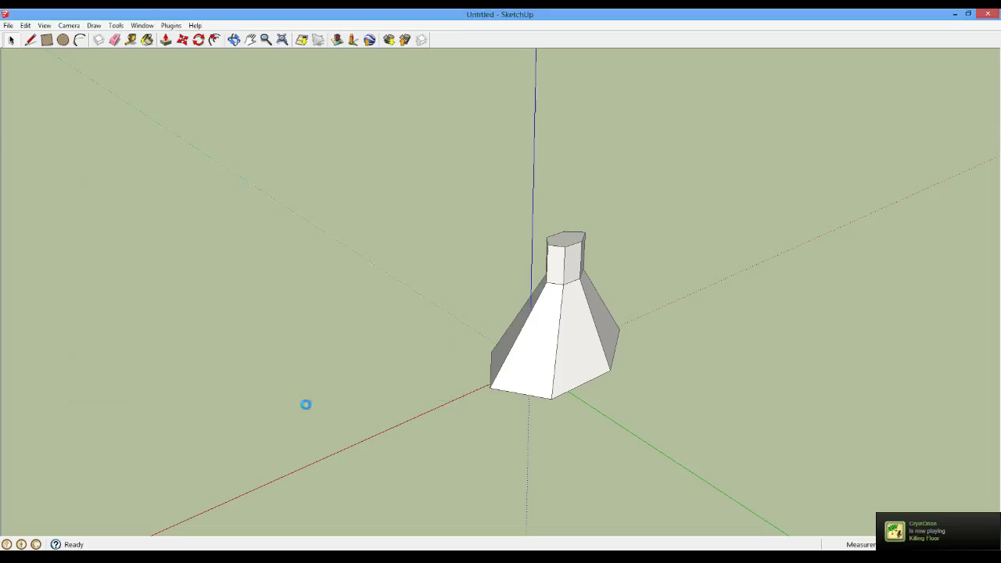
click(8, 25)
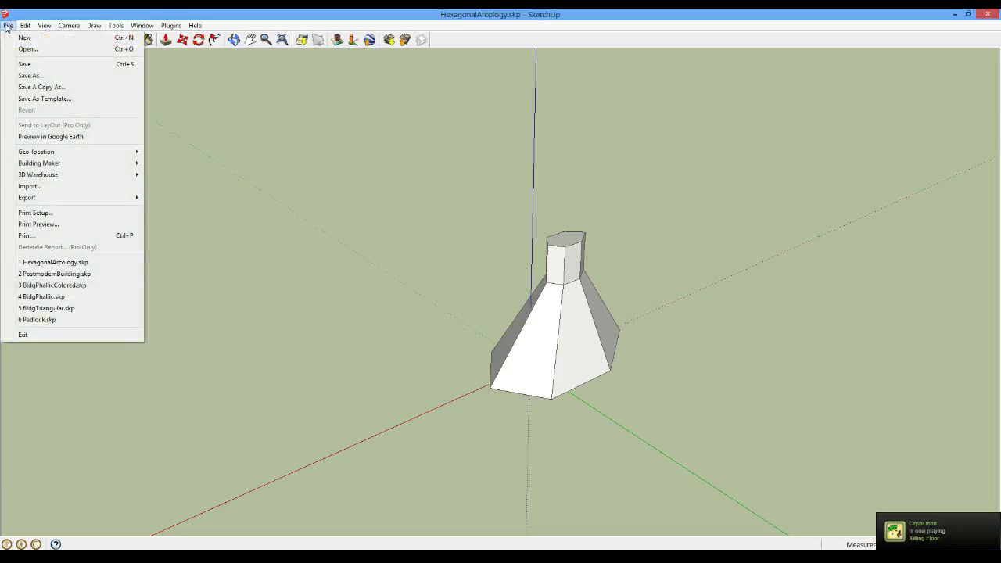
mouse_move(88, 201)
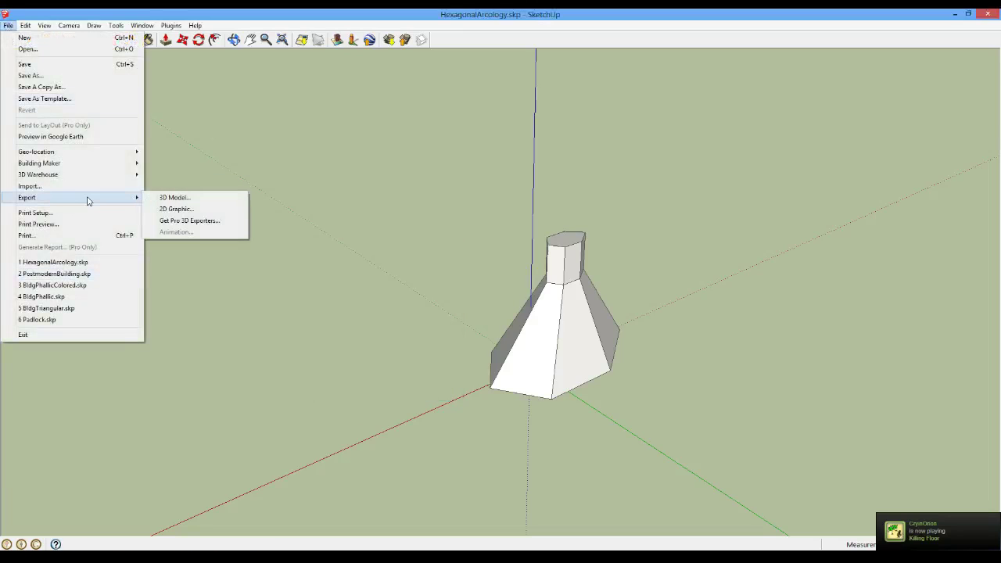
click(190, 206)
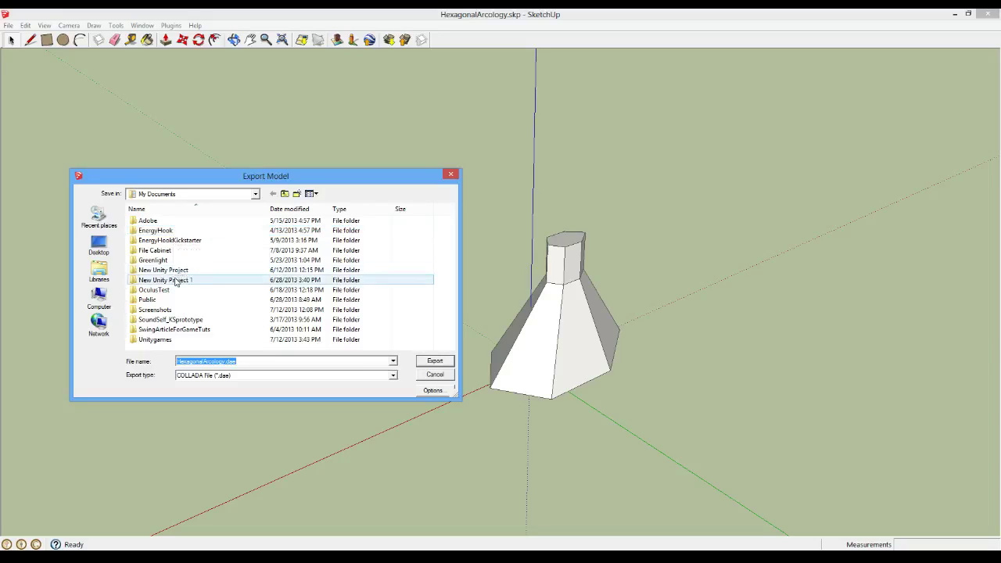
key(Escape)
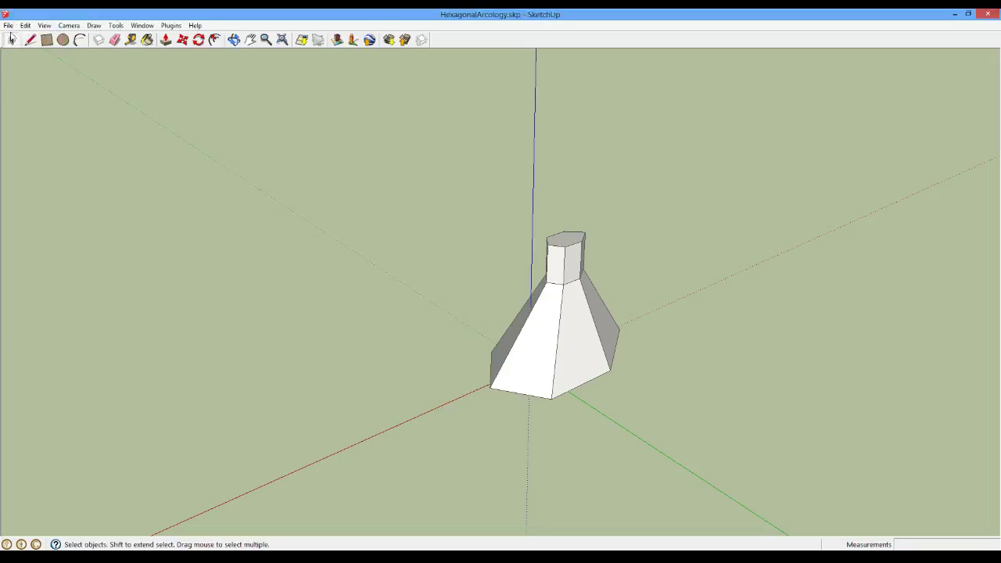
click(8, 25)
Show the File > Export submenu with its 3D Model and 2D Graphic options
mouse_move(89, 205)
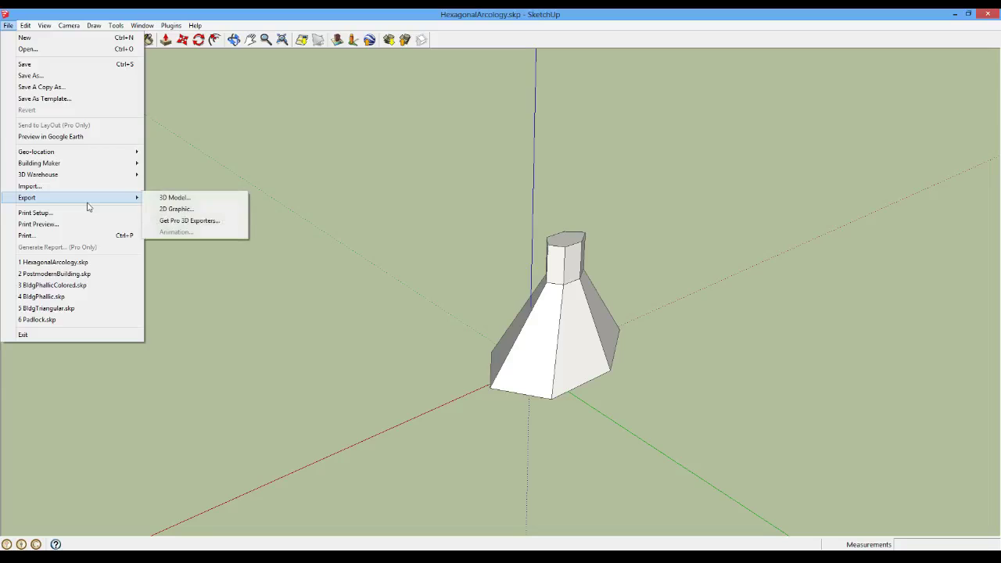
Open the 3D Model export dialog and switch the location to the BOOTCAMP (C:) drive
click(201, 199)
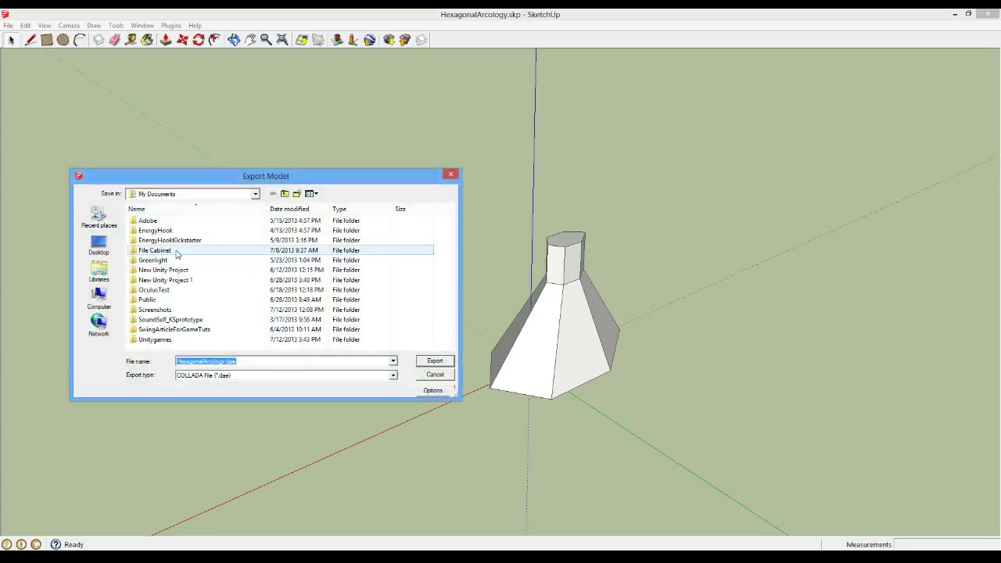
double_click(182, 231)
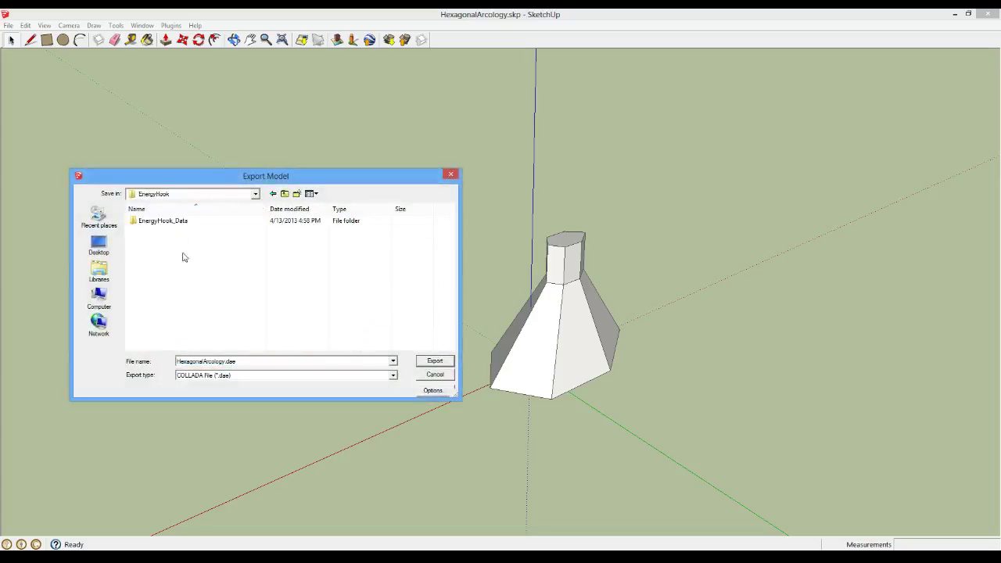
click(285, 194)
click(285, 195)
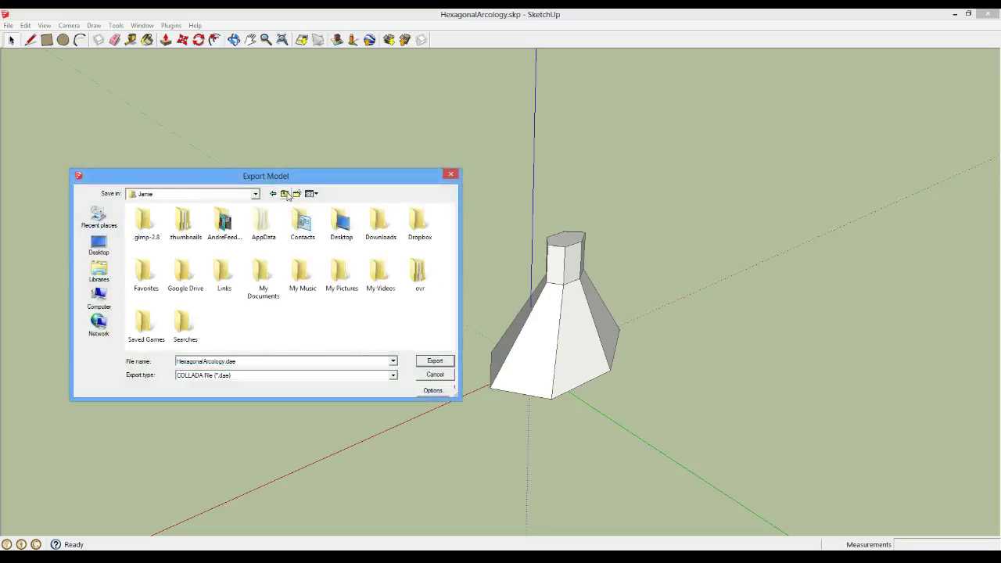
click(285, 194)
click(255, 194)
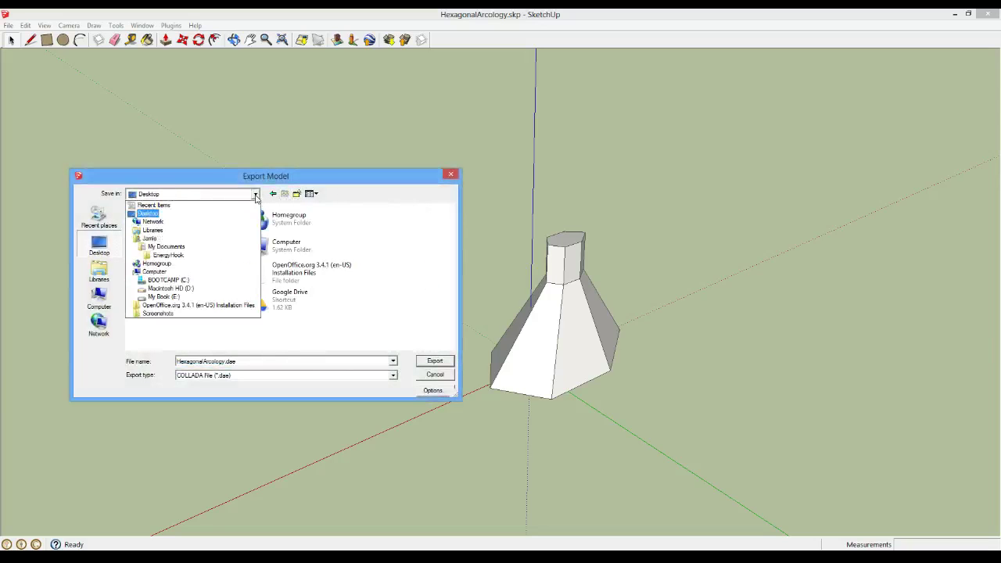
click(205, 279)
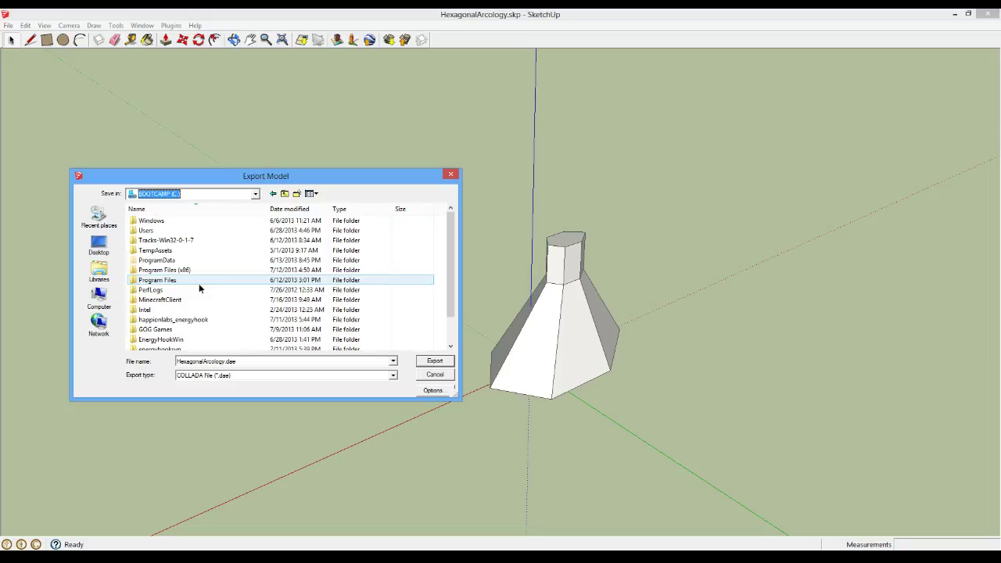
click(202, 280)
scroll(201, 283, down, 1)
Browse into energyhook > trunk > energyhook > Assets > SketchUp
double_click(160, 339)
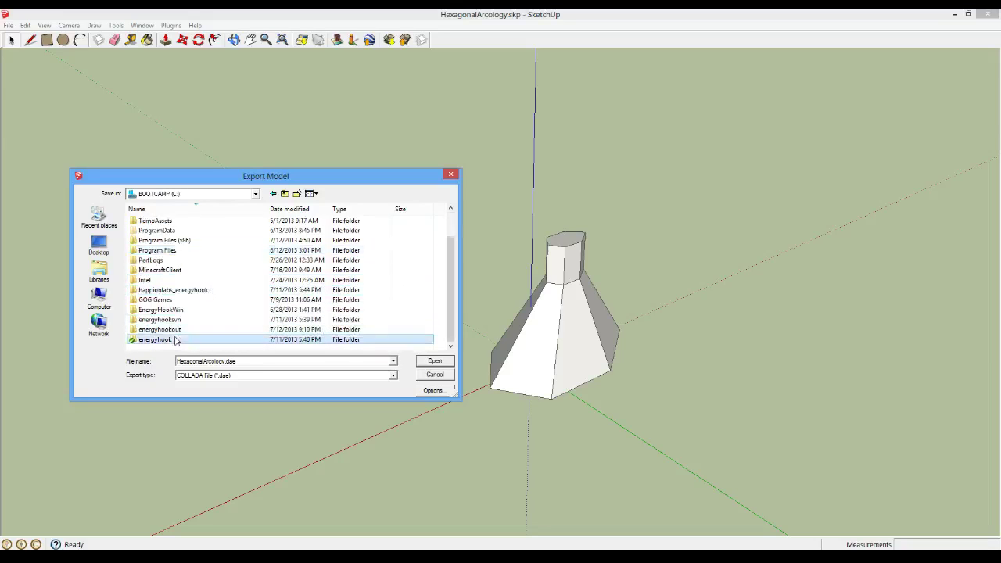
double_click(160, 252)
double_click(155, 221)
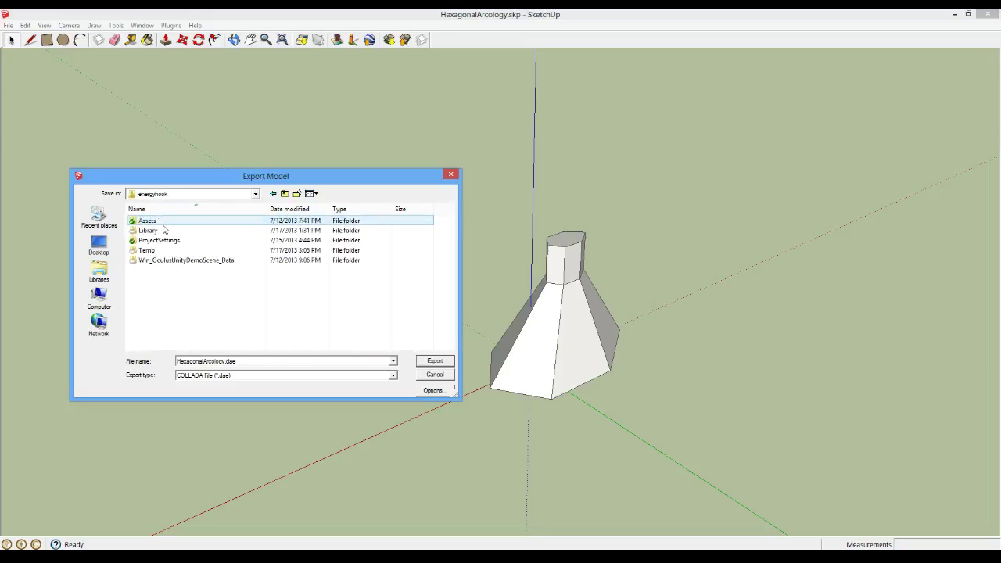
double_click(149, 221)
scroll(180, 274, down, 3)
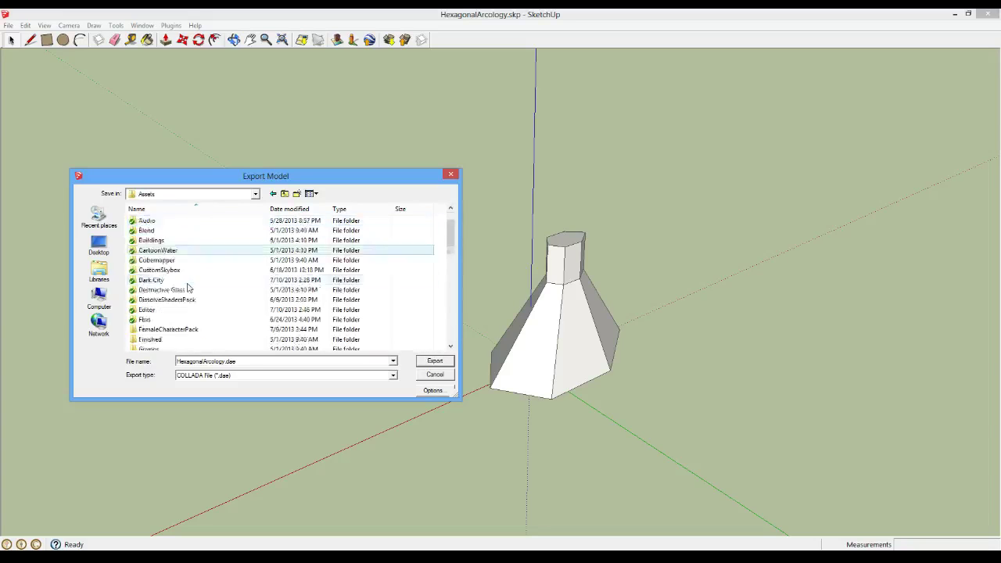
scroll(201, 334, down, 6)
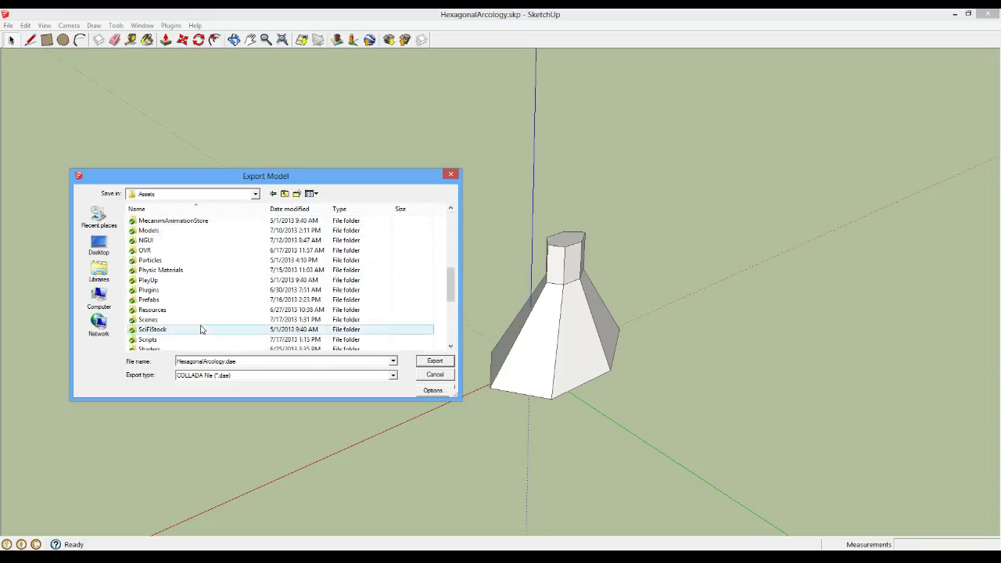
double_click(194, 329)
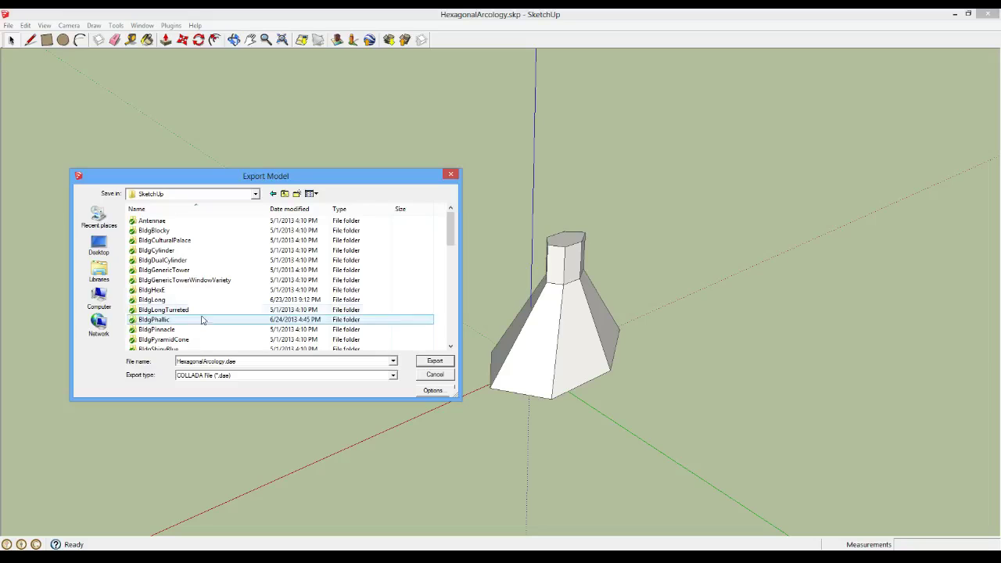
scroll(235, 298, down, 2)
Create a HexagonalArcology folder there and export the model into it as HexagonalArcology.dae
right_click(232, 293)
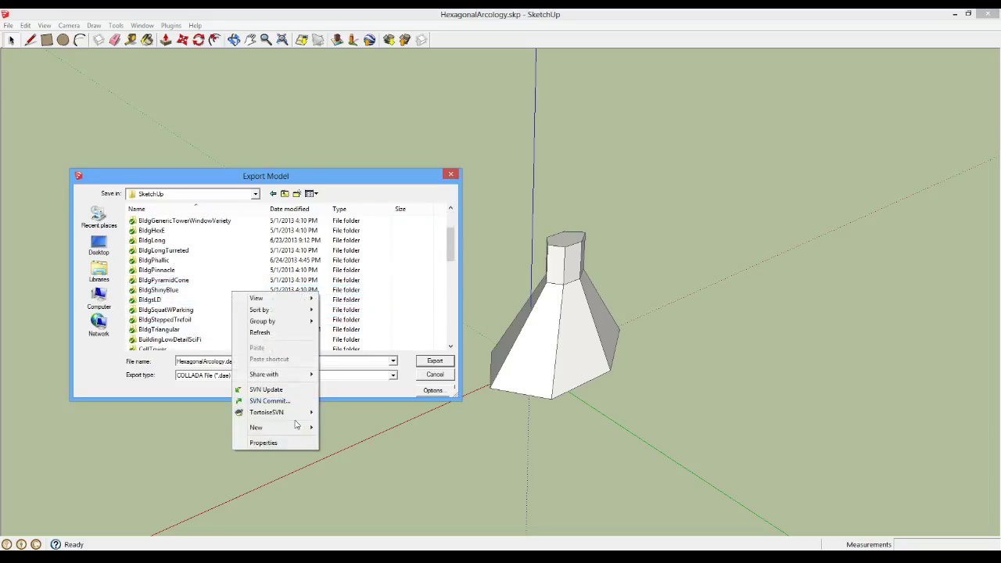
mouse_move(301, 431)
click(381, 427)
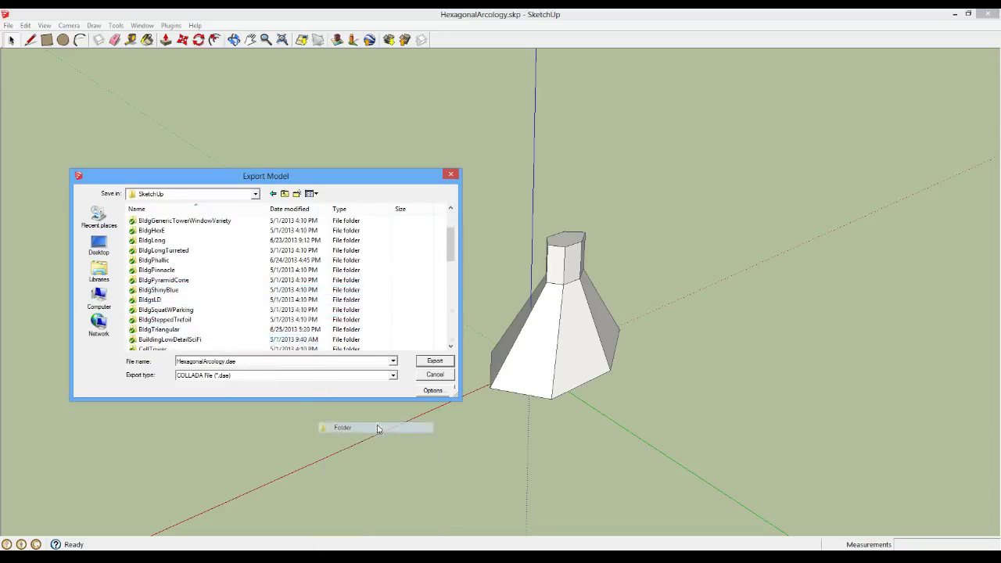
text(he)
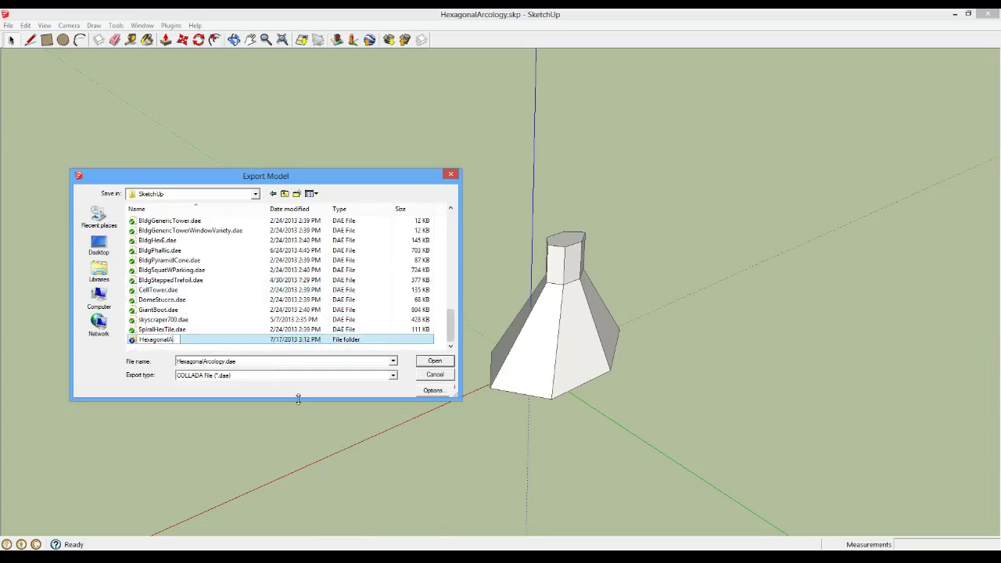
key(Return)
key(Return)
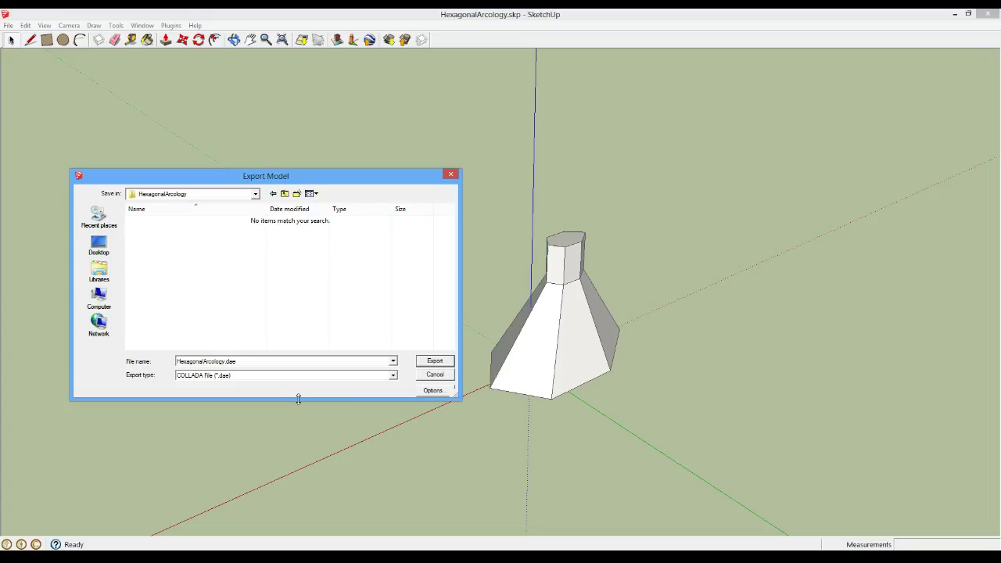
click(439, 363)
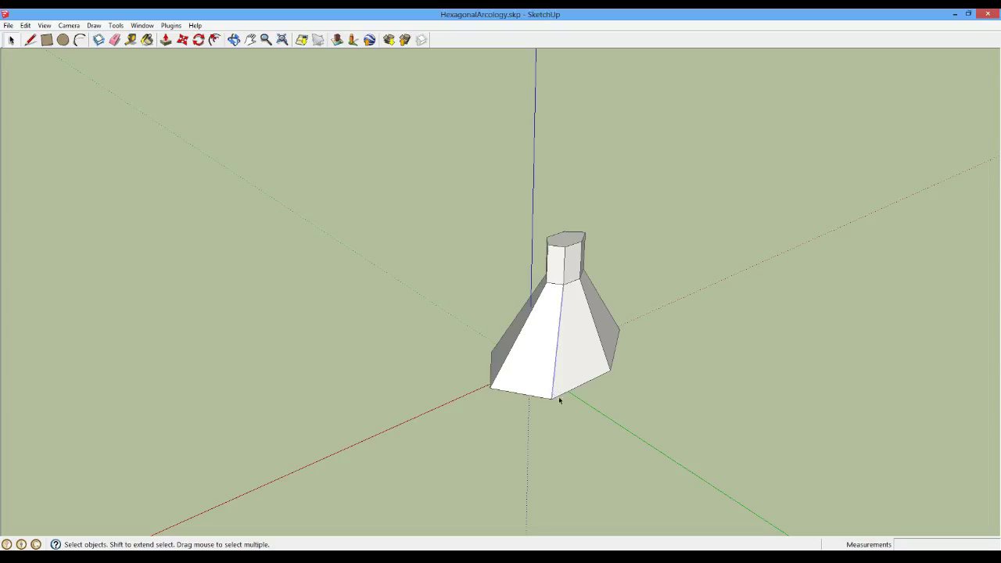
scroll(560, 401, up, 3)
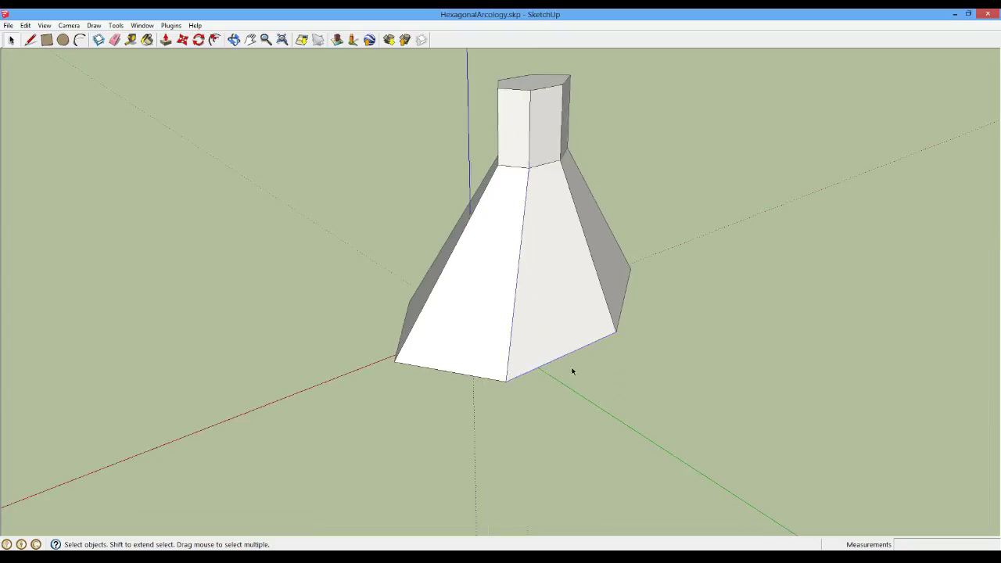
click(130, 40)
click(463, 429)
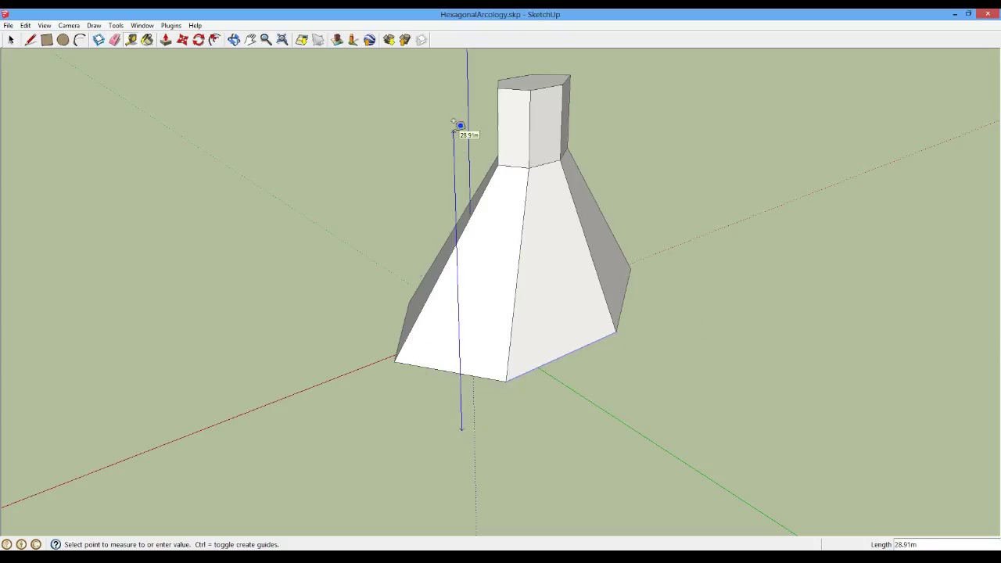
key(Escape)
scroll(540, 451, down, 3)
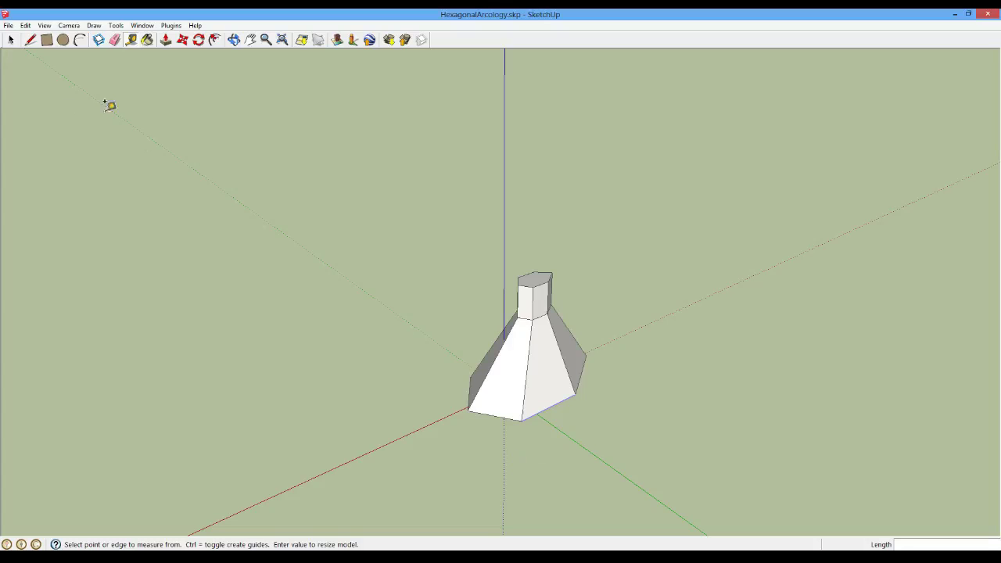
click(10, 40)
Select the whole tower, scale it up by 2.00, and move it near the origin
drag(379, 227, 681, 462)
key(s)
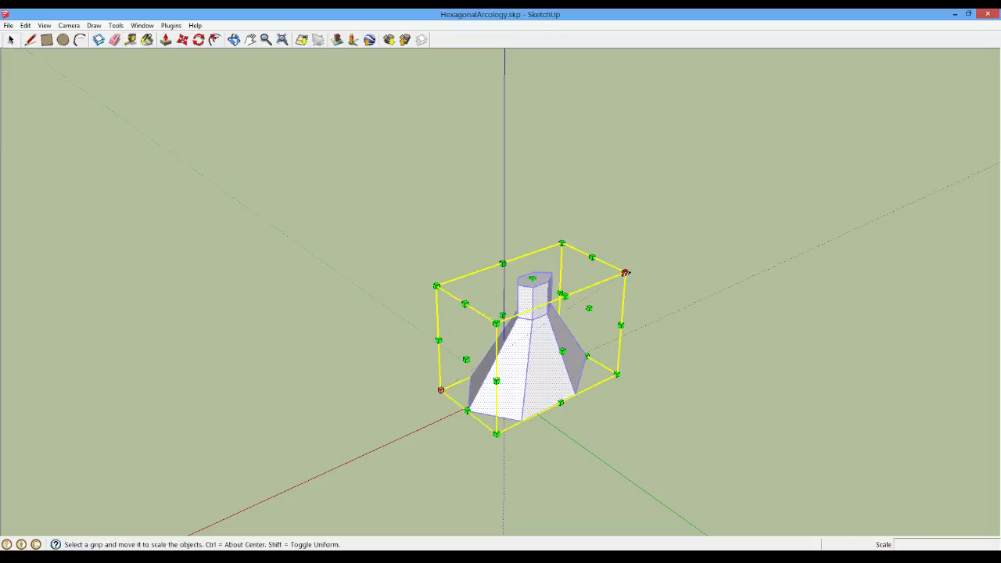
drag(626, 272, 849, 203)
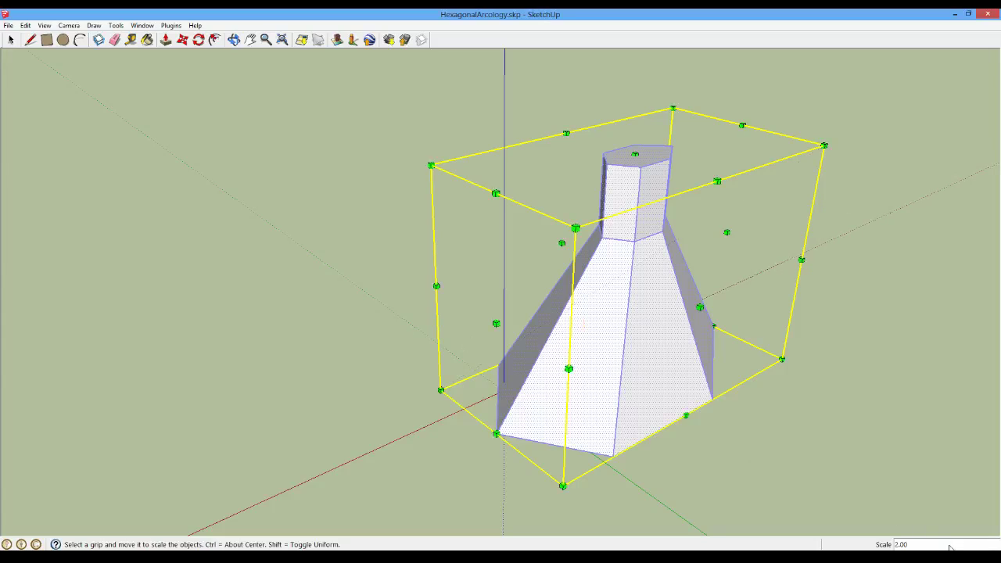
click(183, 39)
click(583, 383)
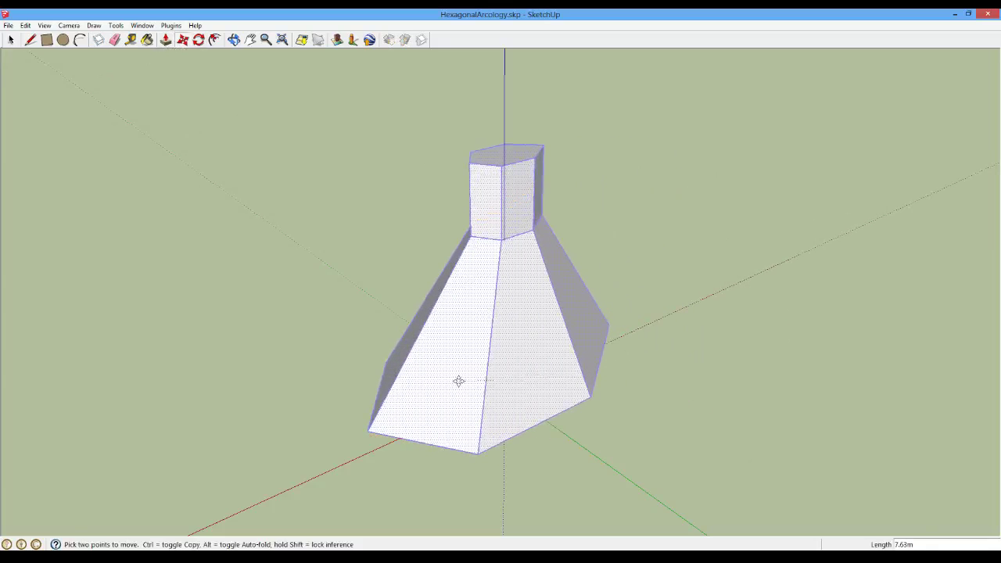
click(491, 427)
Move the tower about 4.86 m sideways so its column sits on the vertical axis
click(234, 39)
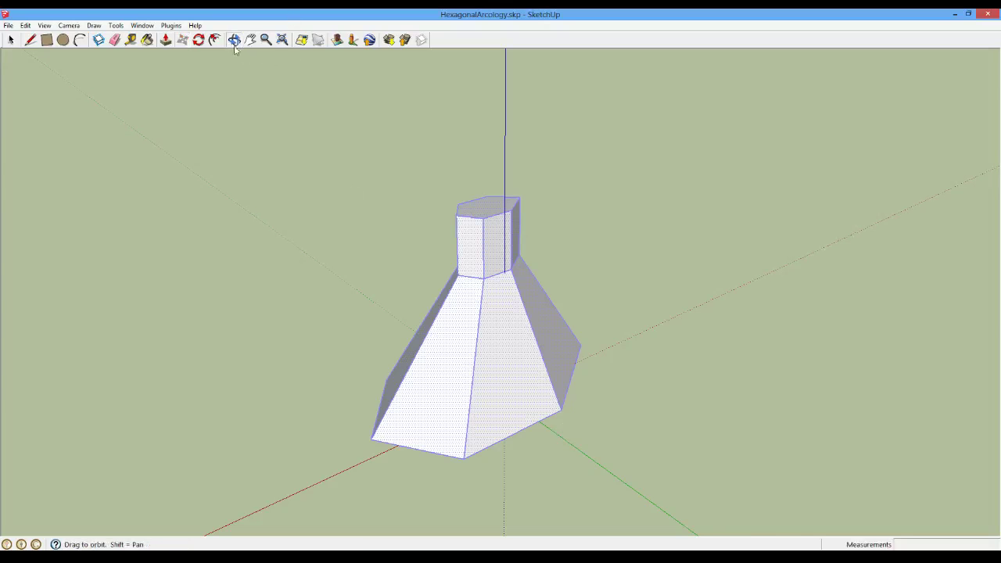
drag(438, 235, 281, 518)
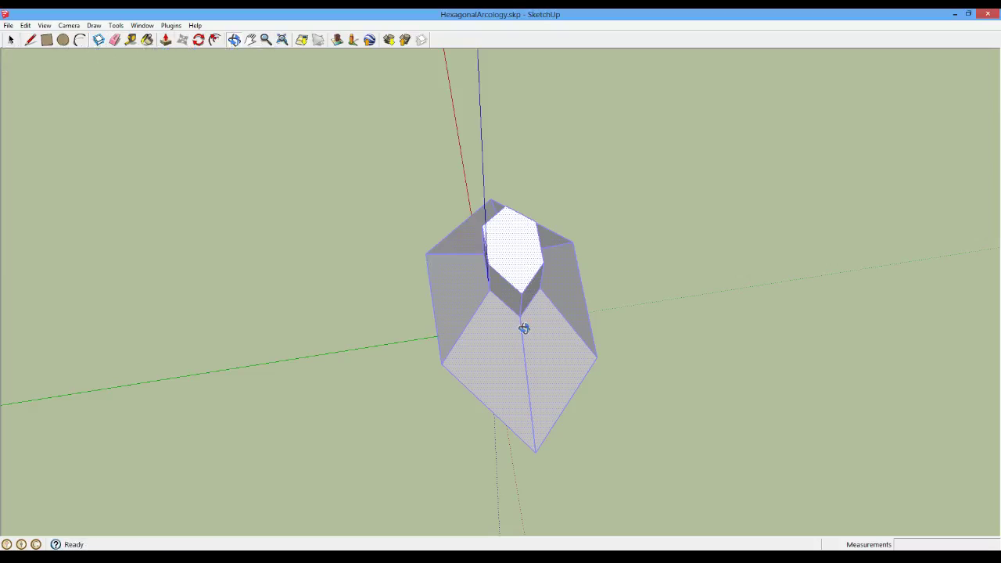
key(m)
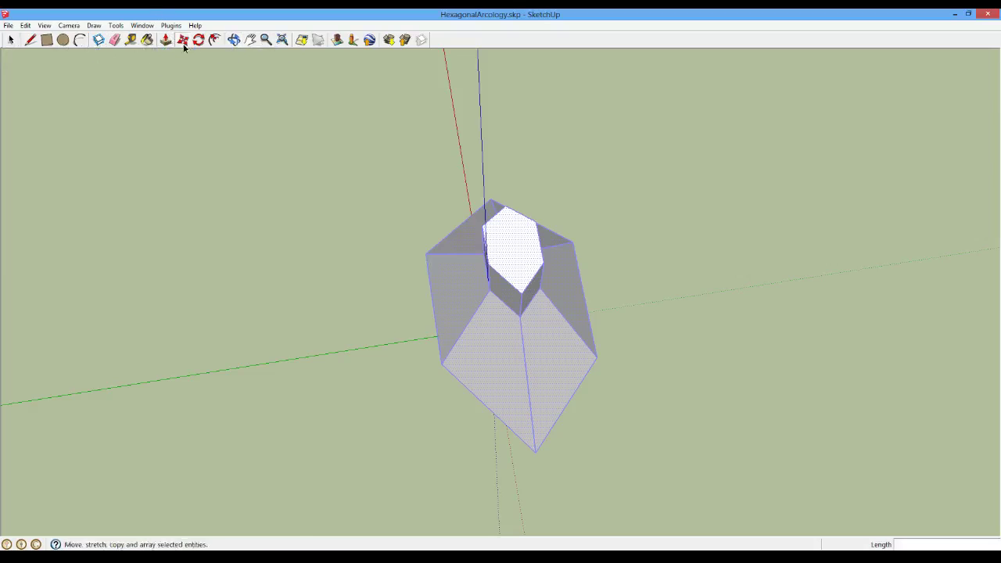
mouse_move(539, 346)
mouse_down()
mouse_move(521, 352)
mouse_move(530, 360)
mouse_up()
scroll(626, 278, down, 5)
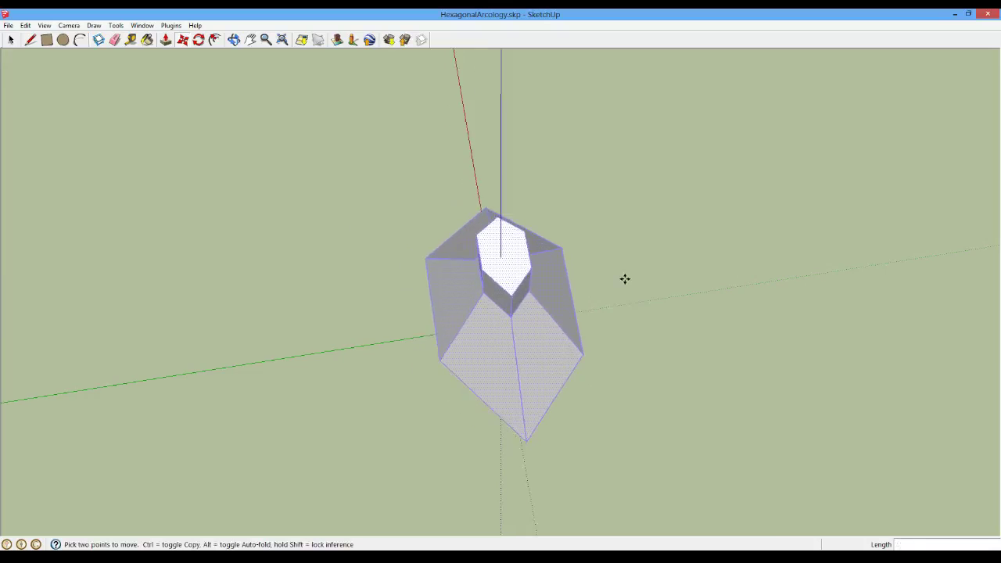
scroll(626, 279, up, 4)
middle_drag(626, 279, 337, 328)
click(8, 25)
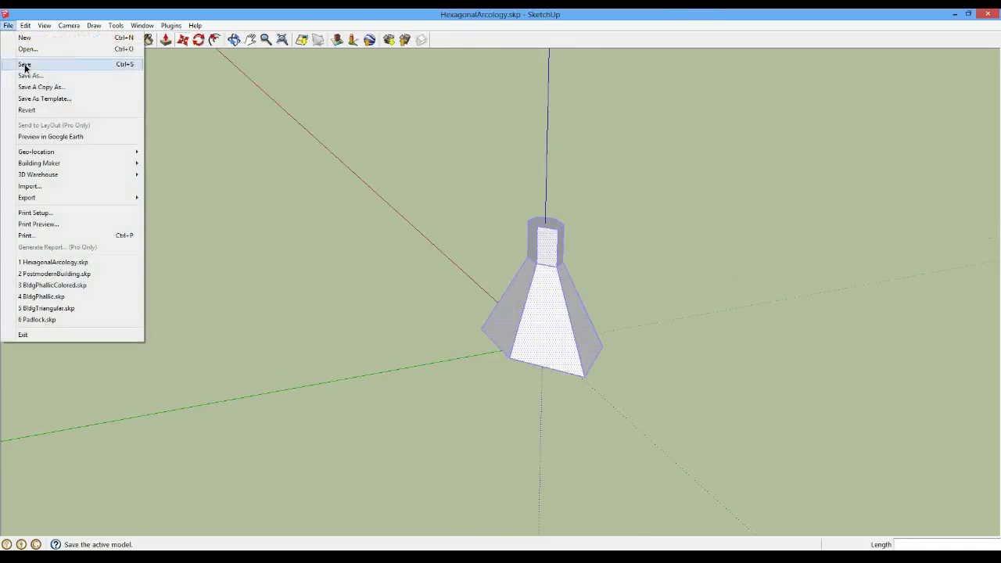
Export the 3D model over the existing HexagonalArcology.dae, confirm the replacement, and return to Unity
mouse_move(63, 199)
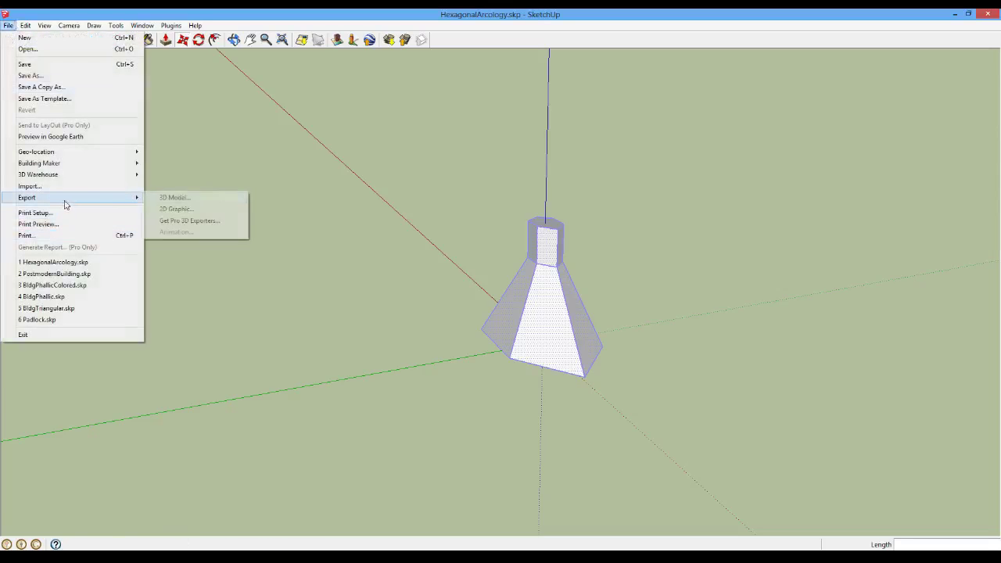
click(186, 197)
double_click(183, 222)
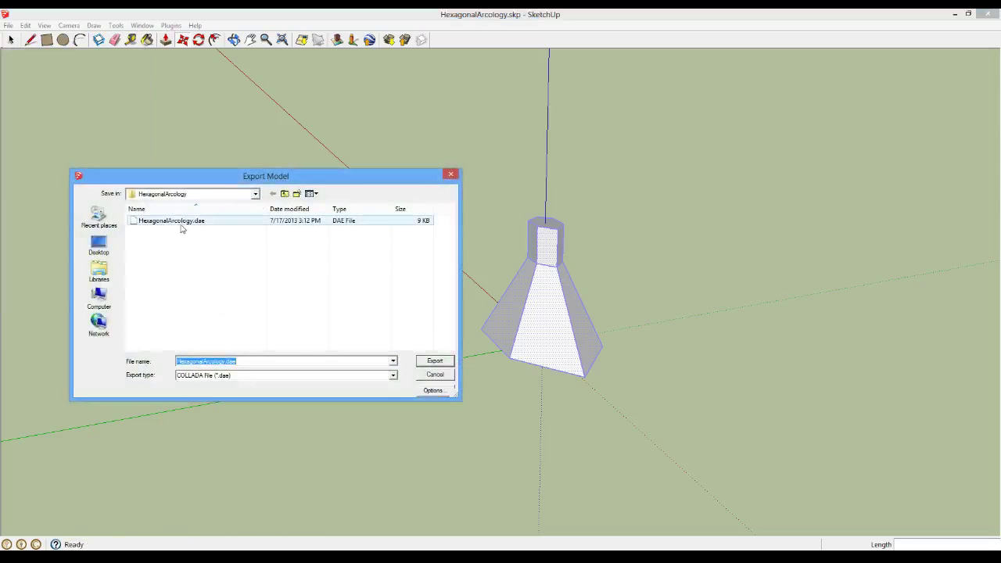
click(528, 288)
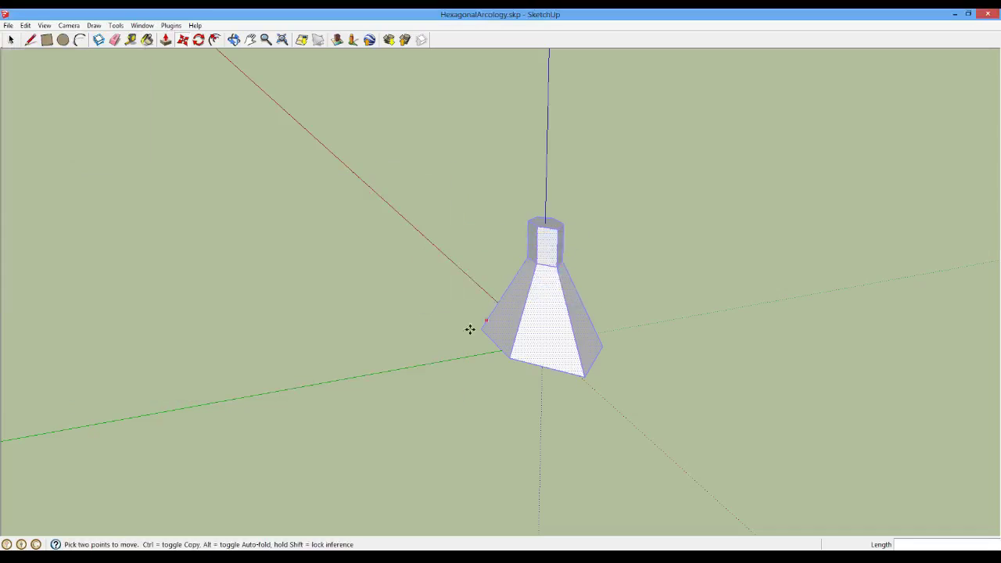
key(alt+Tab)
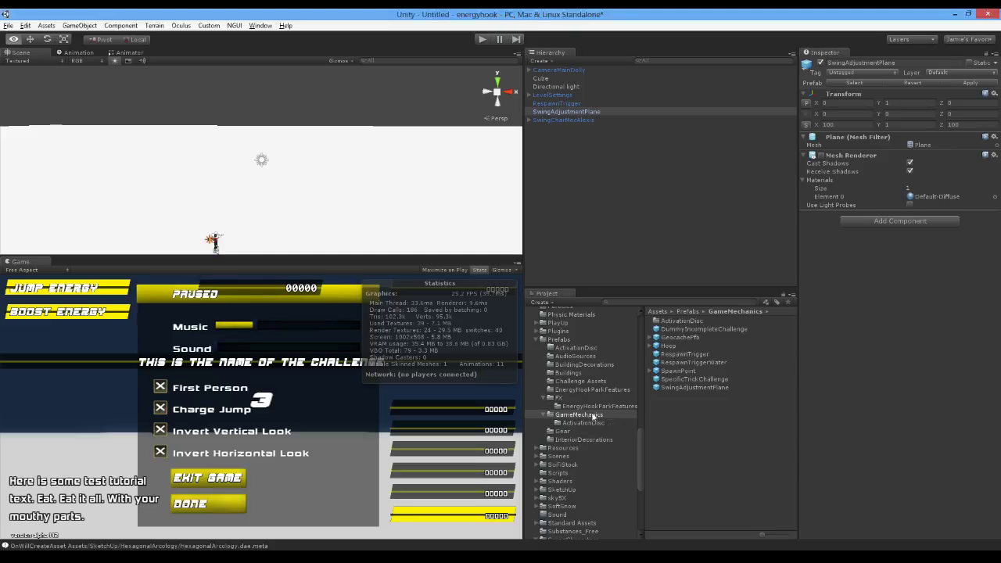
Open Assets/SketchUp/HexagonalArcology in the Project panel and select the HexagonalArcology model
click(534, 340)
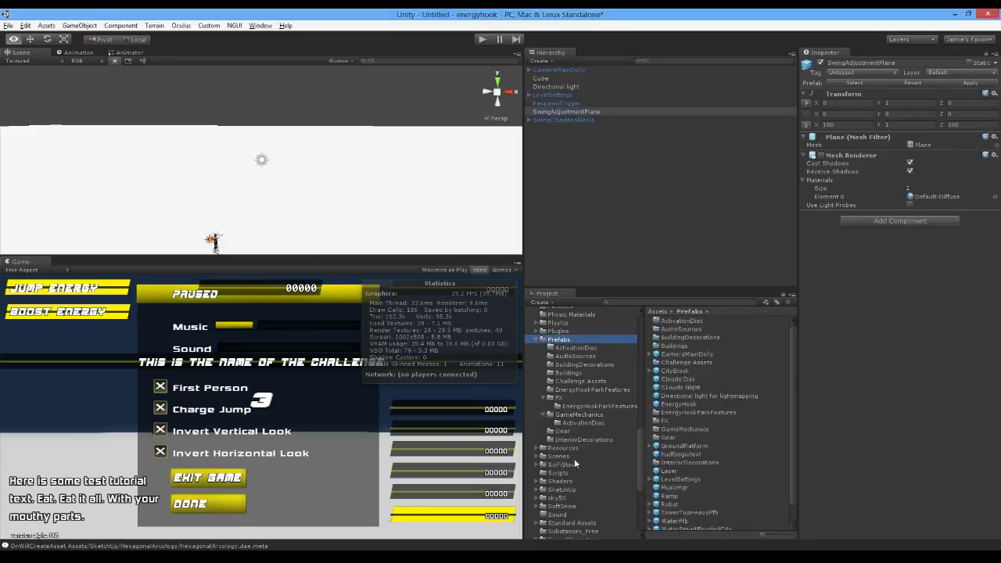
click(561, 490)
scroll(729, 439, down, 5)
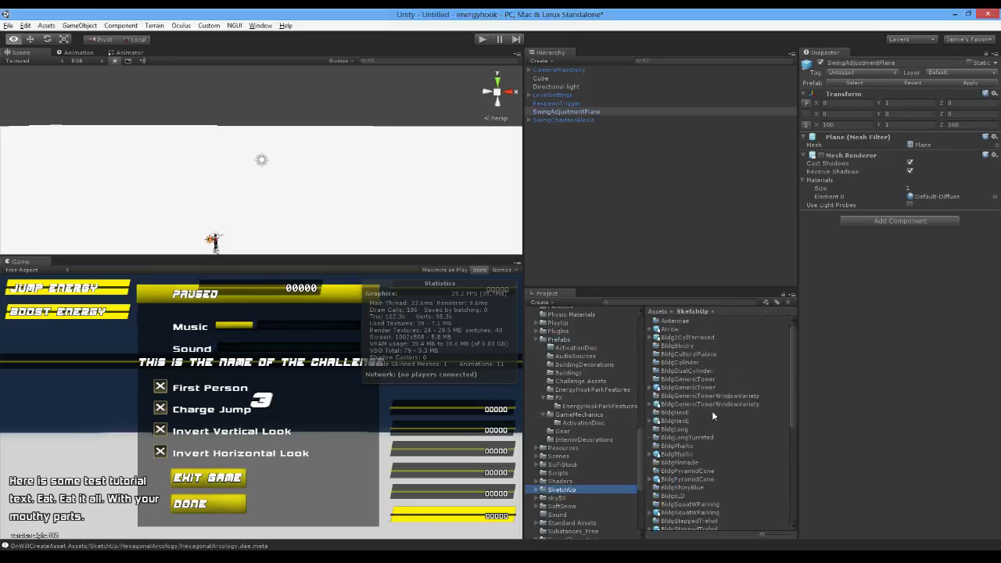
scroll(714, 426, down, 3)
scroll(719, 470, down, 2)
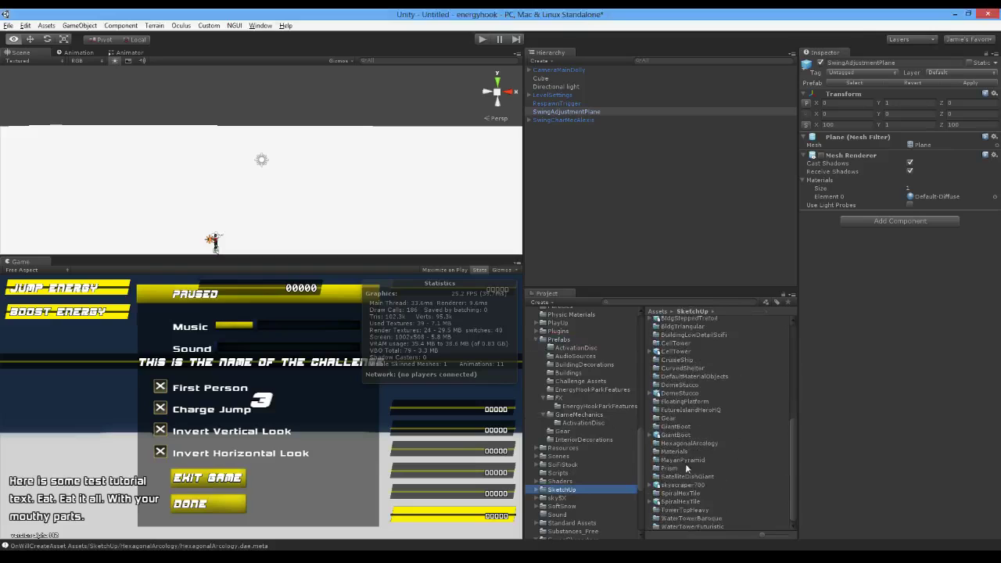
click(692, 443)
double_click(692, 444)
click(690, 321)
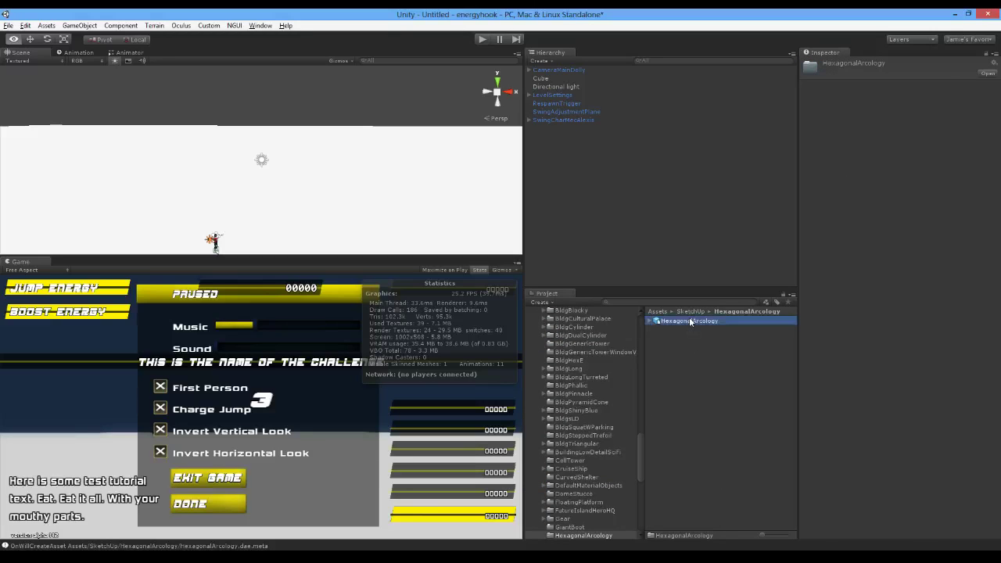
Set Scale Factor 0.02, enable Generate Colliders and Lightmap UVs, and apply
click(883, 108)
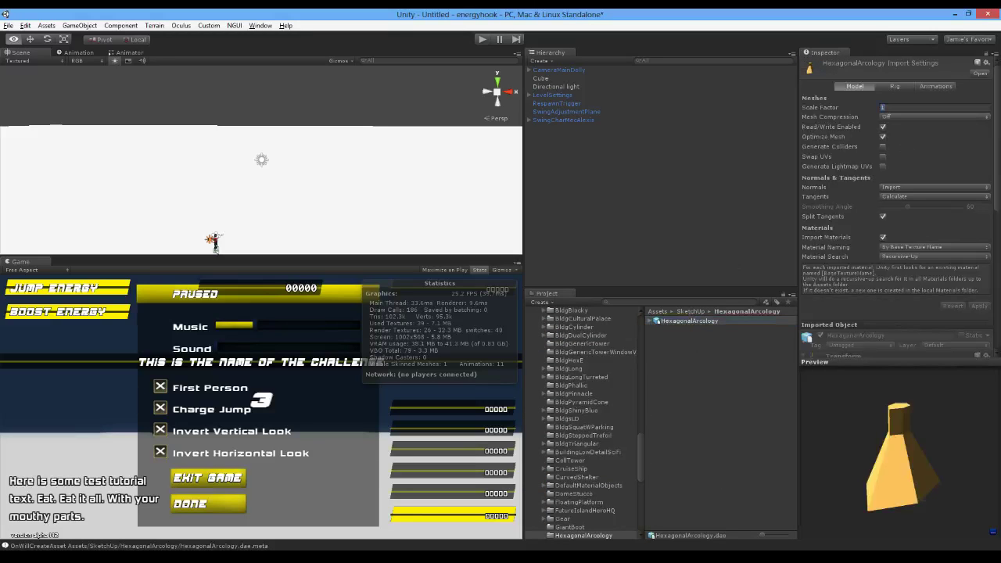
text(0.02)
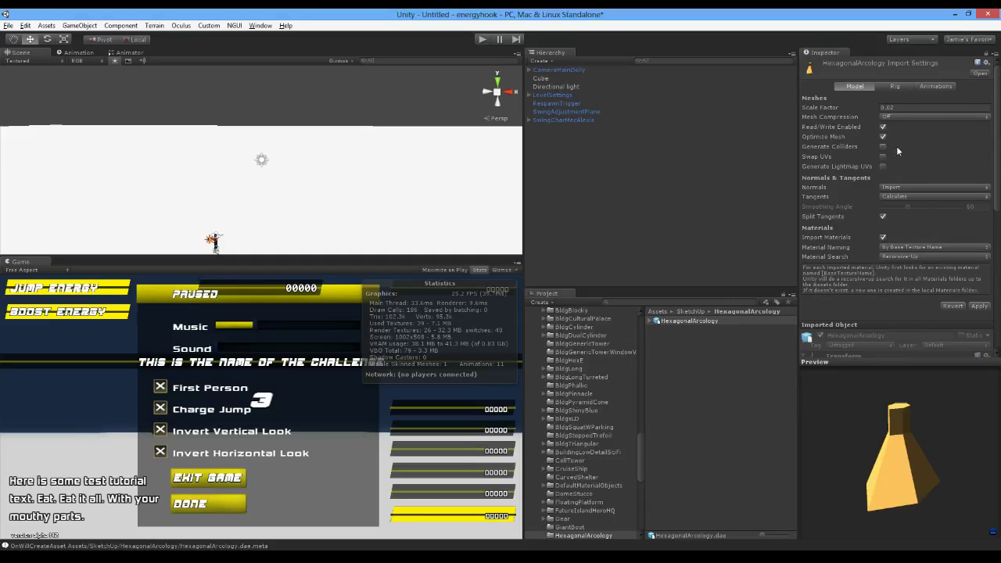
click(884, 147)
click(884, 167)
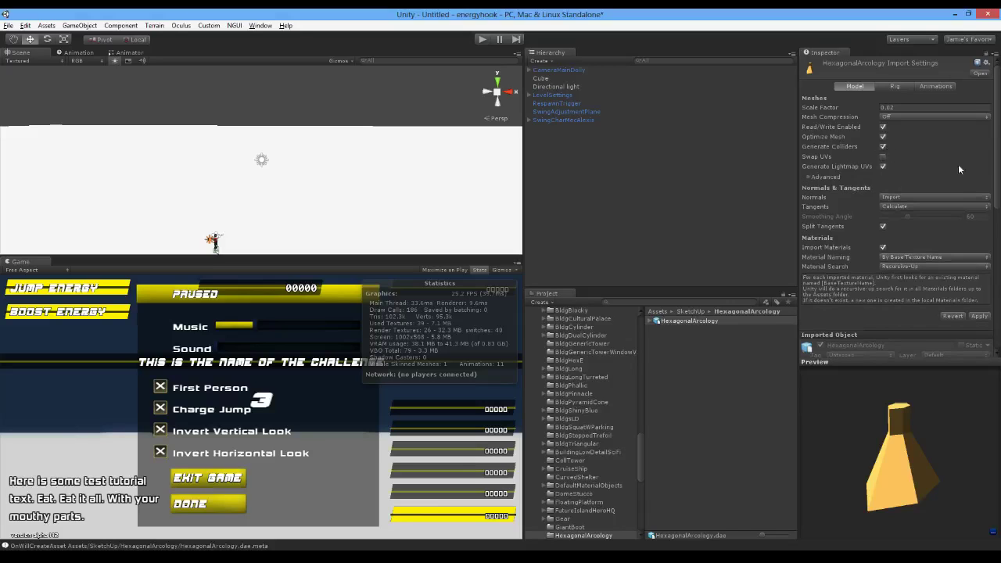
scroll(972, 170, down, 3)
scroll(933, 227, down, 2)
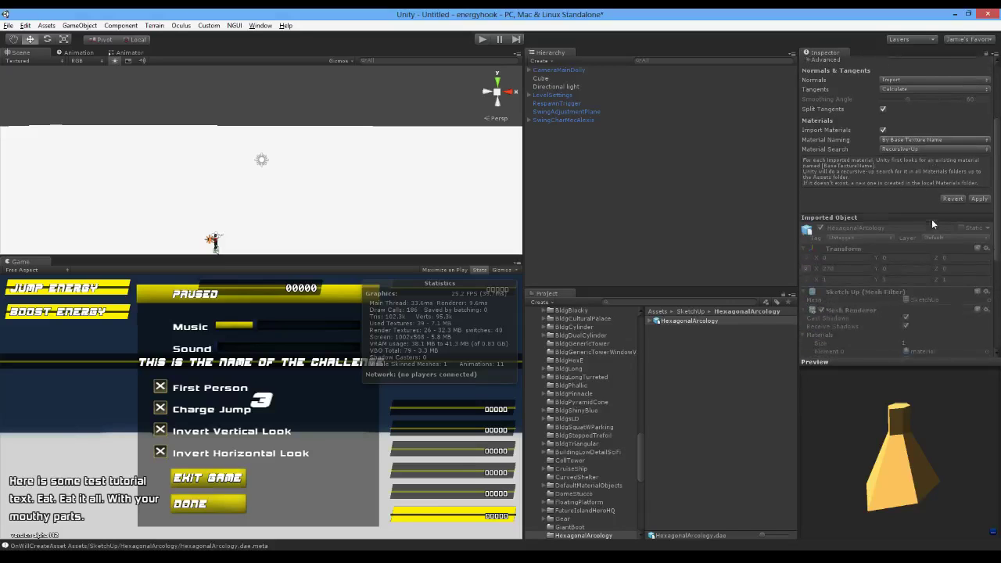
click(978, 198)
Drop the HexagonalArcology model into the Scene view and start play mode
drag(700, 318, 328, 205)
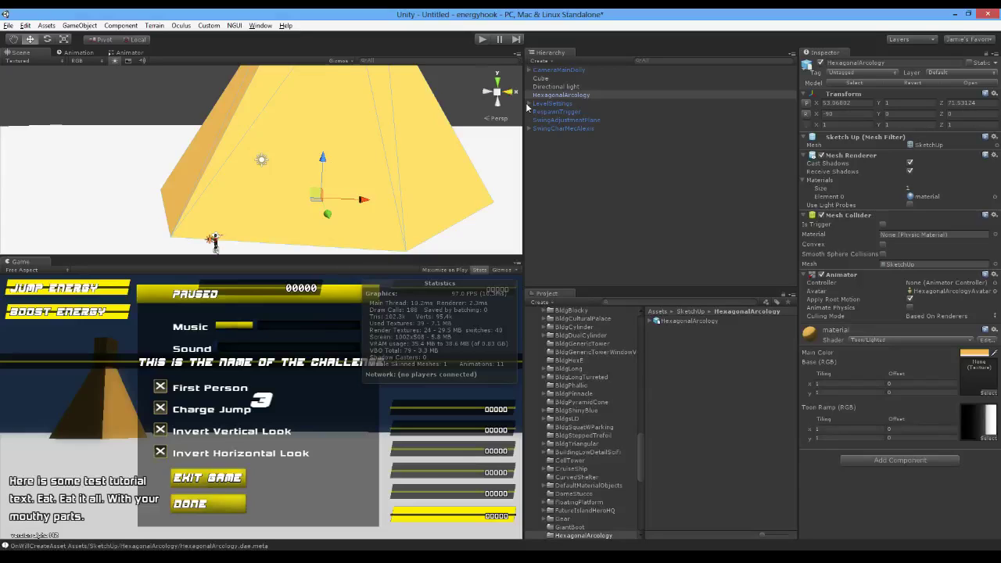
click(482, 39)
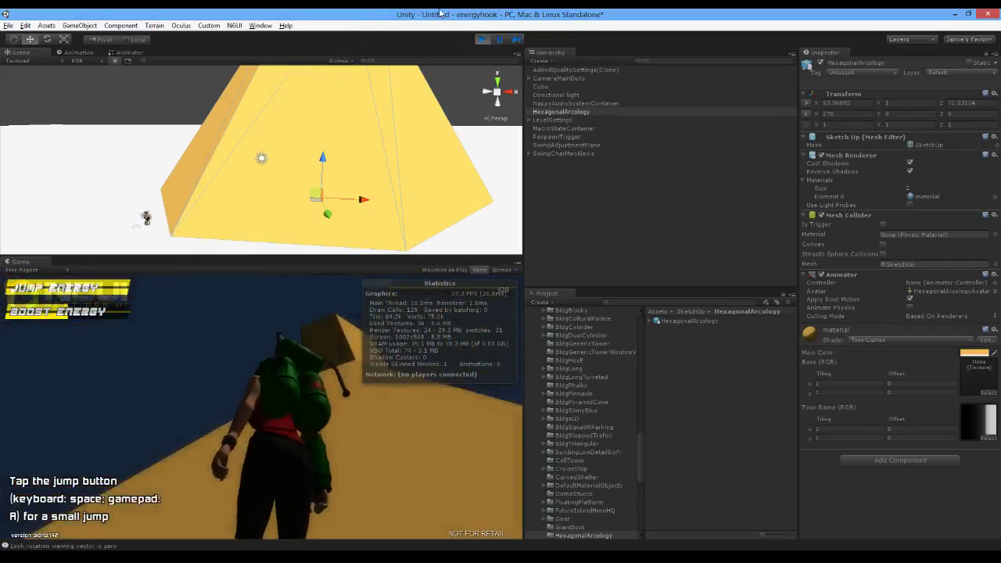
Jump the character onto the yellow arcology, run up its slope, then pause and return to SketchUp
key(space)
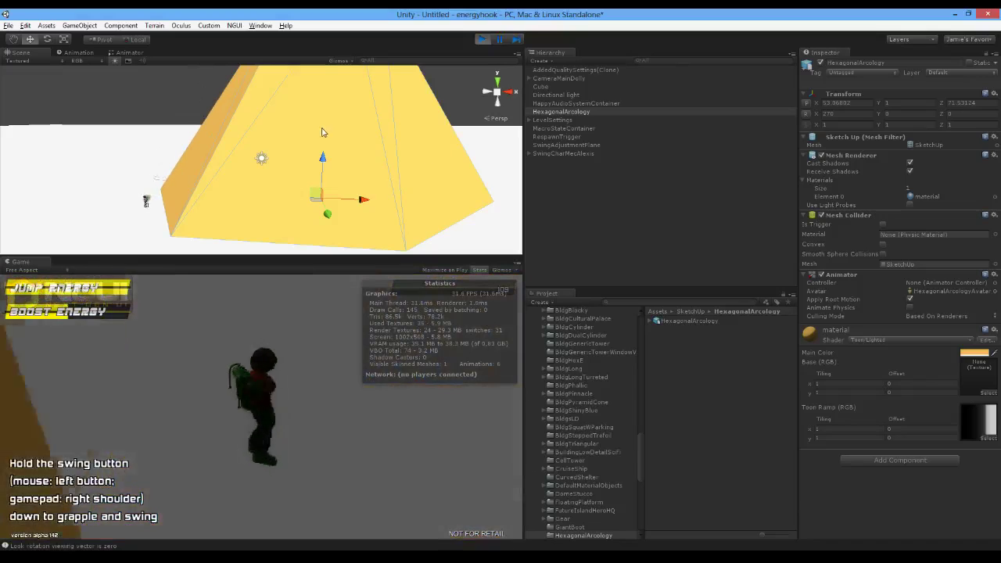
key(w)
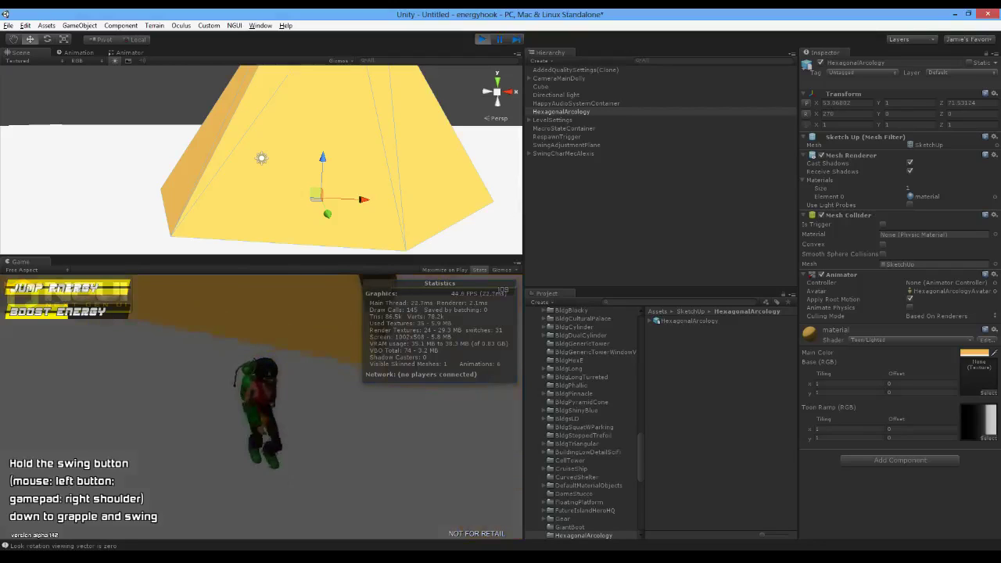
key(Escape)
key(alt+Tab)
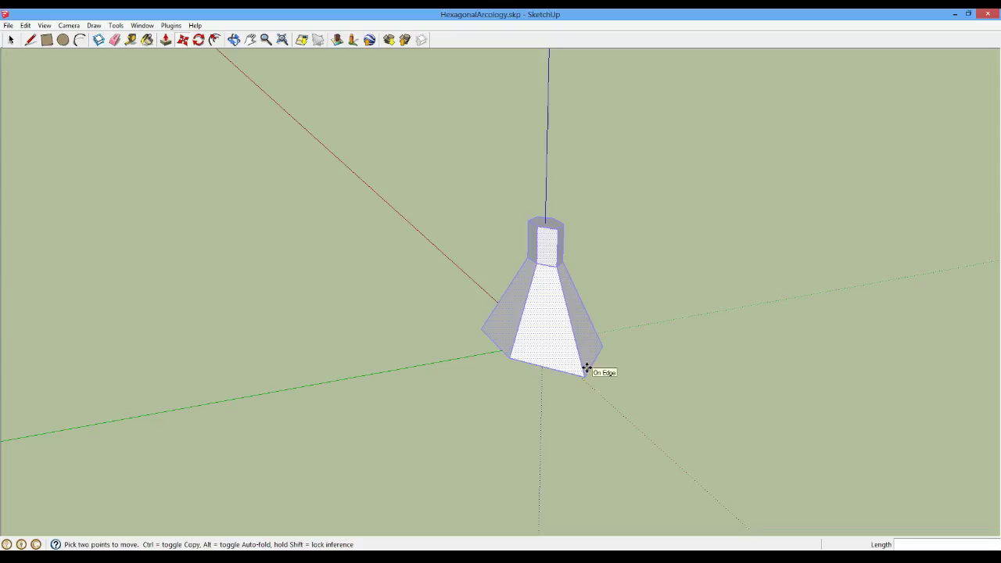
Select the whole hexagonal model and scale it uniformly by a factor of 2
click(587, 367)
key(Escape)
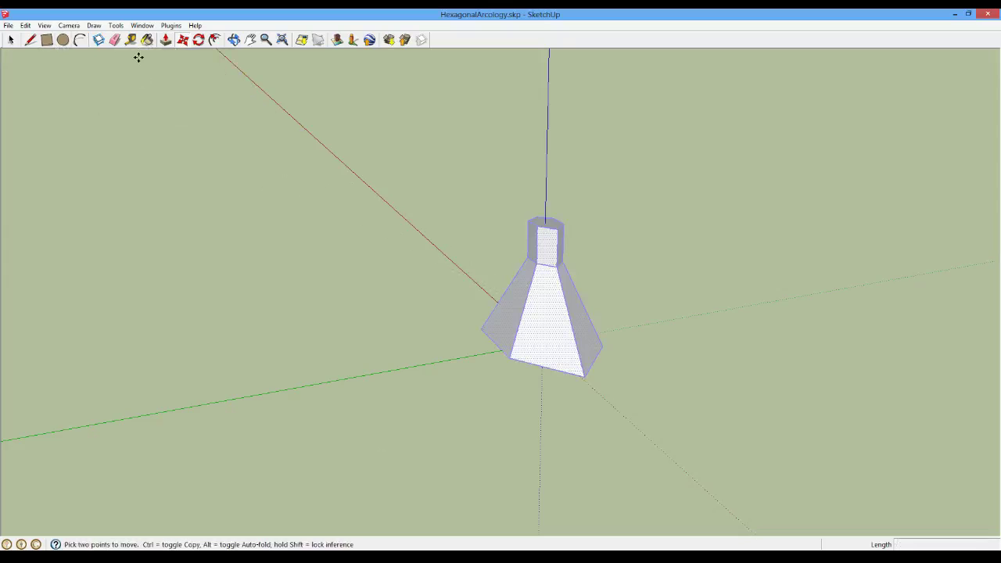
key(space)
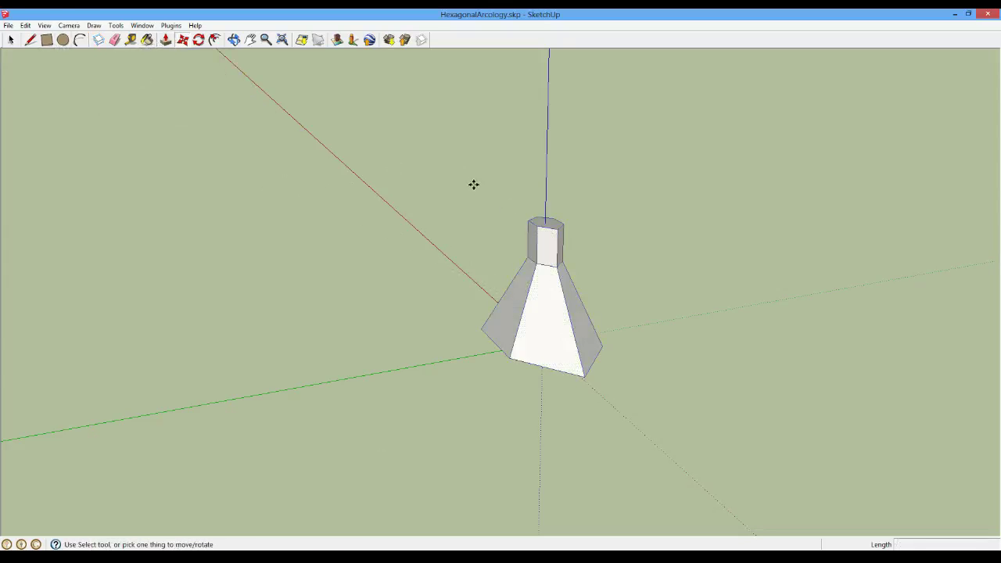
drag(471, 211, 689, 482)
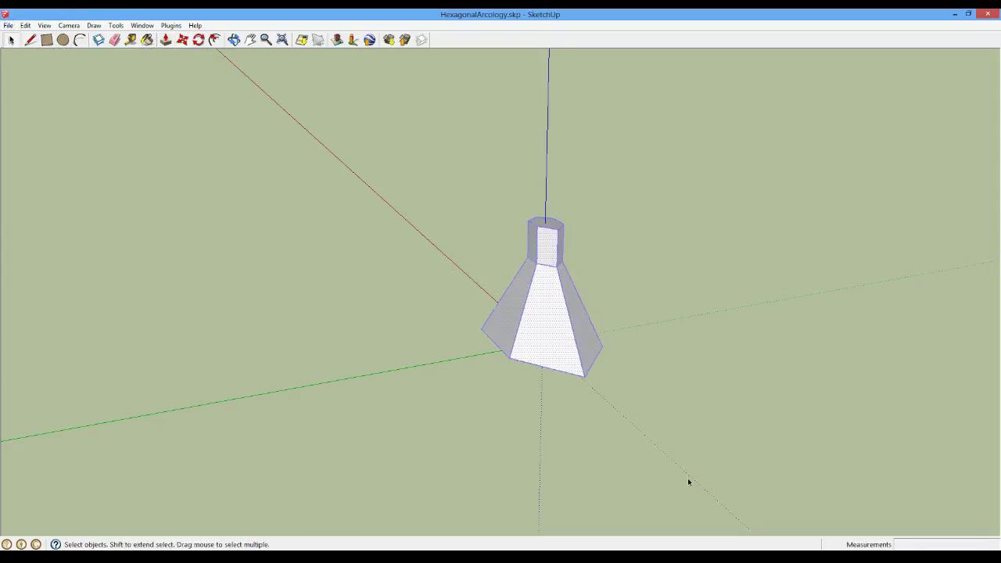
key(s)
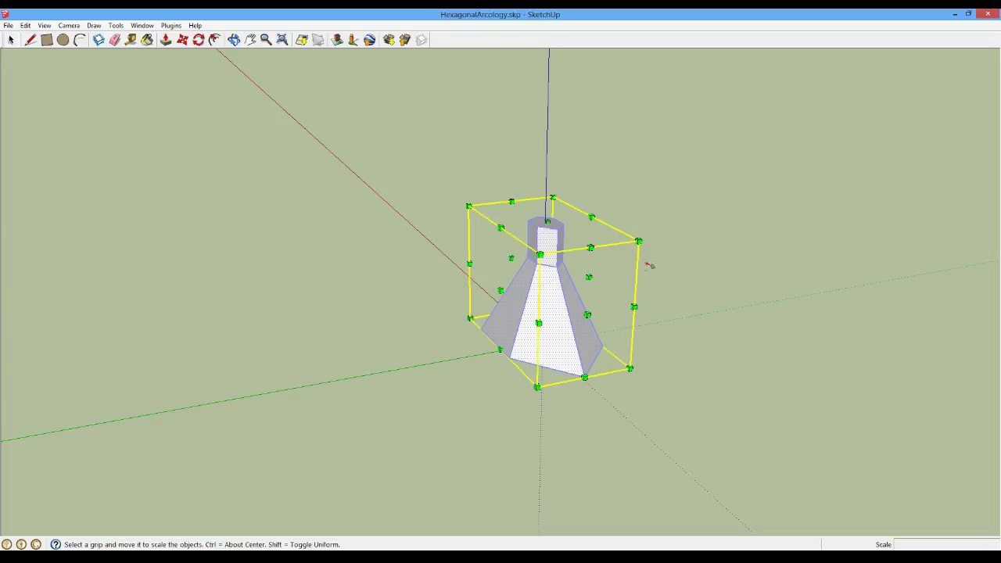
drag(639, 241, 687, 219)
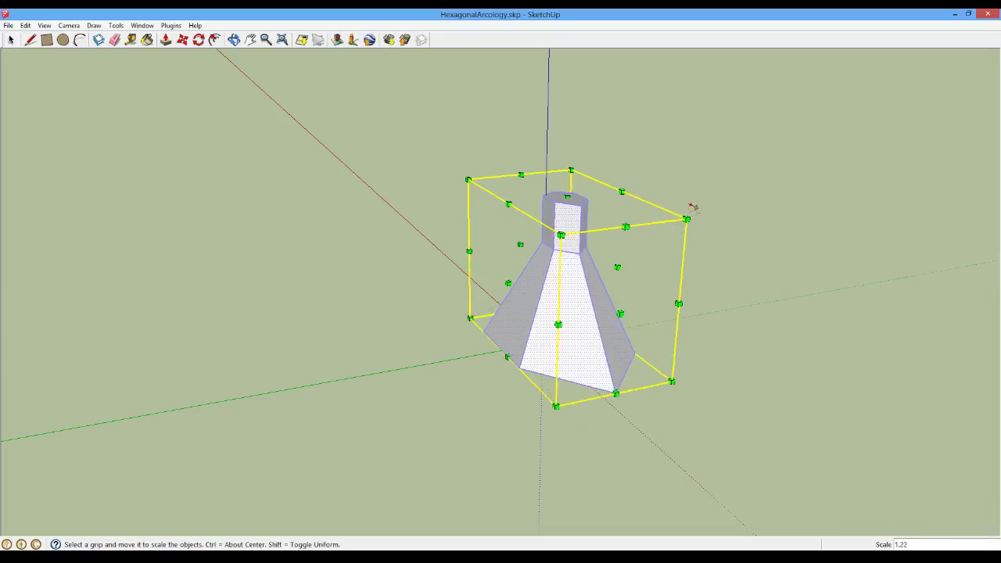
key(Return)
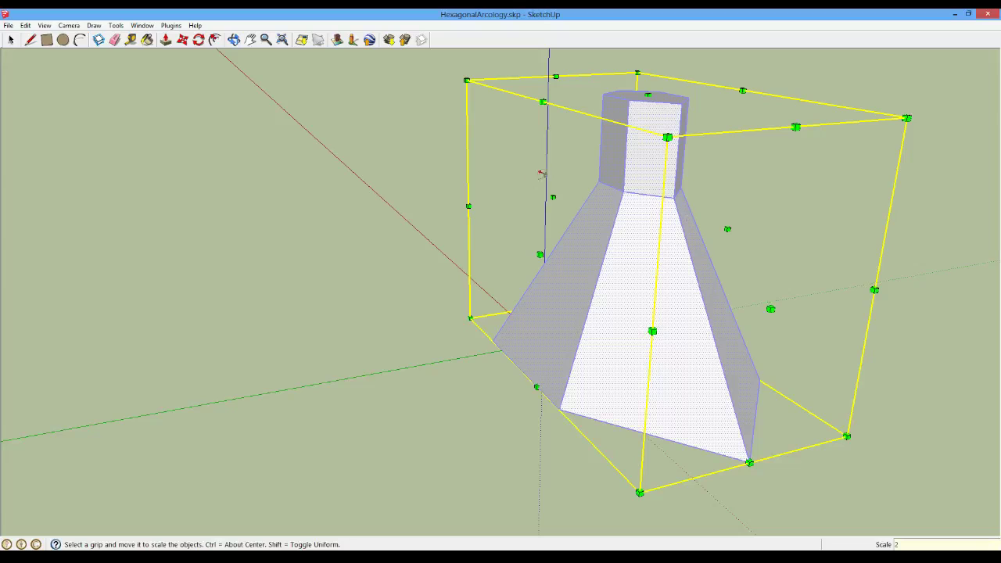
scroll(486, 351, down, 1)
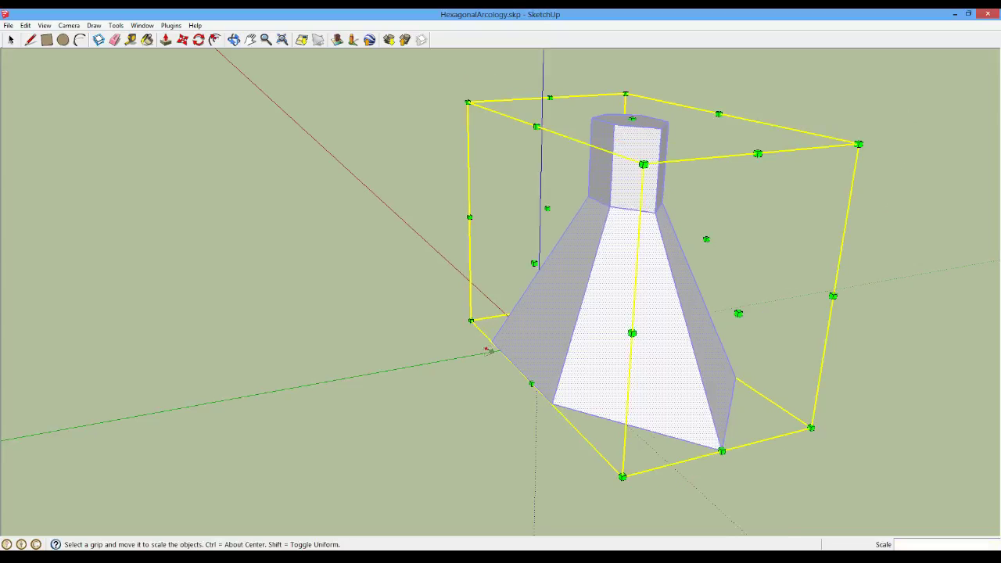
key(ctrl+t)
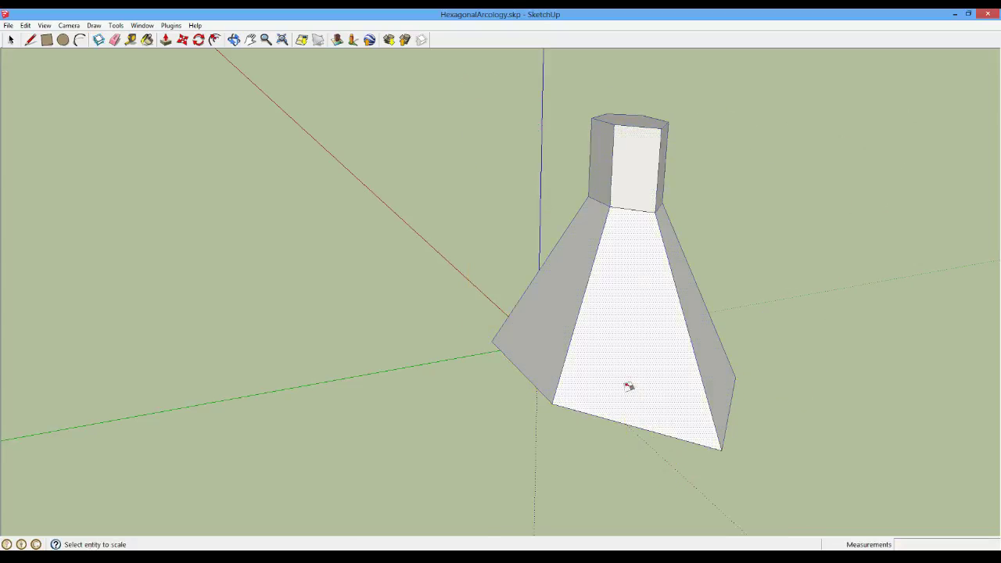
scroll(629, 387, up, 3)
scroll(629, 386, down, 4)
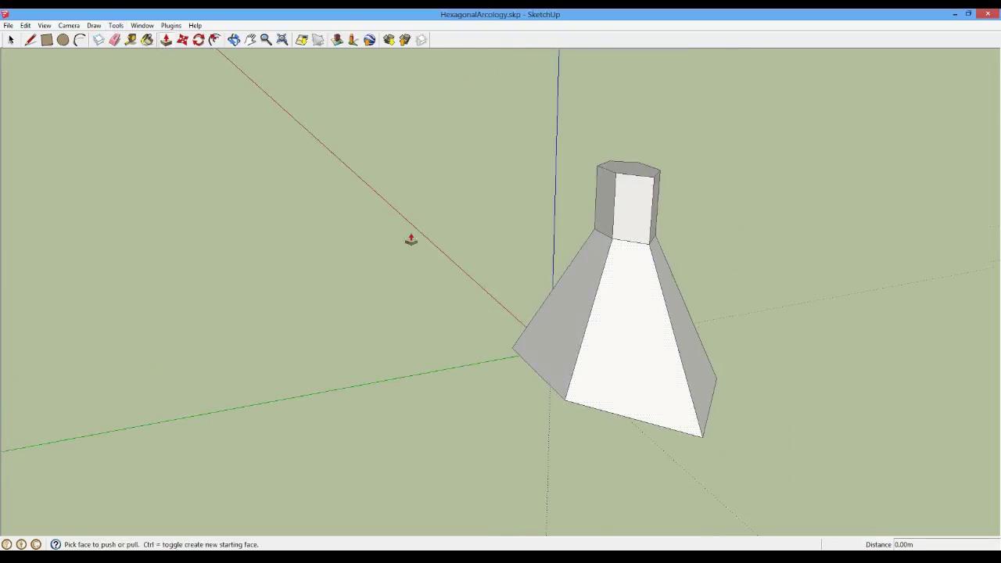
Move the enlarged tower to a new spot beside the axes' origin
click(586, 368)
key(Escape)
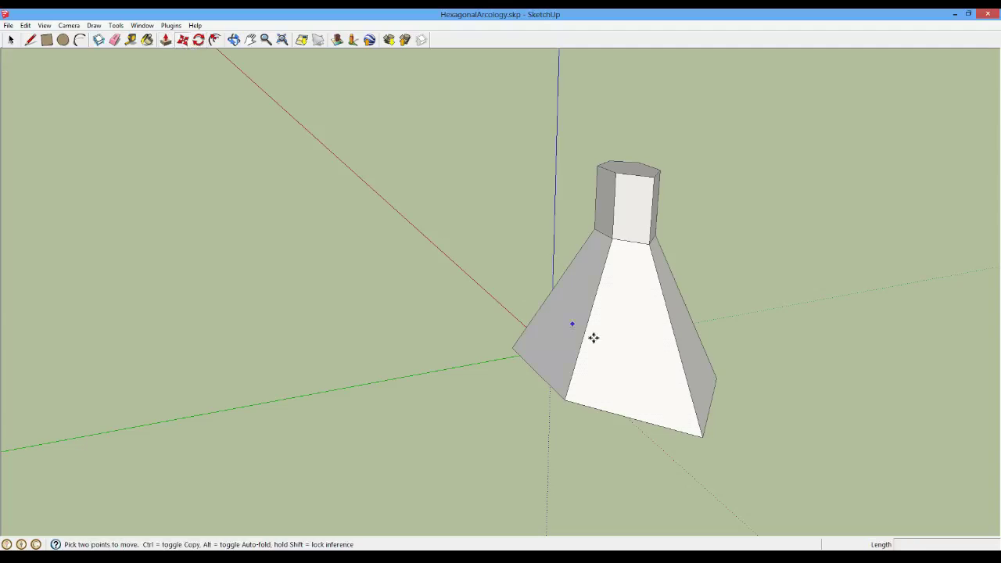
scroll(807, 358, down, 4)
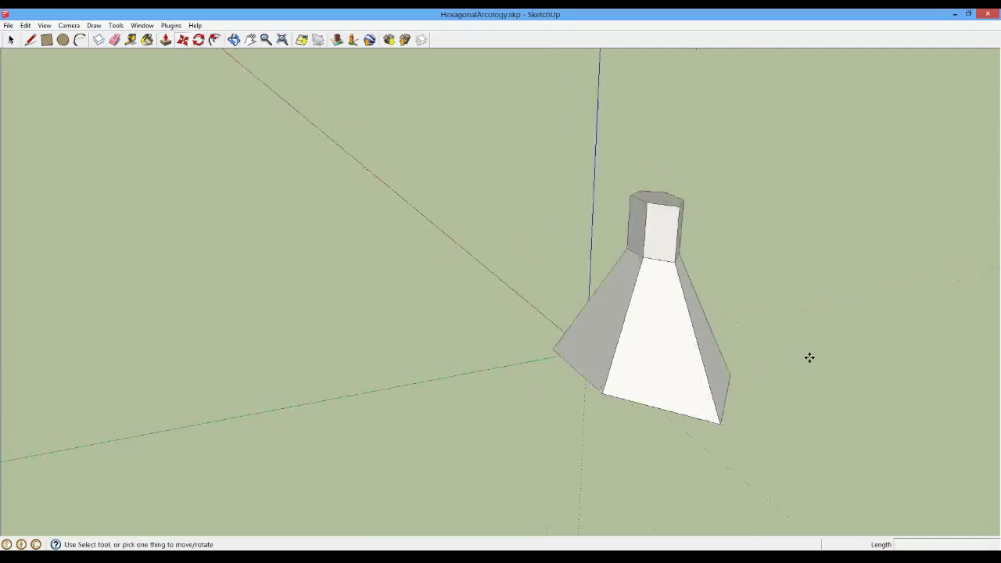
click(807, 360)
click(662, 452)
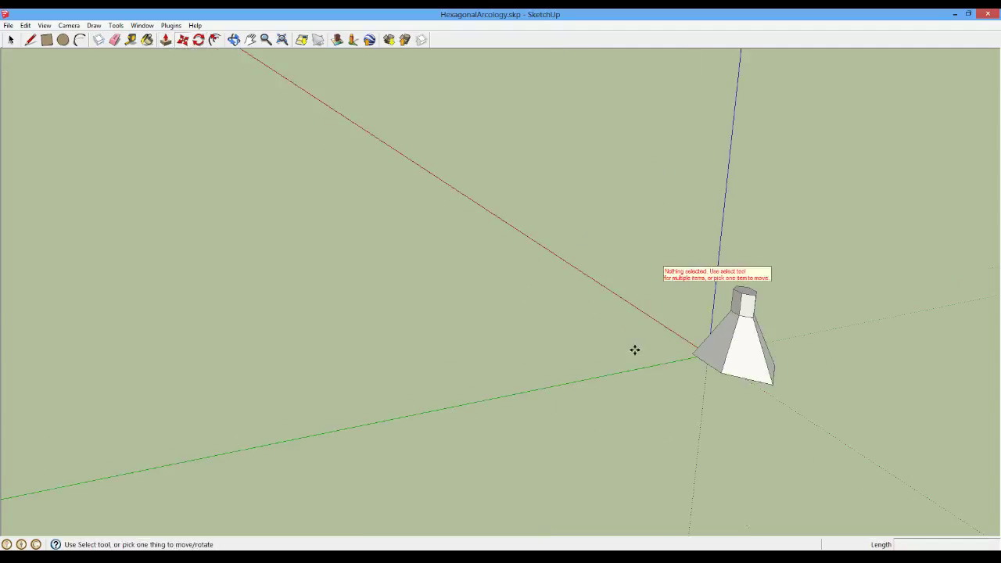
drag(627, 225, 927, 530)
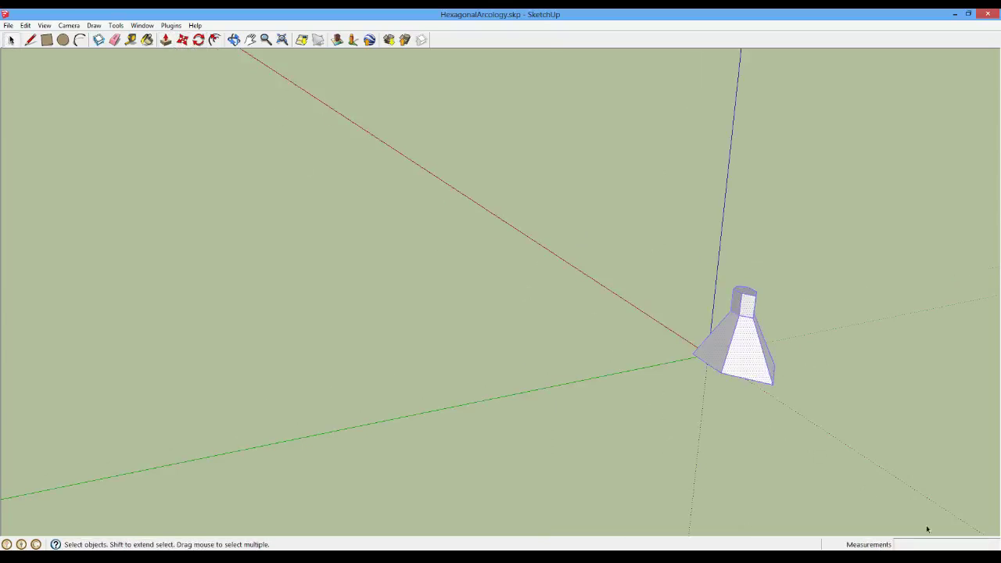
click(183, 38)
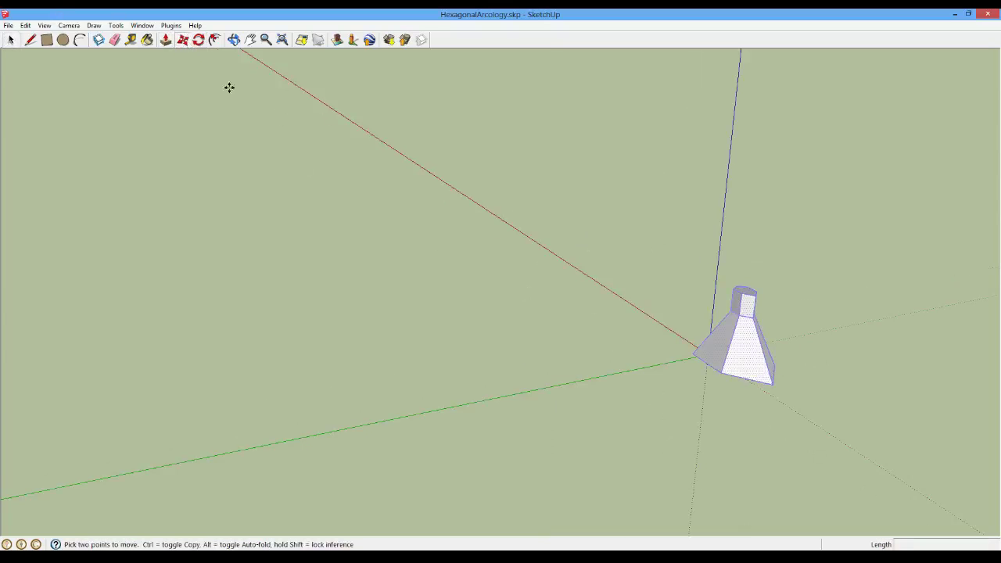
click(771, 373)
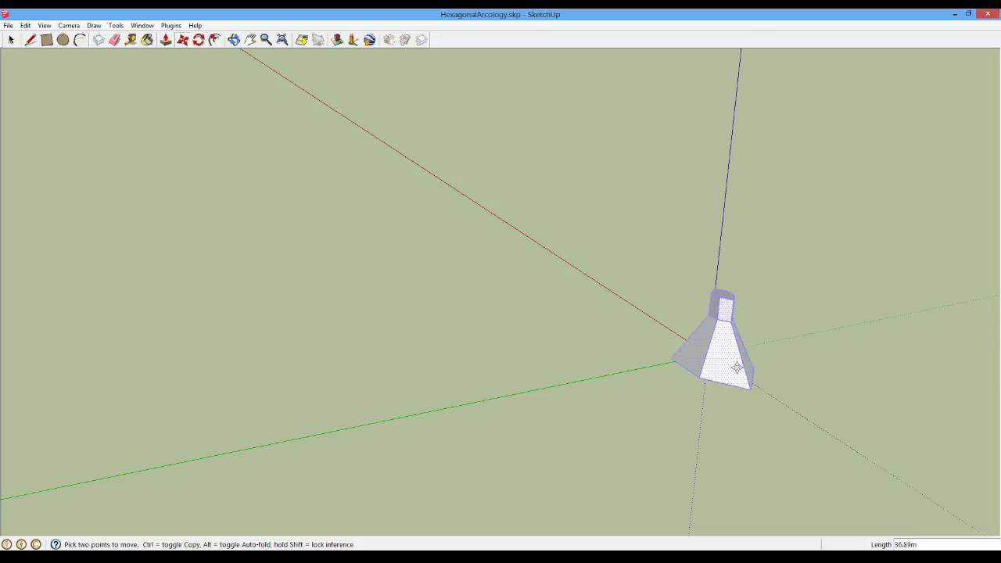
click(753, 353)
middle_drag(758, 348, 582, 498)
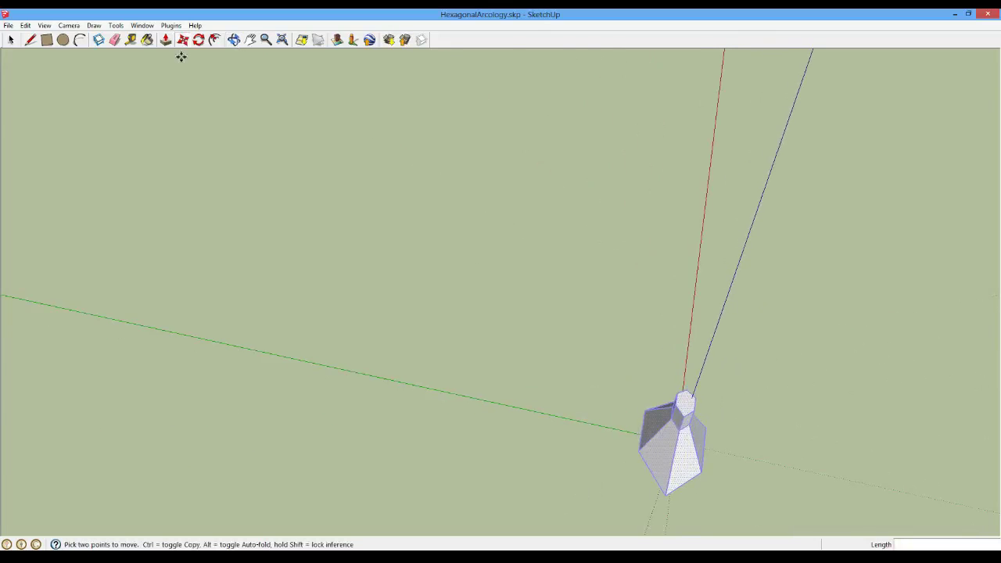
Export the model as a COLLADA 3D file, overwriting HexagonalArcology.dae
click(8, 25)
click(8, 25)
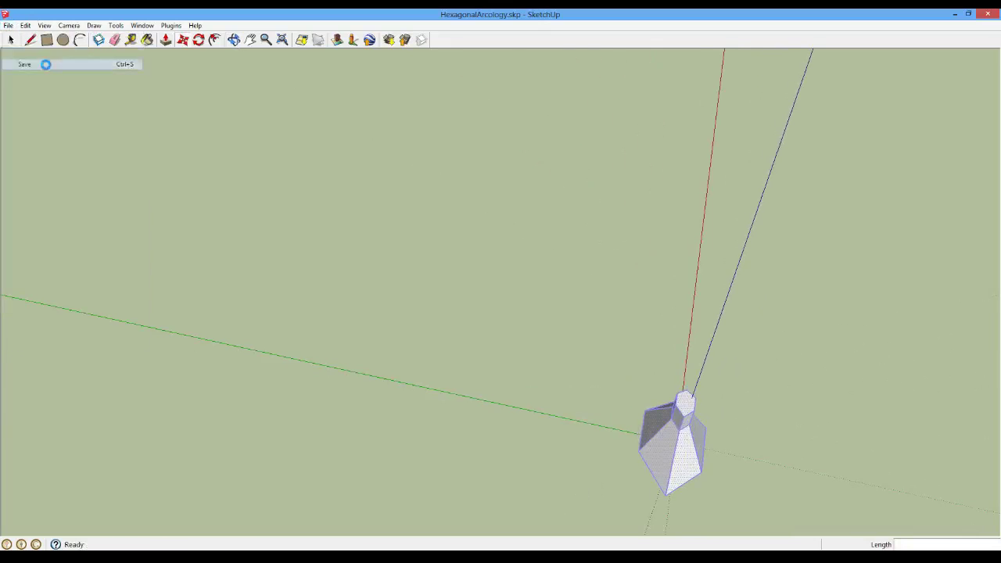
click(8, 25)
mouse_move(78, 198)
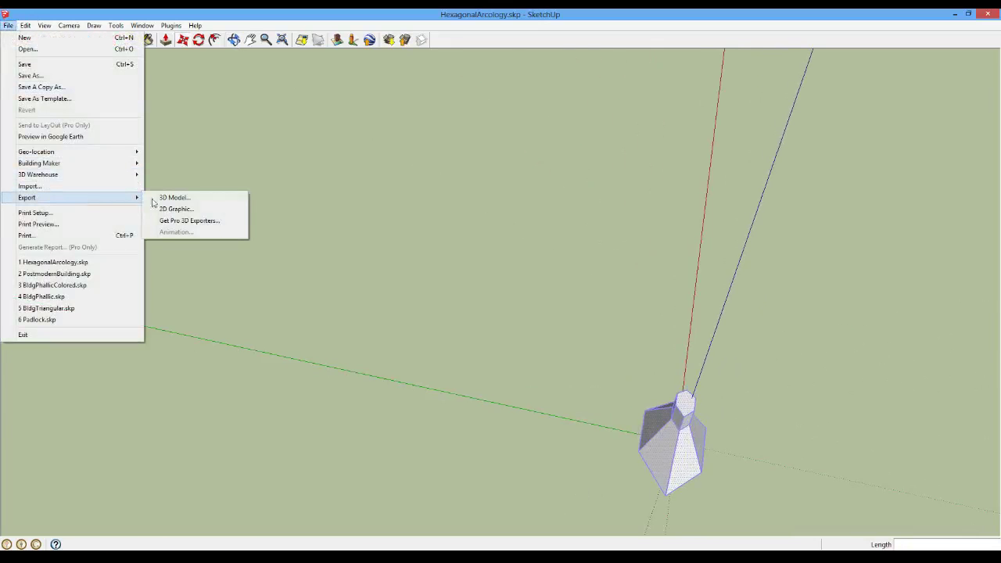
click(159, 199)
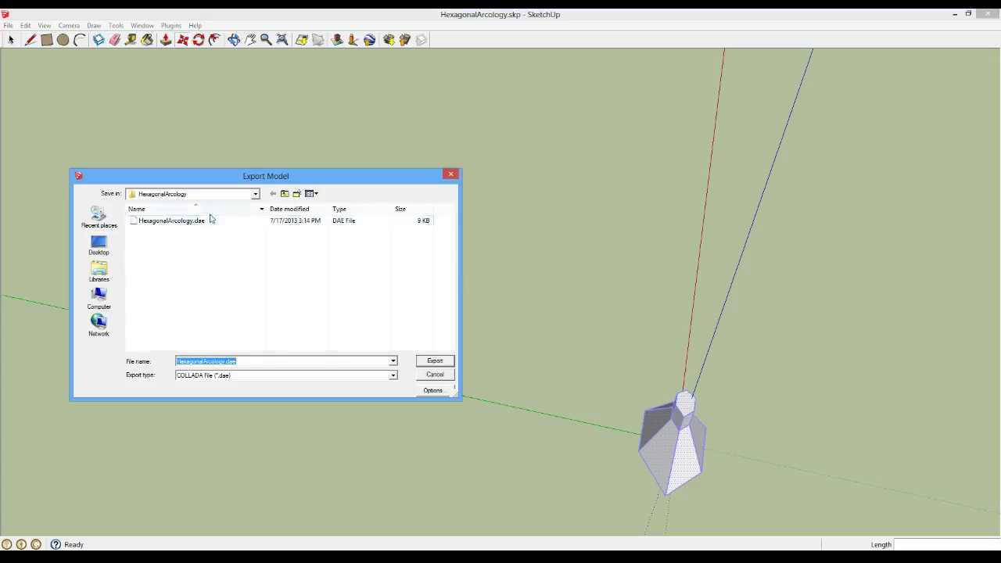
double_click(210, 220)
click(522, 286)
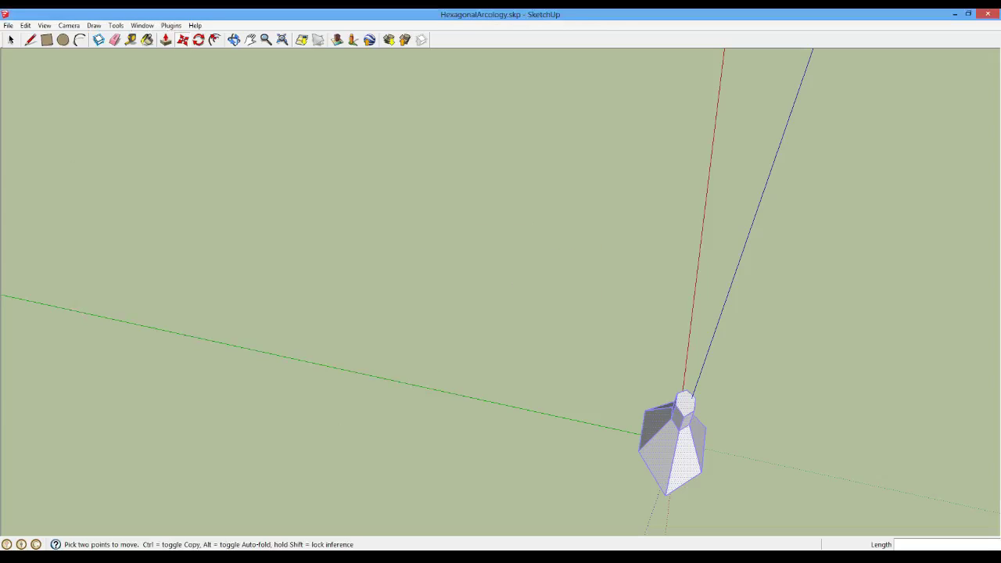
Stop play mode in Unity and drag the HexagonalArcology farther along X to 109.25
key(alt+Tab)
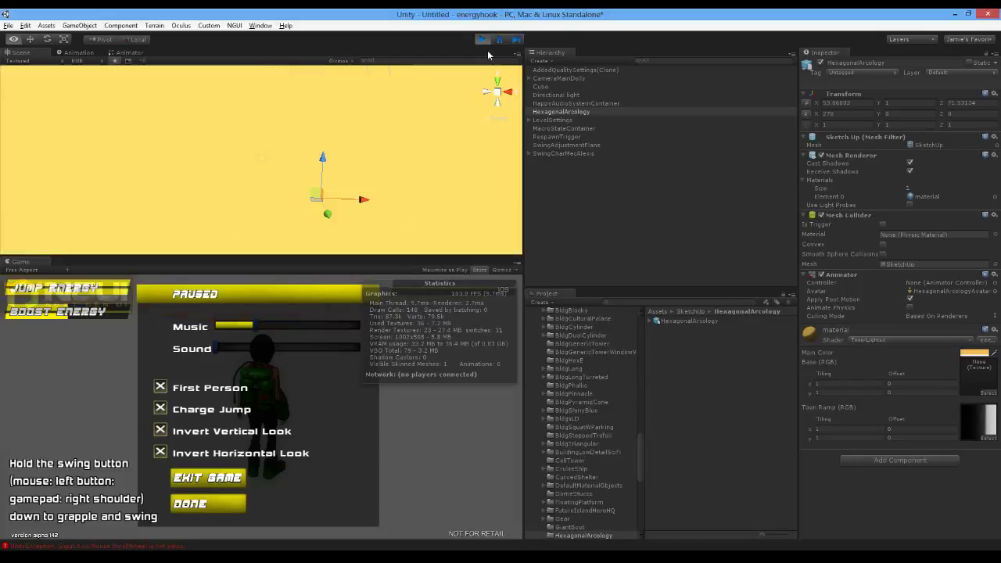
click(479, 38)
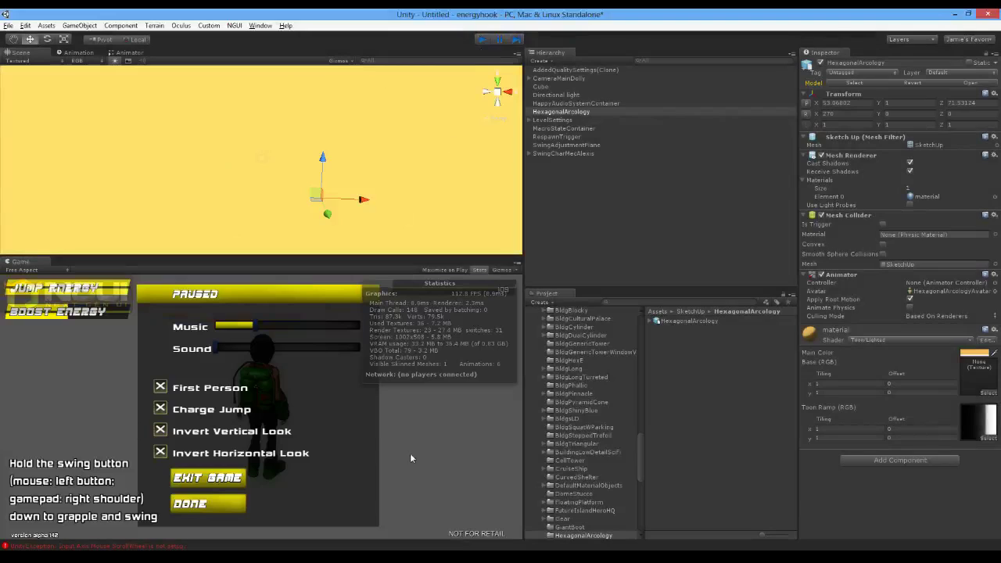
scroll(356, 206, down, 10)
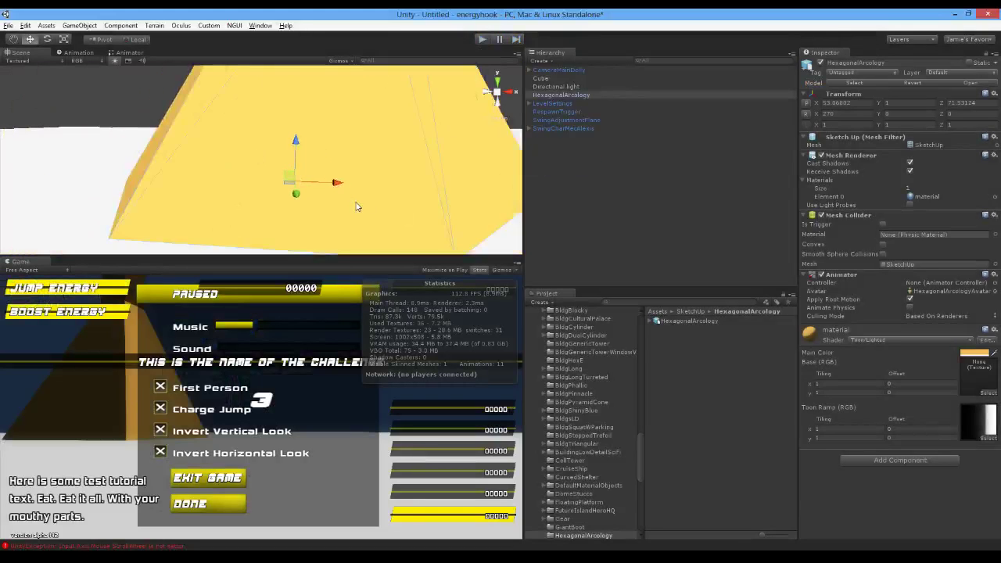
drag(323, 178, 438, 199)
Playtest again, making the character jump and boost high onto the tower's yellow slope
click(487, 40)
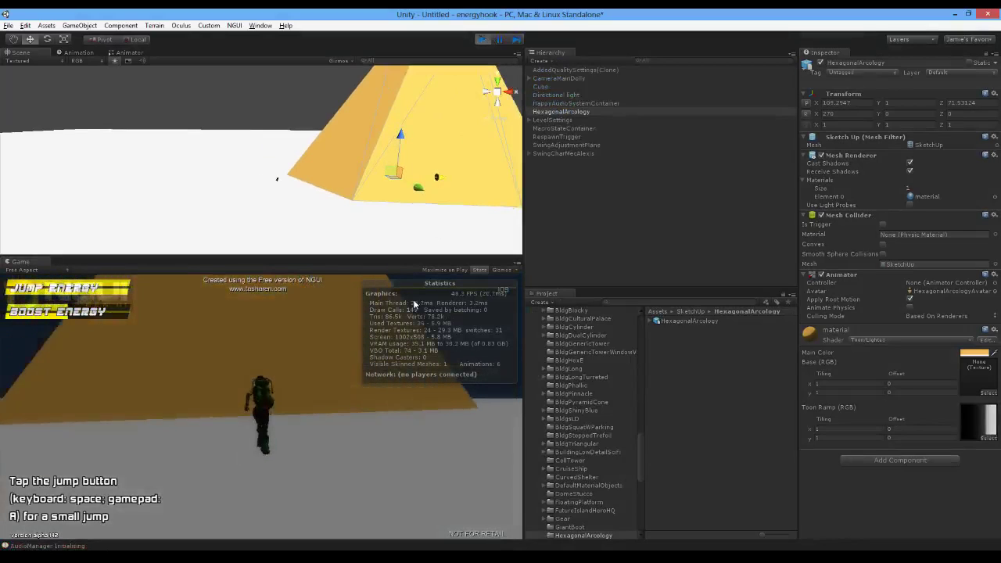
key(space)
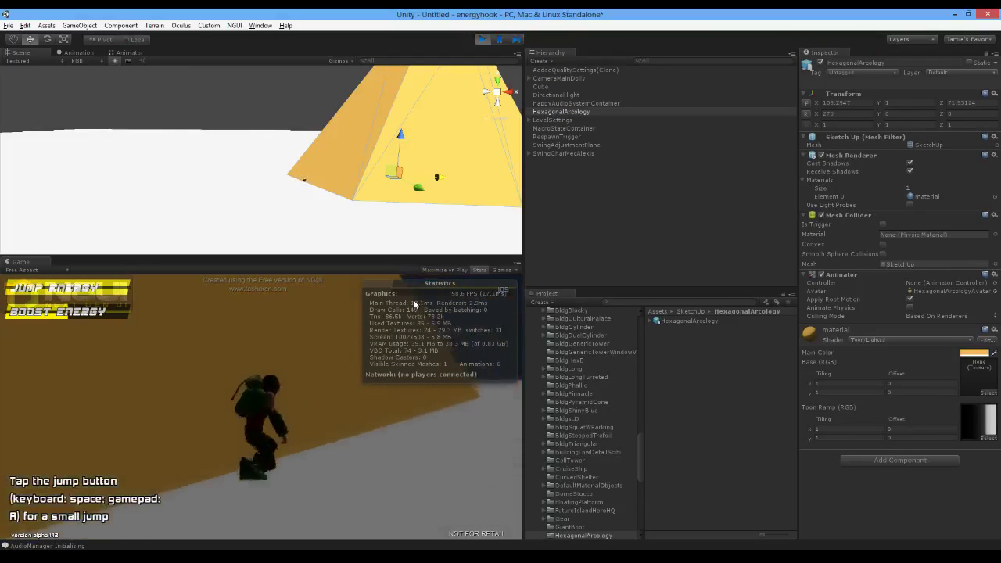
key(space)
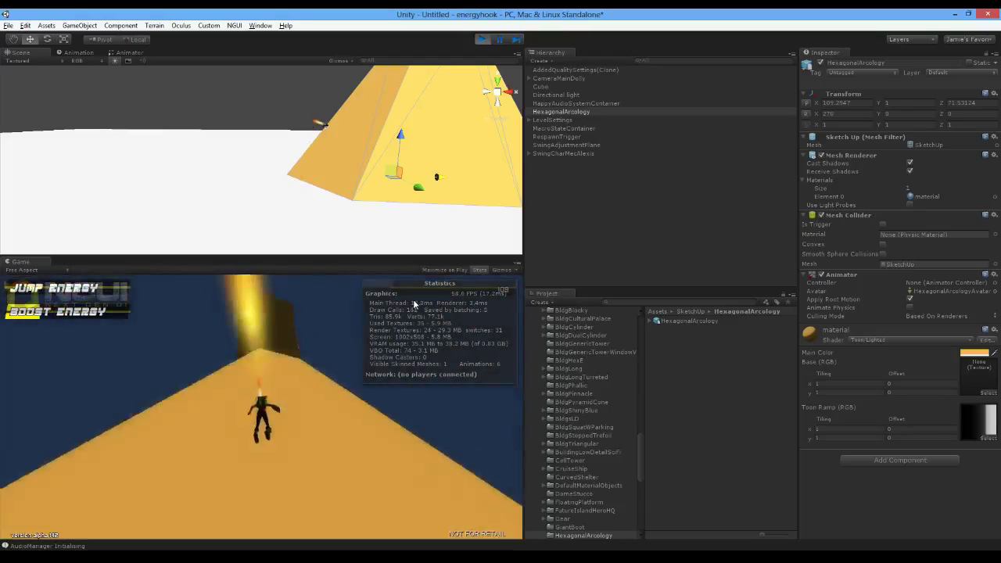